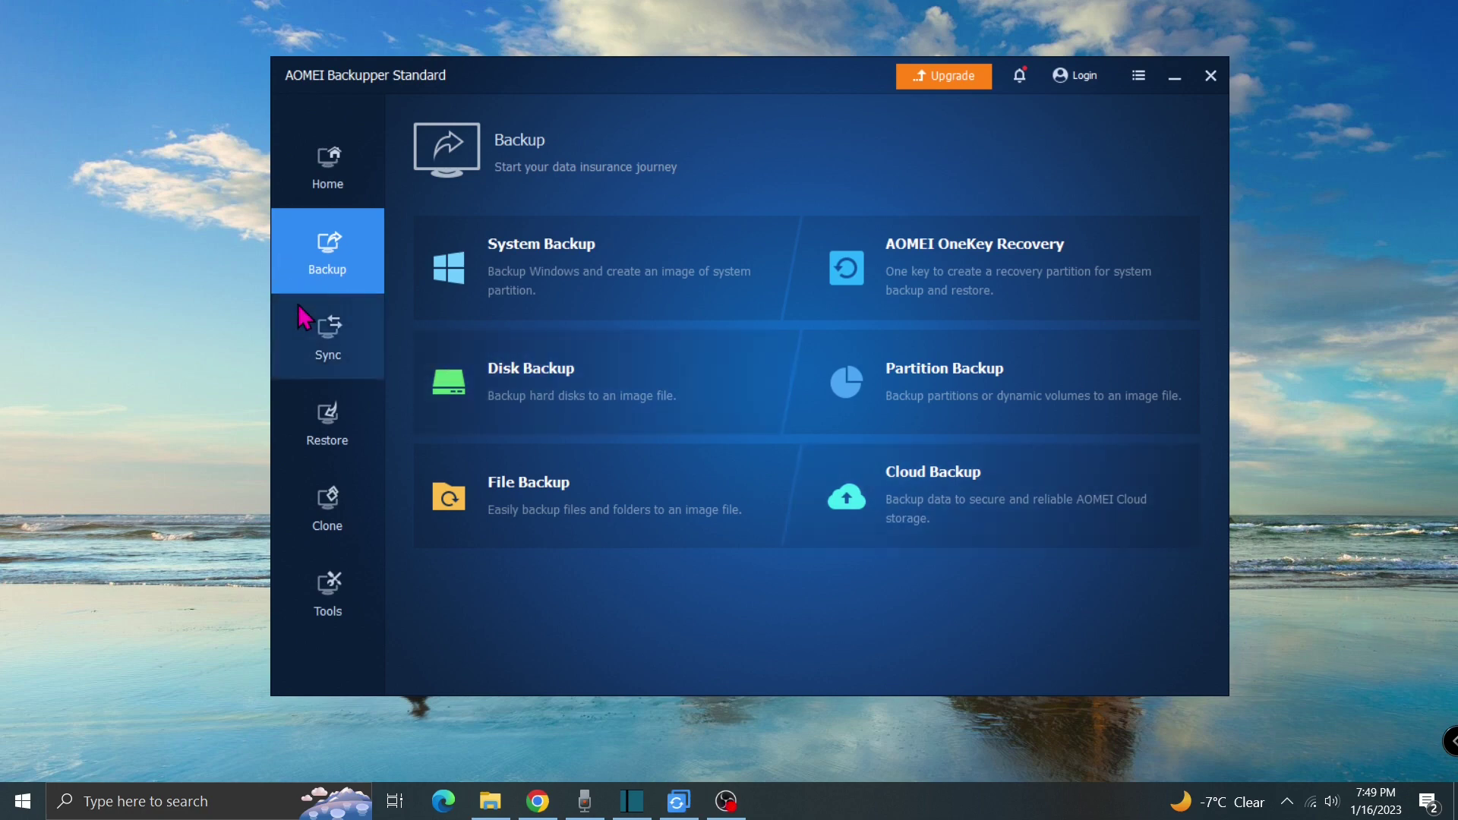
- Preview the Sync, Restore, Clone and Tools feature lists on the aomeitech page
{"action": "left_click", "coordinate": [299, 350]}
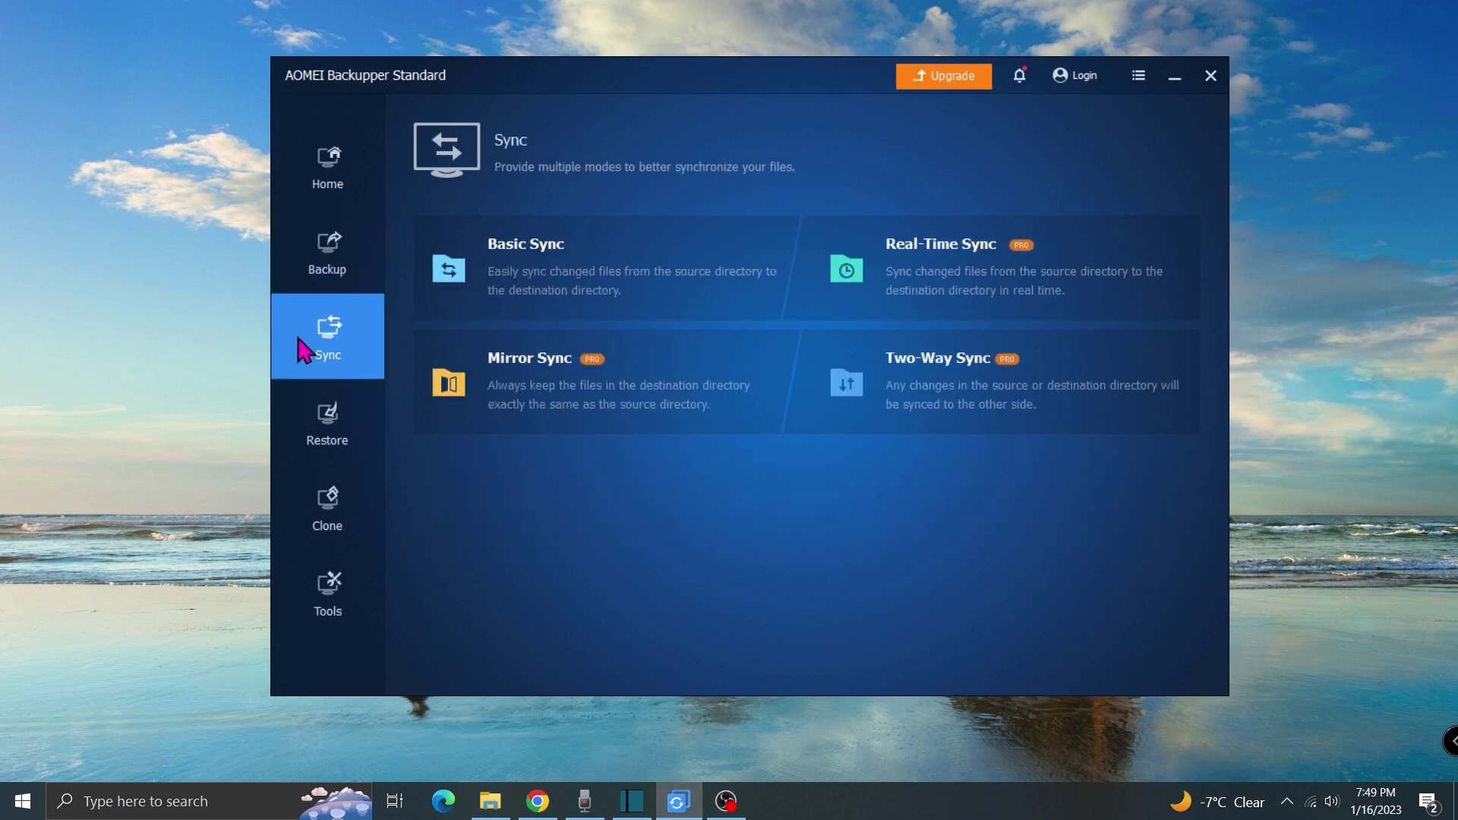
{"action": "left_click", "coordinate": [302, 438]}
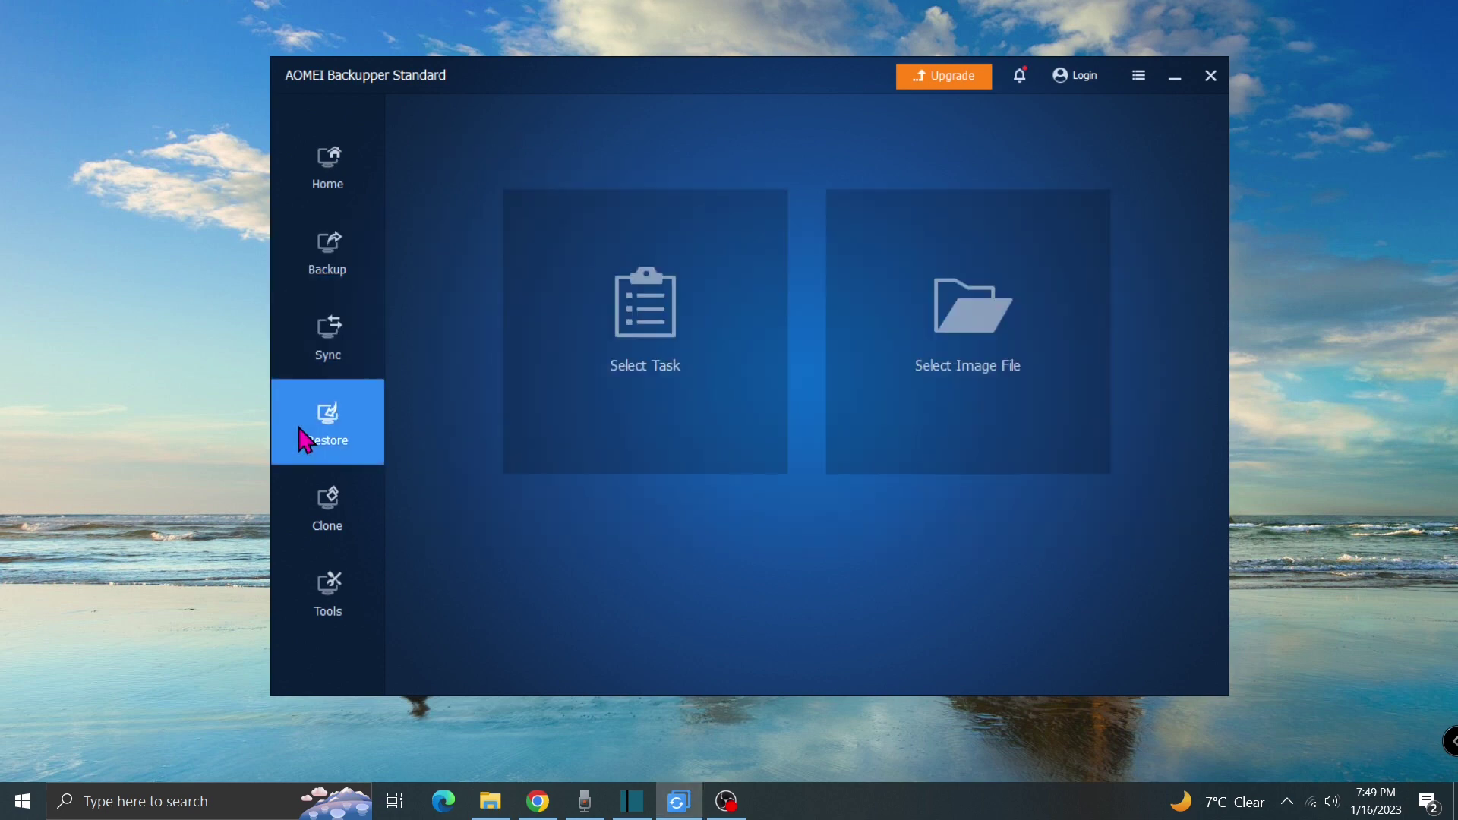
{"action": "left_click", "coordinate": [302, 522]}
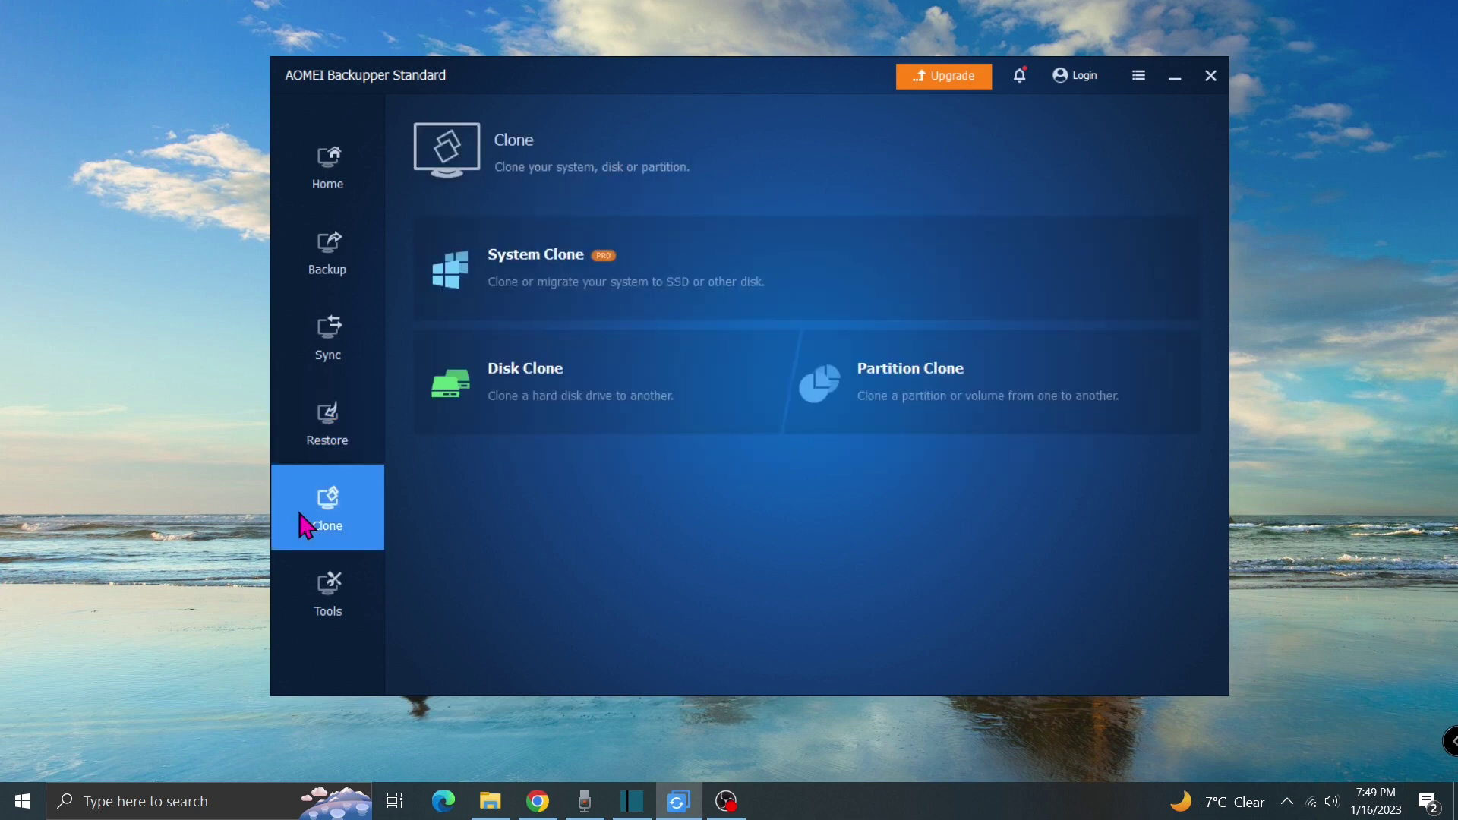
{"action": "left_click", "coordinate": [311, 608]}
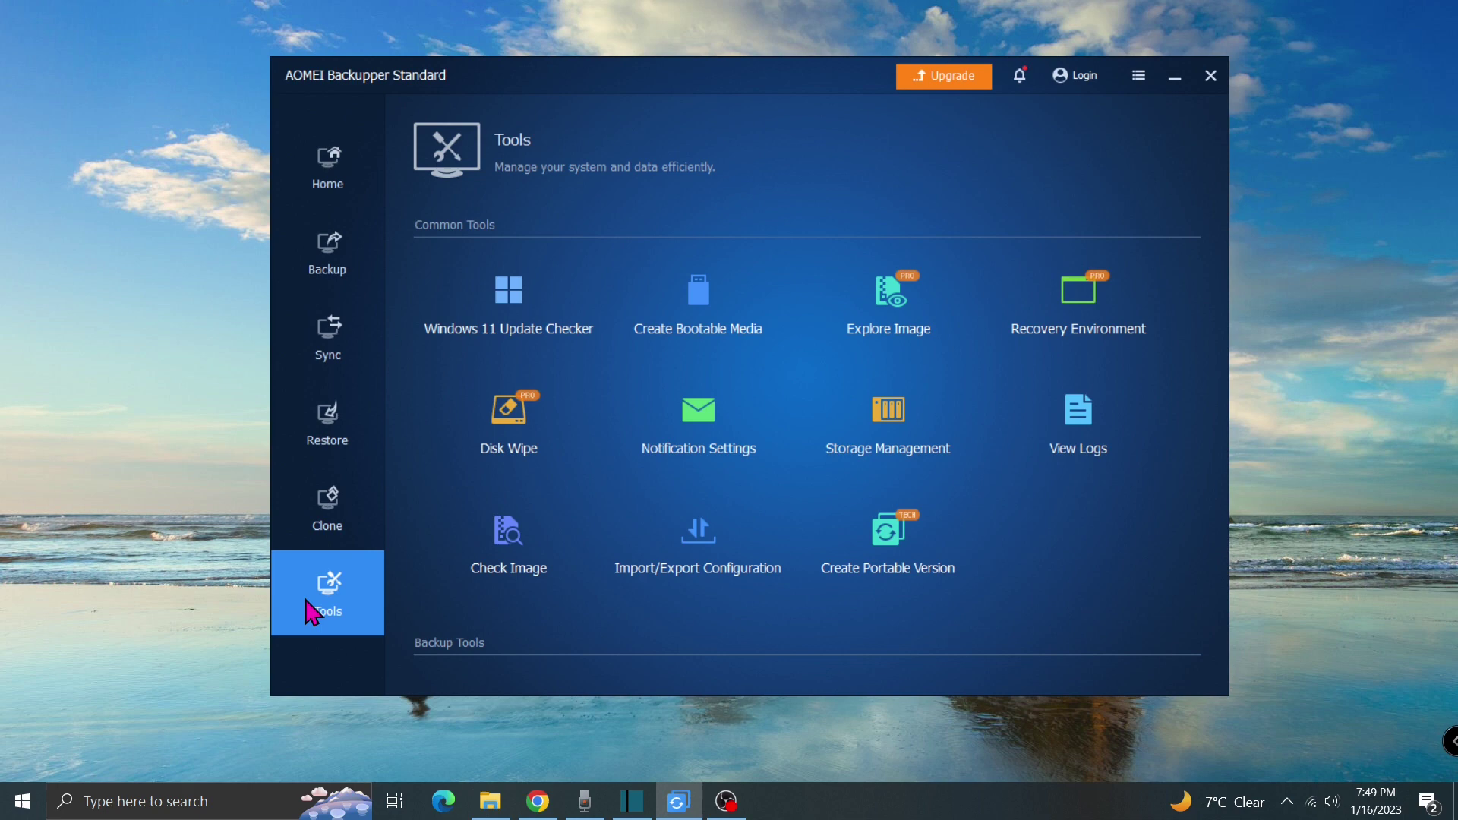
- Download the Standard freeware installer into Downloads\Tools\AOMEI Backupper
{"action": "left_click", "coordinate": [320, 256]}
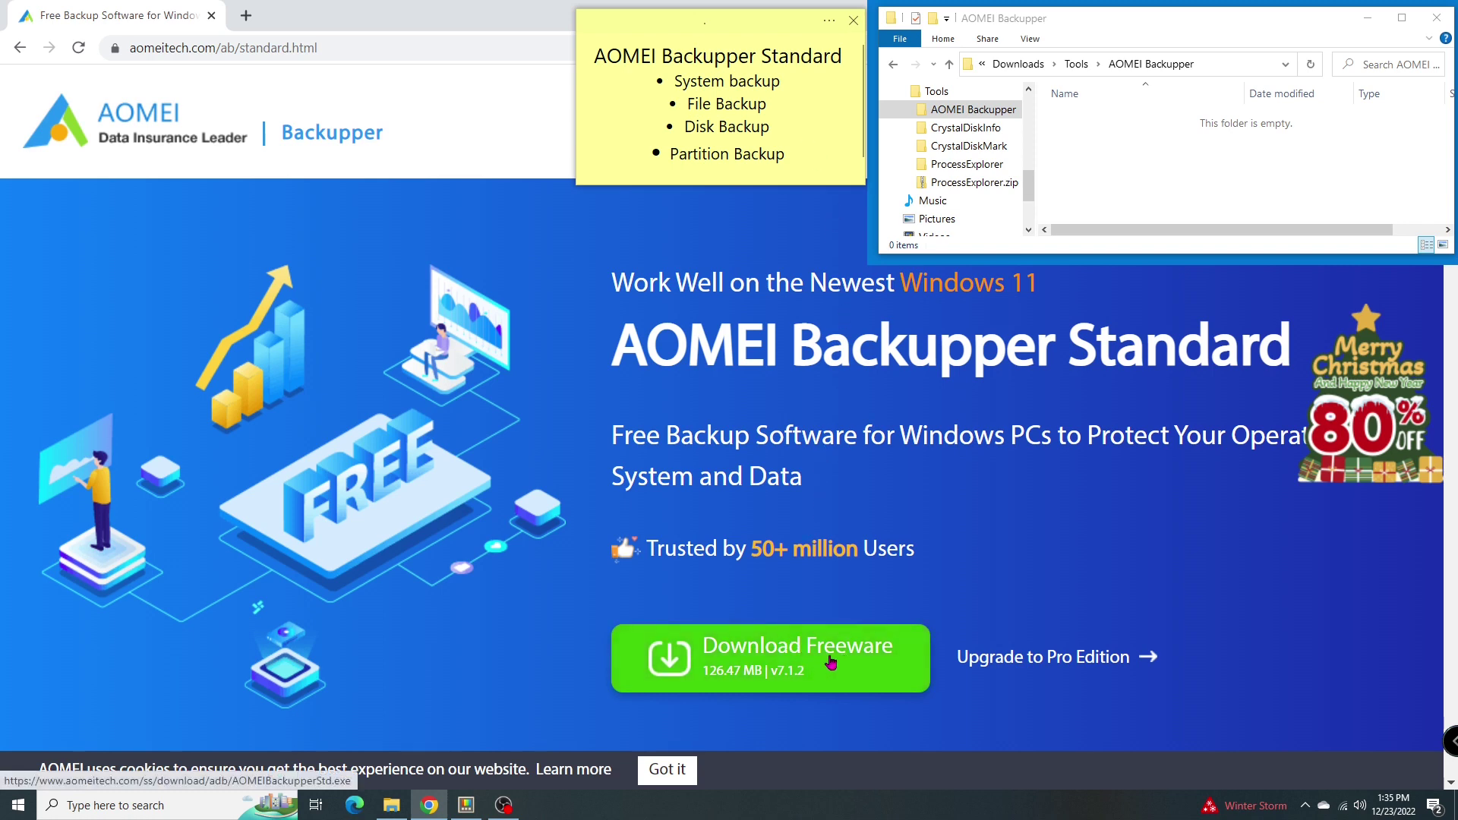
{"action": "left_click", "coordinate": [873, 679]}
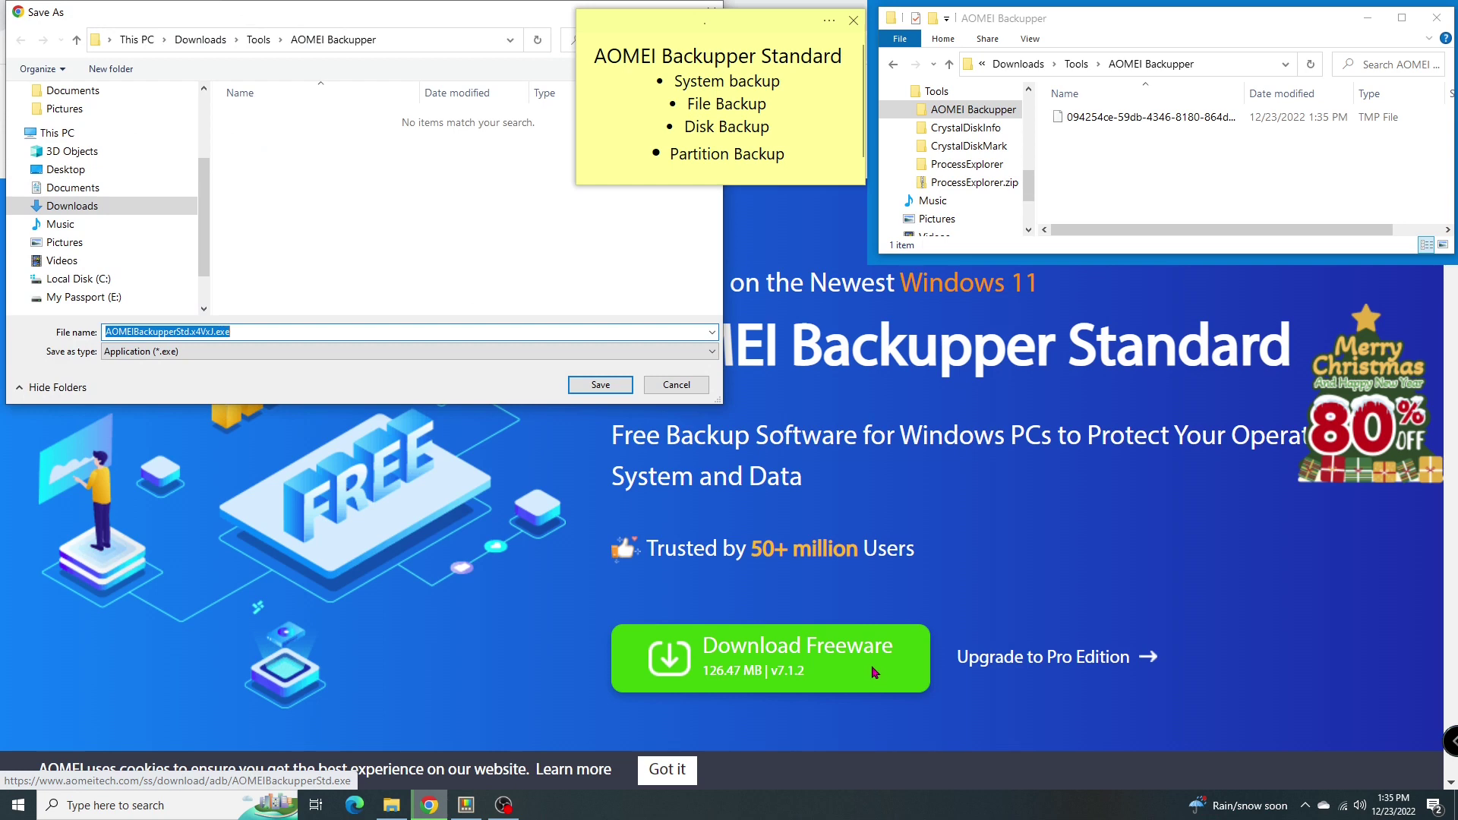
{"action": "left_click", "coordinate": [600, 385]}
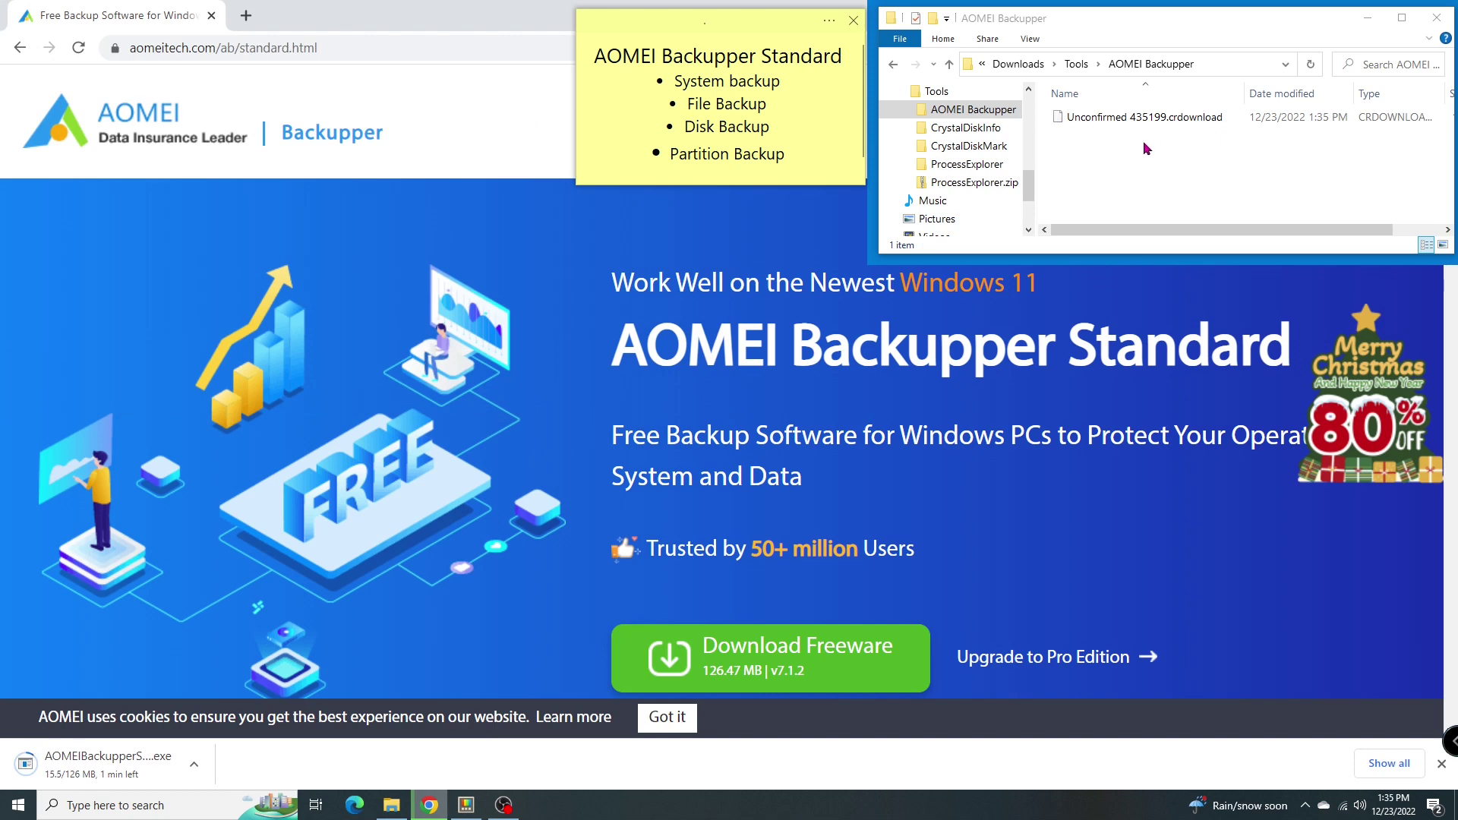
{"action": "scroll", "coordinate": [1086, 582], "scroll_direction": "down", "scroll_amount": 7}
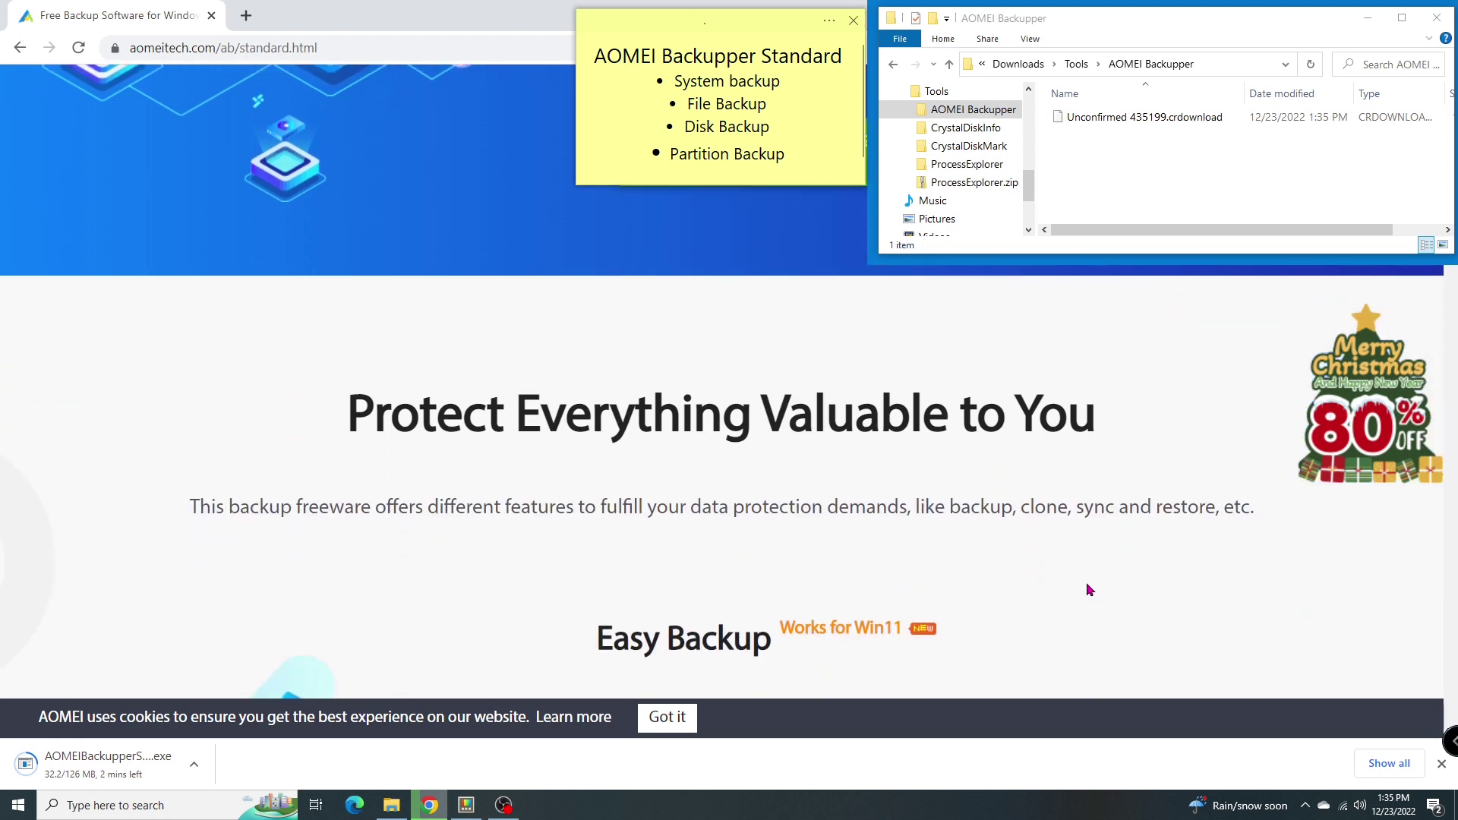
{"action": "scroll", "coordinate": [1047, 568], "scroll_direction": "down", "scroll_amount": 4}
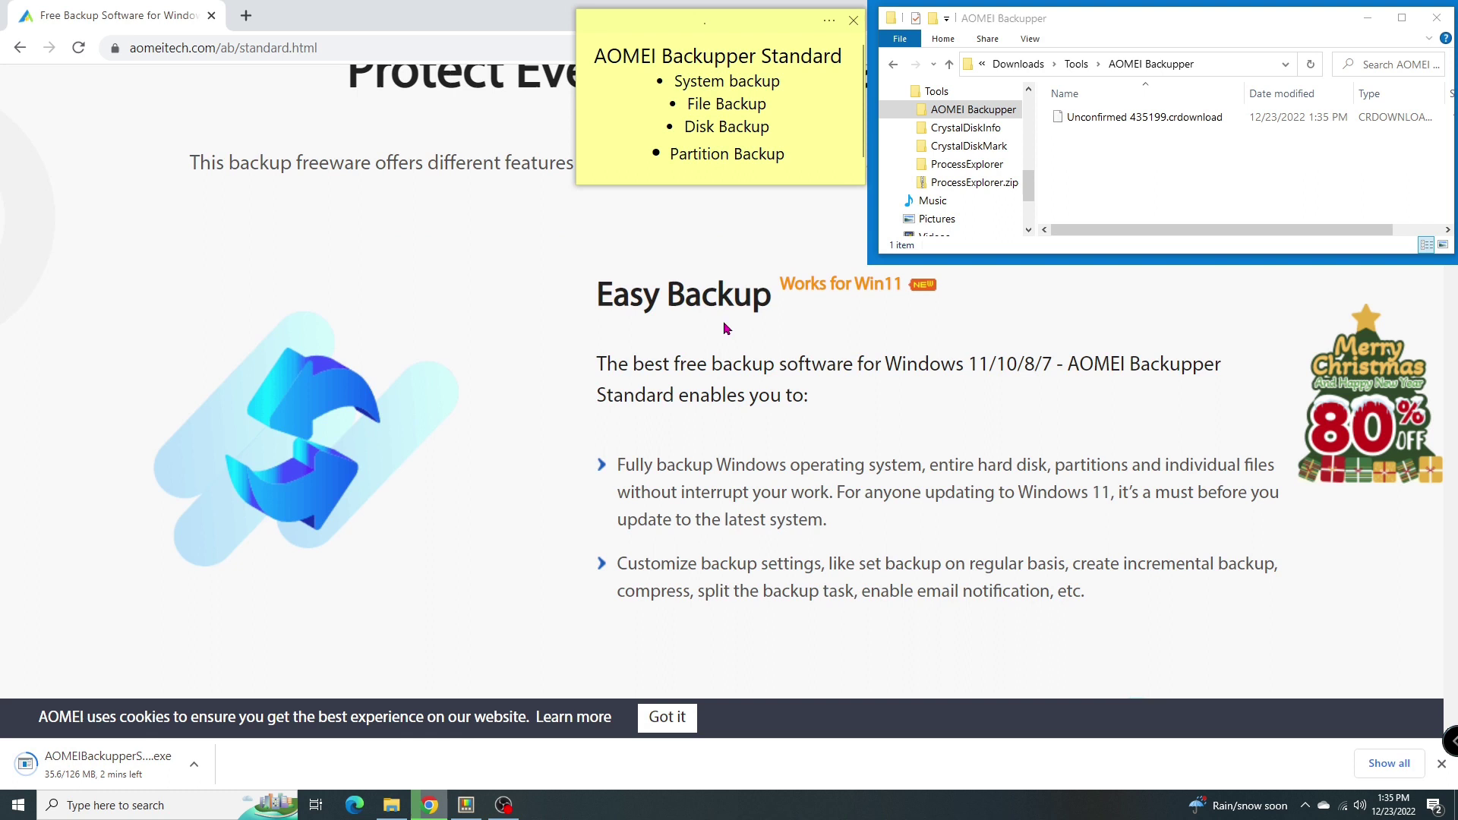
{"action": "scroll", "coordinate": [724, 323], "scroll_direction": "down", "scroll_amount": 7}
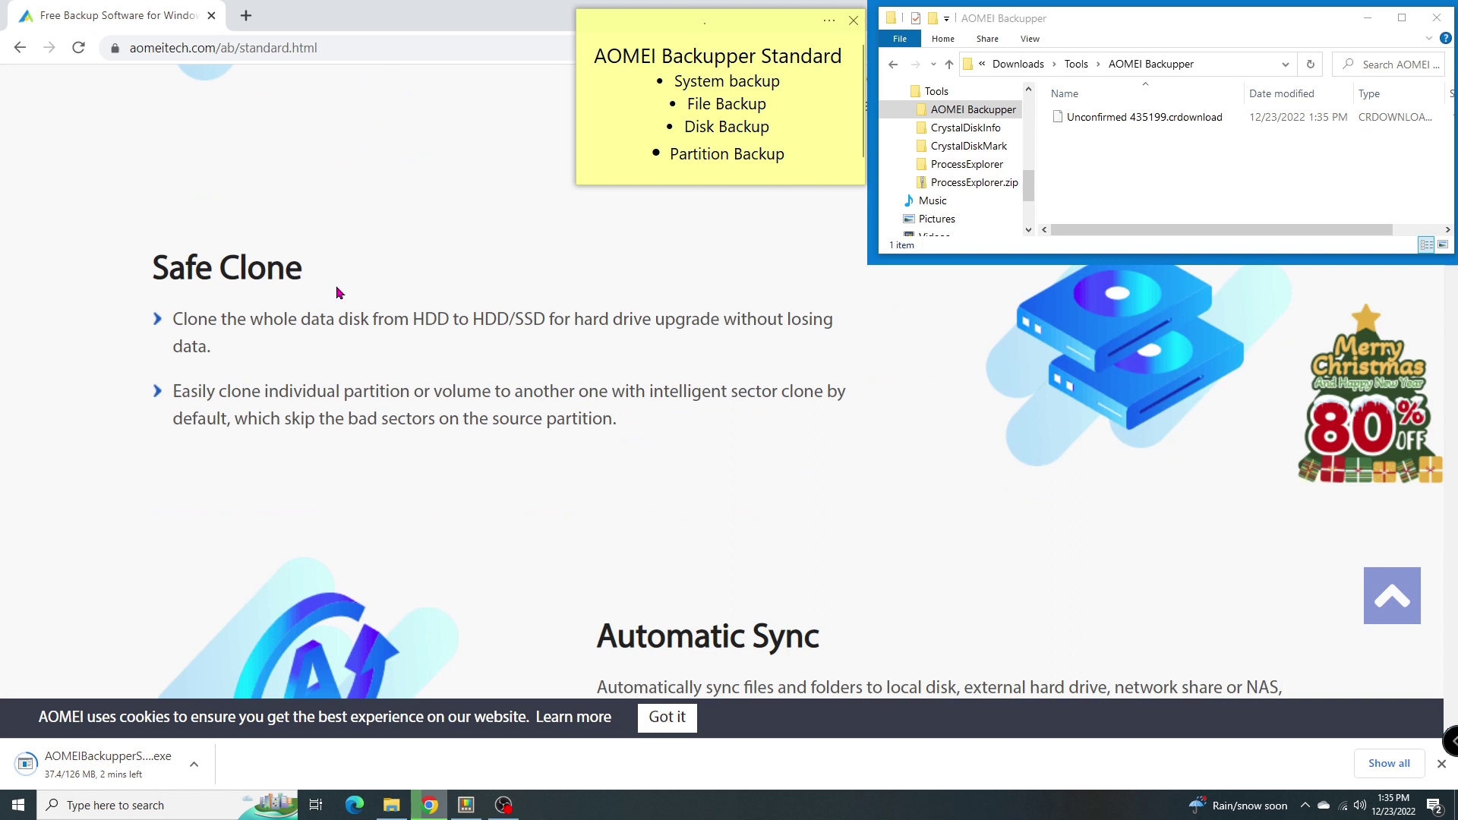
{"action": "scroll", "coordinate": [337, 293], "scroll_direction": "down", "scroll_amount": 4}
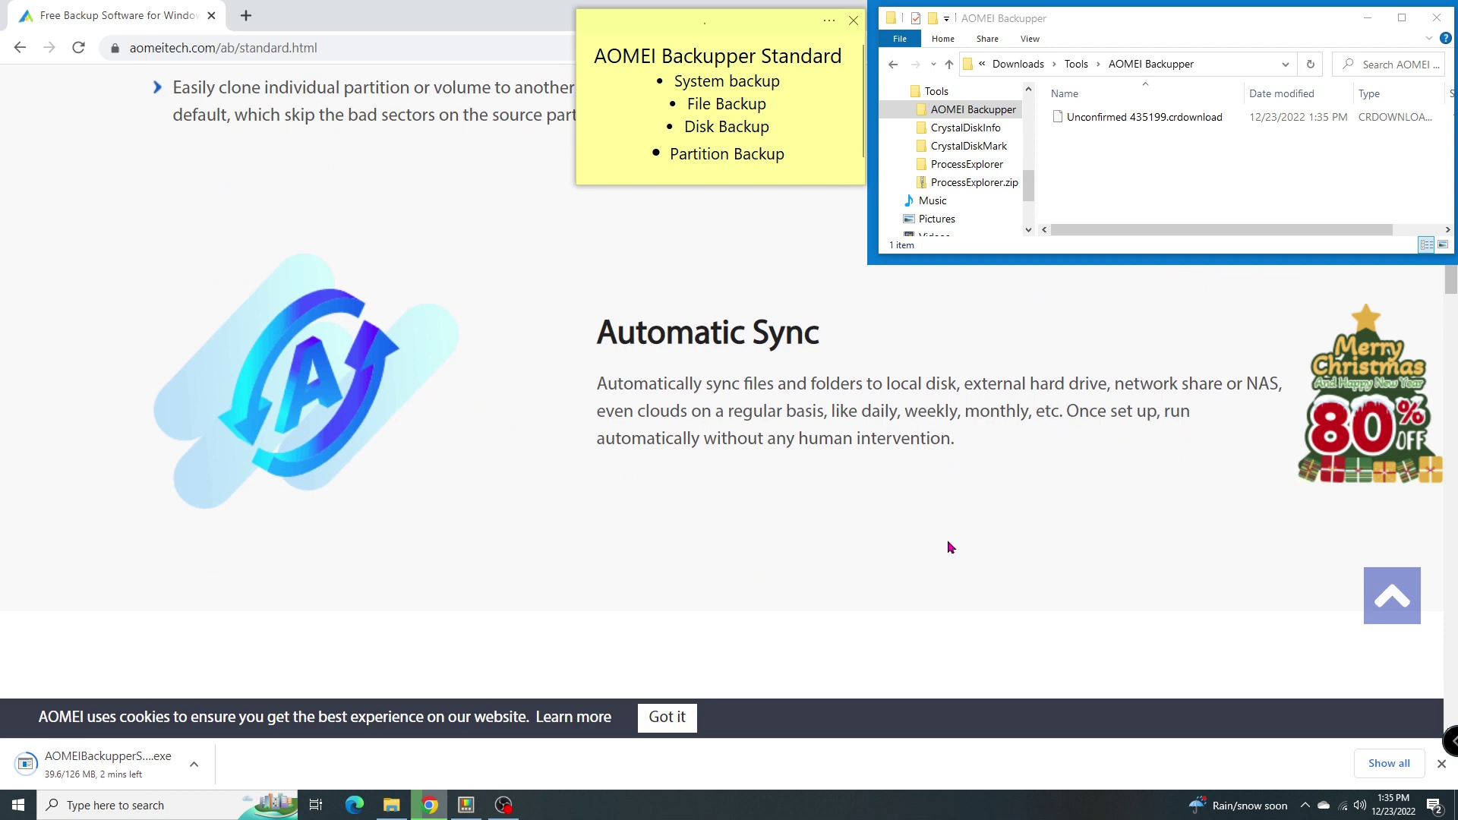
- Scroll the edition comparison table and expand the Restore feature rows
{"action": "scroll", "coordinate": [948, 543], "scroll_direction": "down", "scroll_amount": 10}
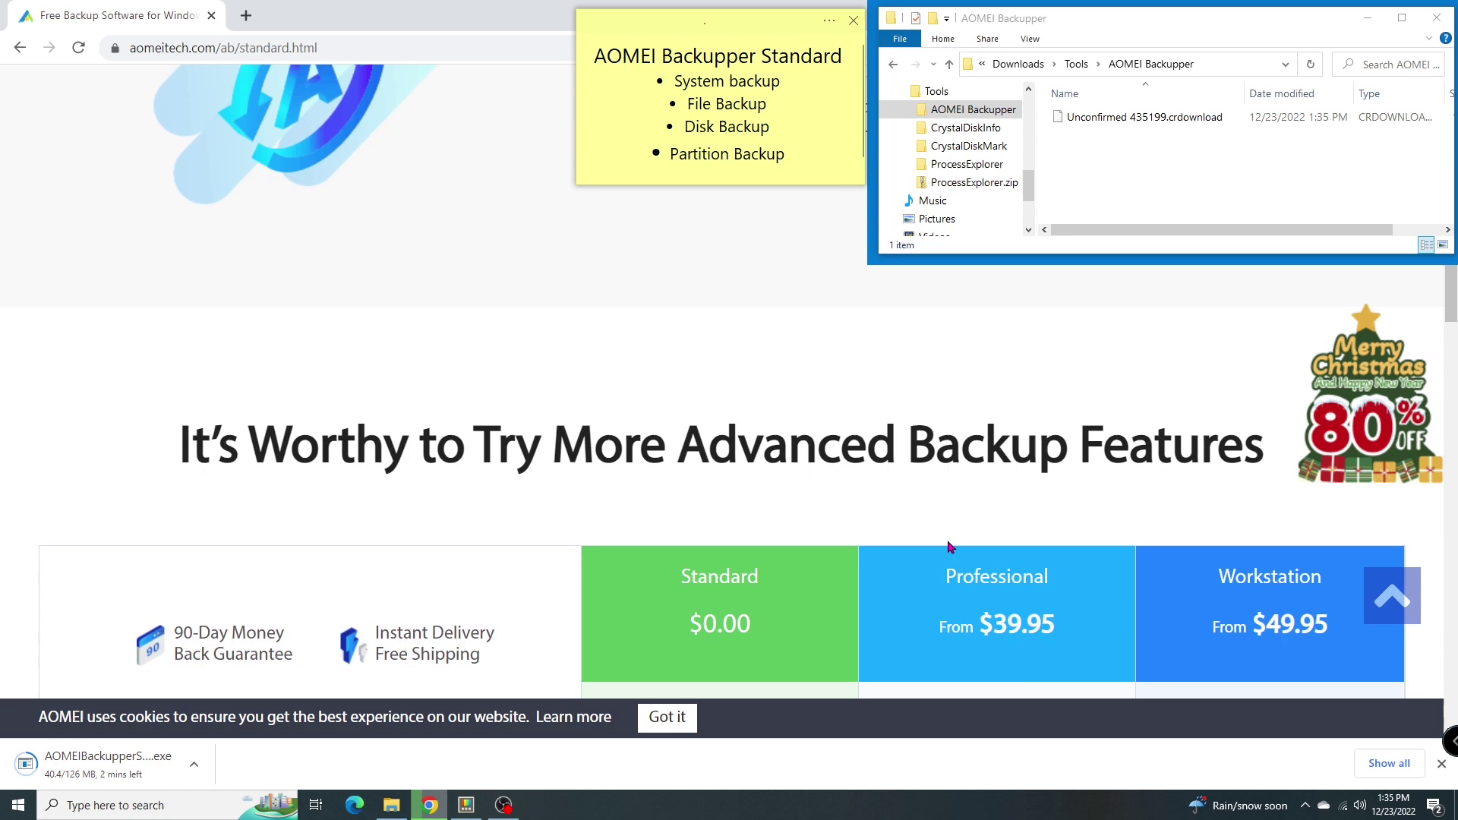
{"action": "scroll", "coordinate": [946, 544], "scroll_direction": "down", "scroll_amount": 3}
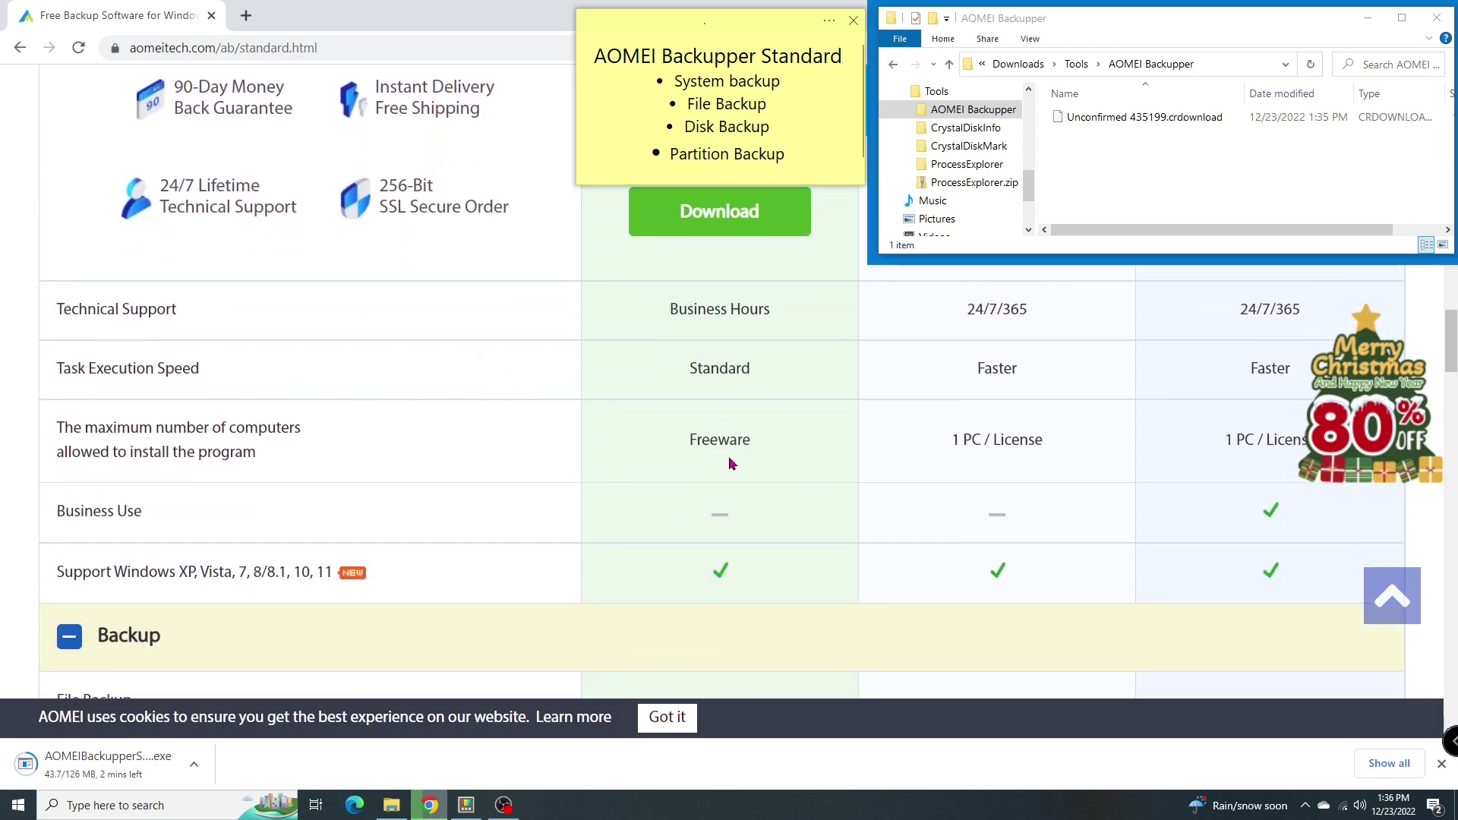
{"action": "scroll", "coordinate": [720, 462], "scroll_direction": "down", "scroll_amount": 3}
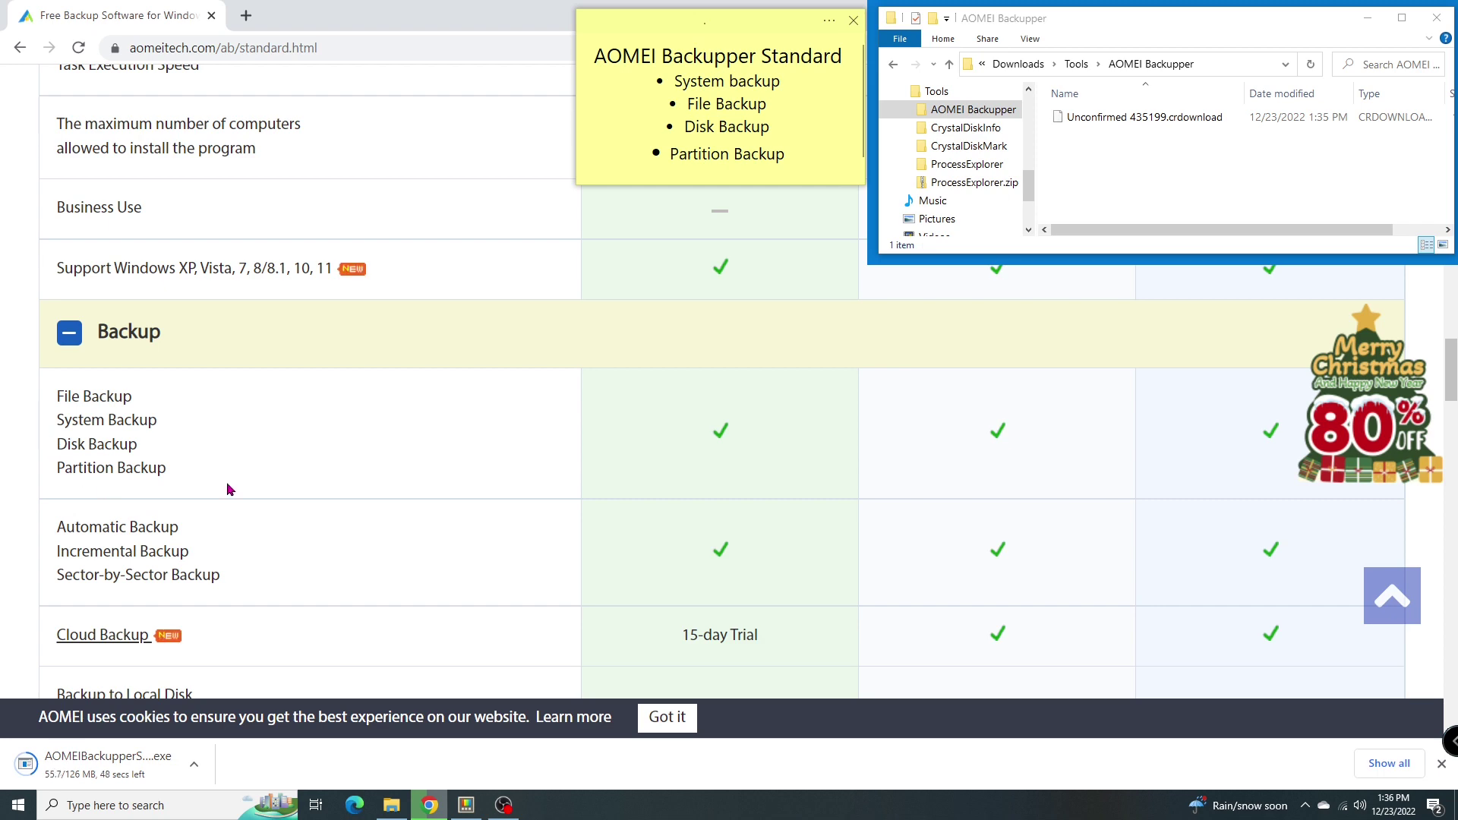
{"action": "scroll", "coordinate": [735, 486], "scroll_direction": "down", "scroll_amount": 10}
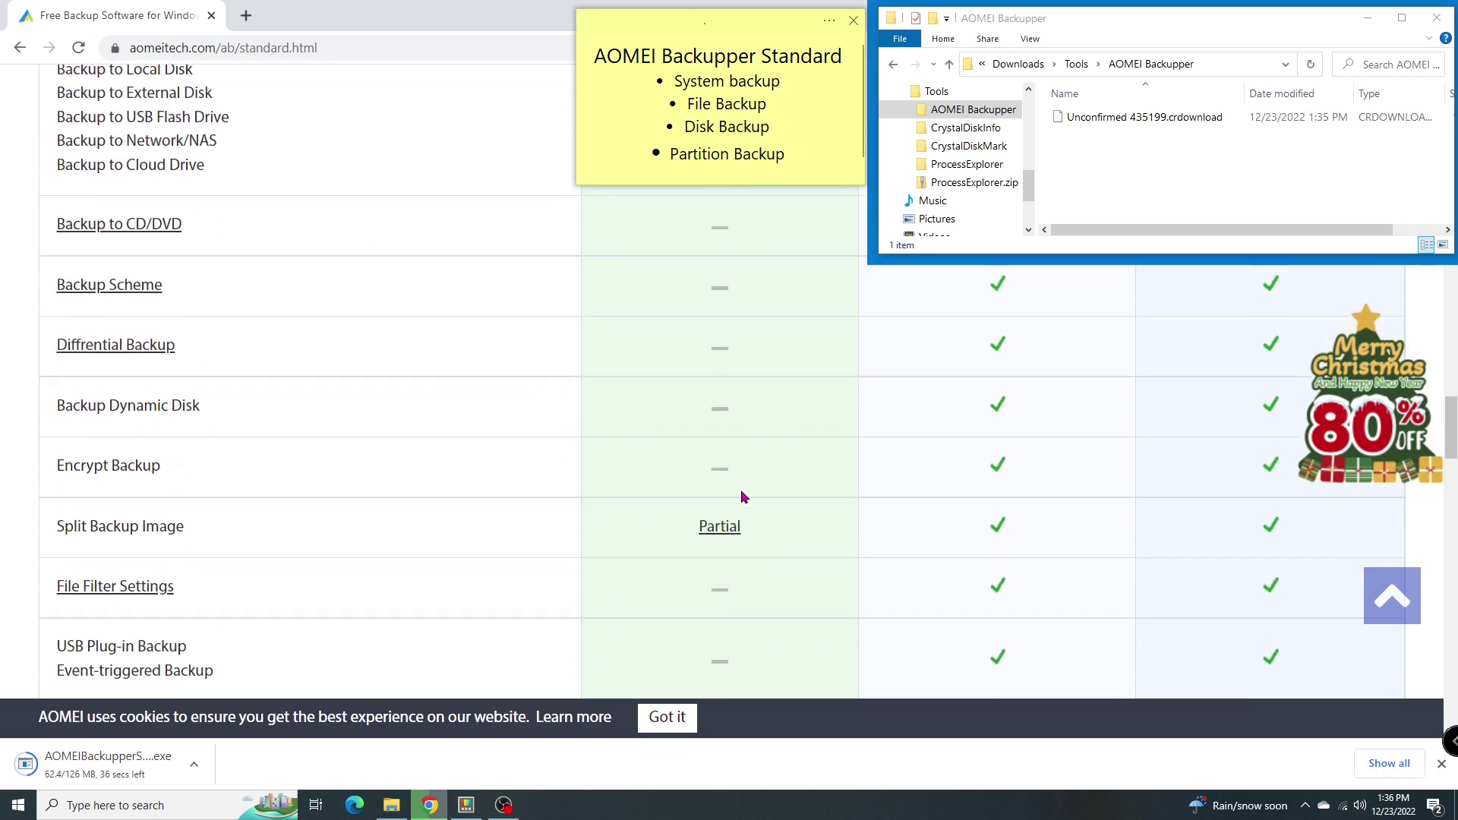
{"action": "scroll", "coordinate": [735, 495], "scroll_direction": "up", "scroll_amount": 1}
{"action": "left_click", "coordinate": [69, 519]}
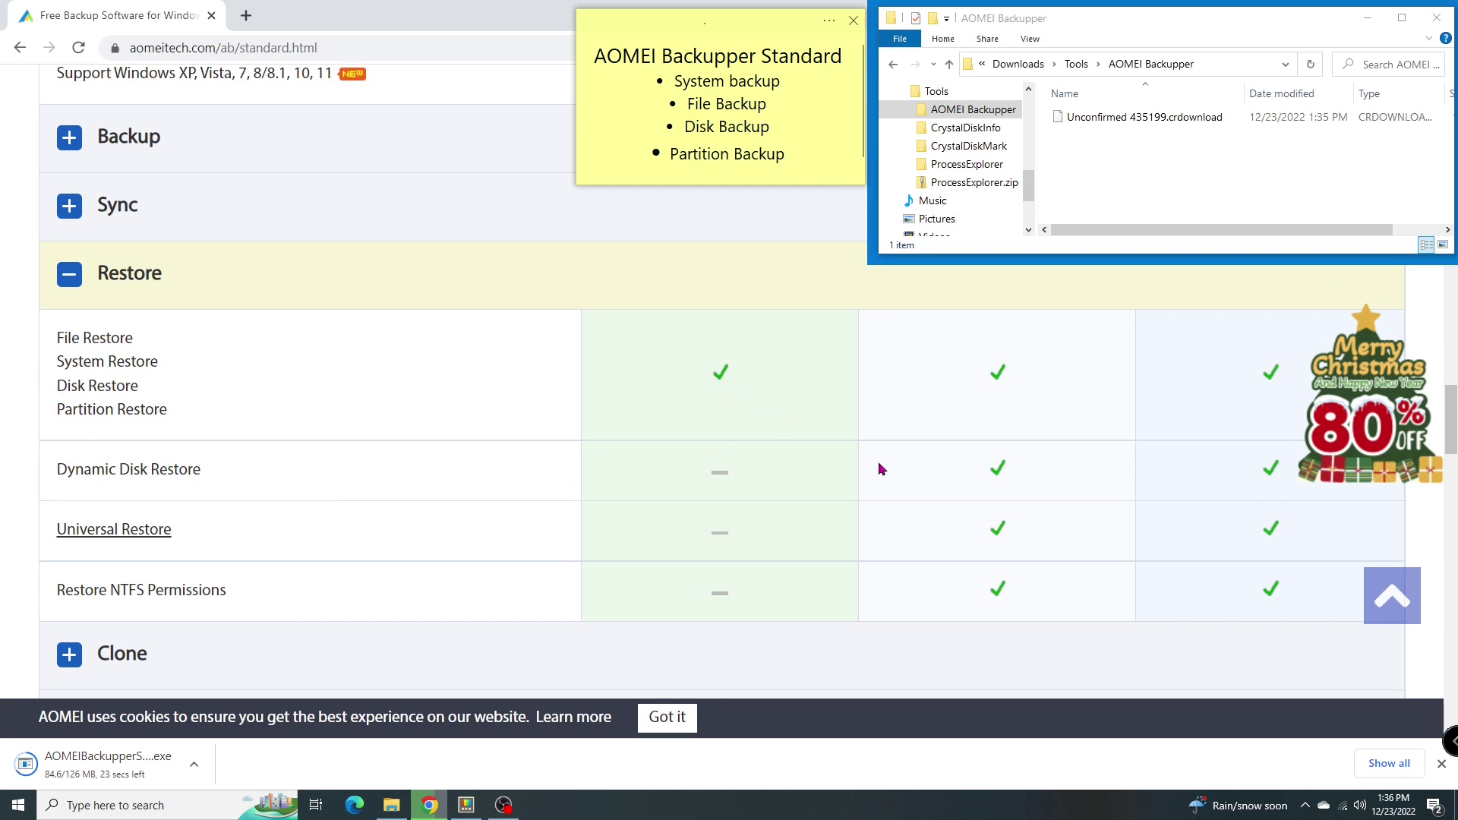
- Expand the Clone and Tools rows and review how the editions differ
{"action": "scroll", "coordinate": [878, 462], "scroll_direction": "down", "scroll_amount": 4}
{"action": "left_click", "coordinate": [72, 350]}
{"action": "scroll", "coordinate": [537, 443], "scroll_direction": "down", "scroll_amount": 3}
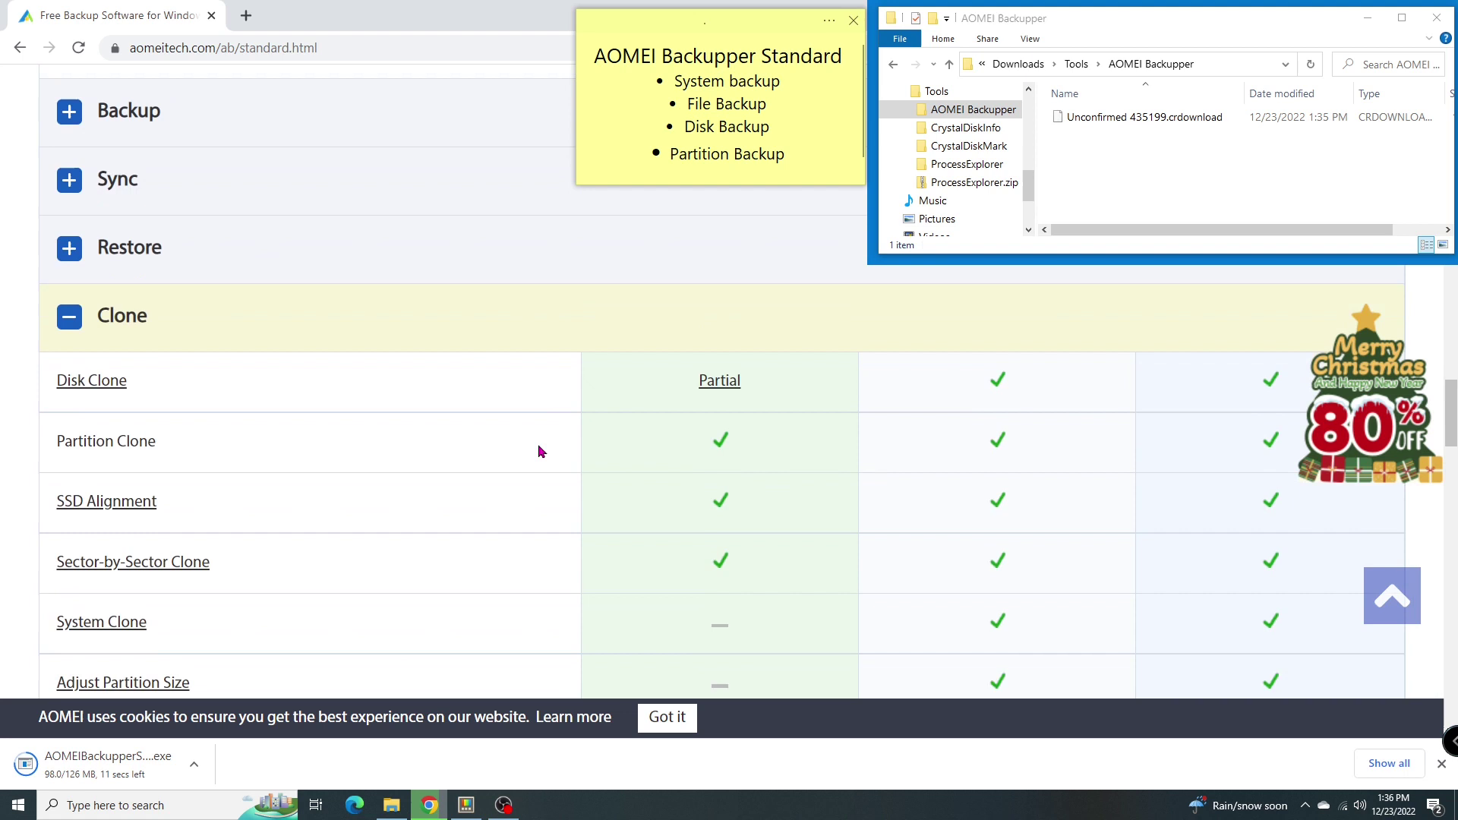
{"action": "scroll", "coordinate": [509, 448], "scroll_direction": "up", "scroll_amount": 1}
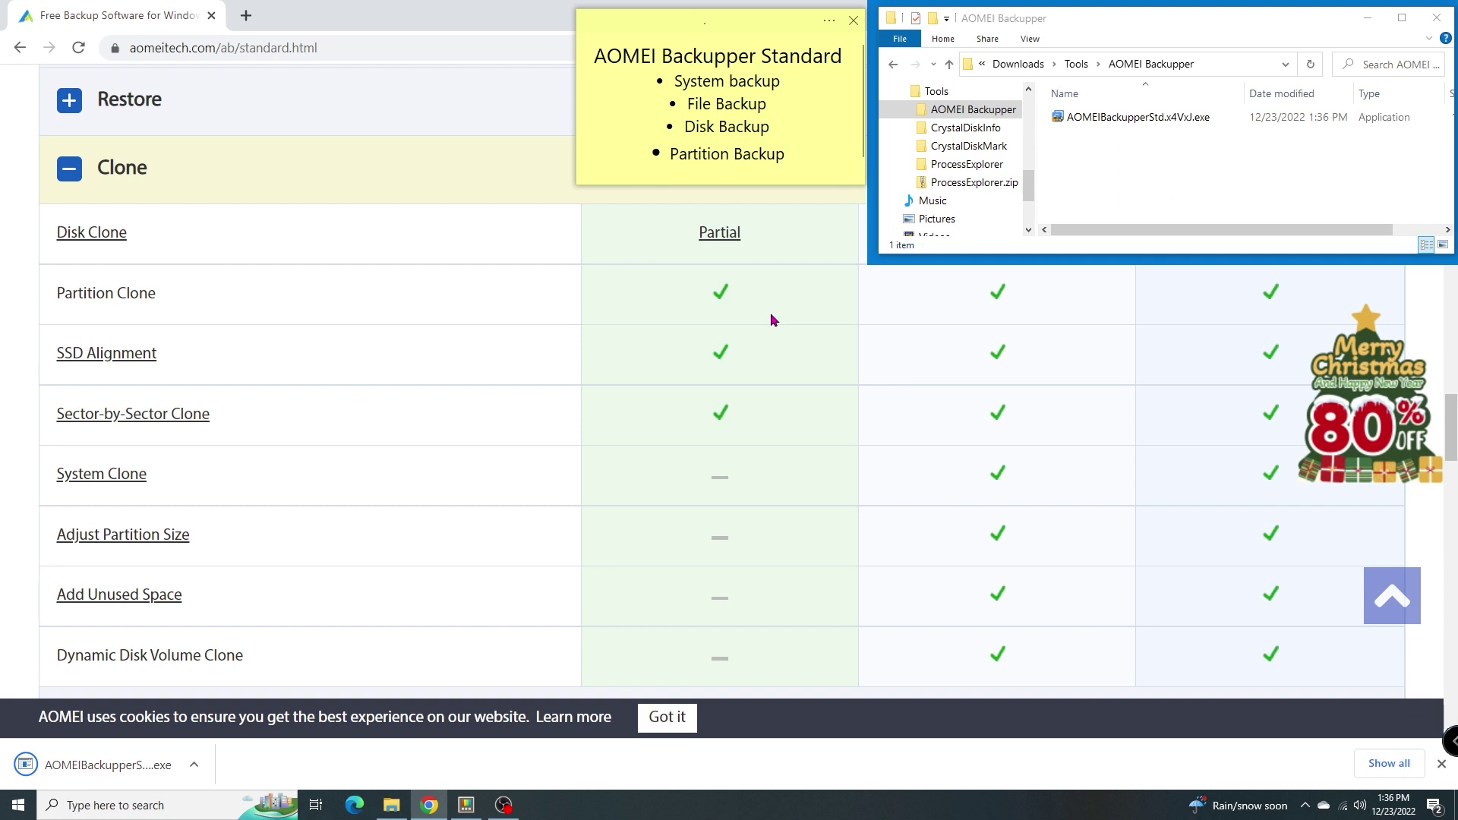
{"action": "scroll", "coordinate": [770, 312], "scroll_direction": "down", "scroll_amount": 3}
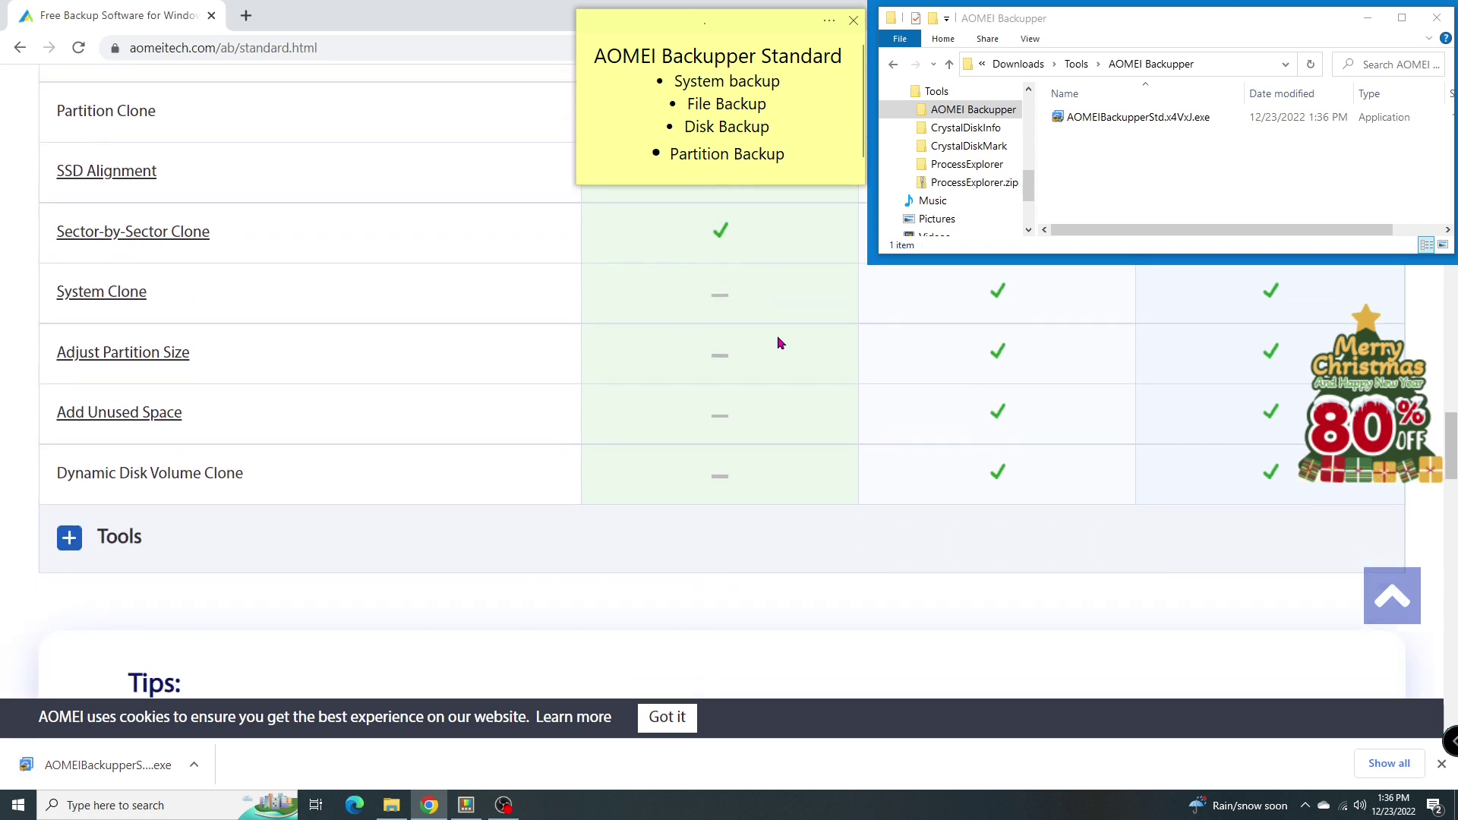
{"action": "left_click", "coordinate": [67, 481]}
{"action": "scroll", "coordinate": [733, 512], "scroll_direction": "down", "scroll_amount": 4}
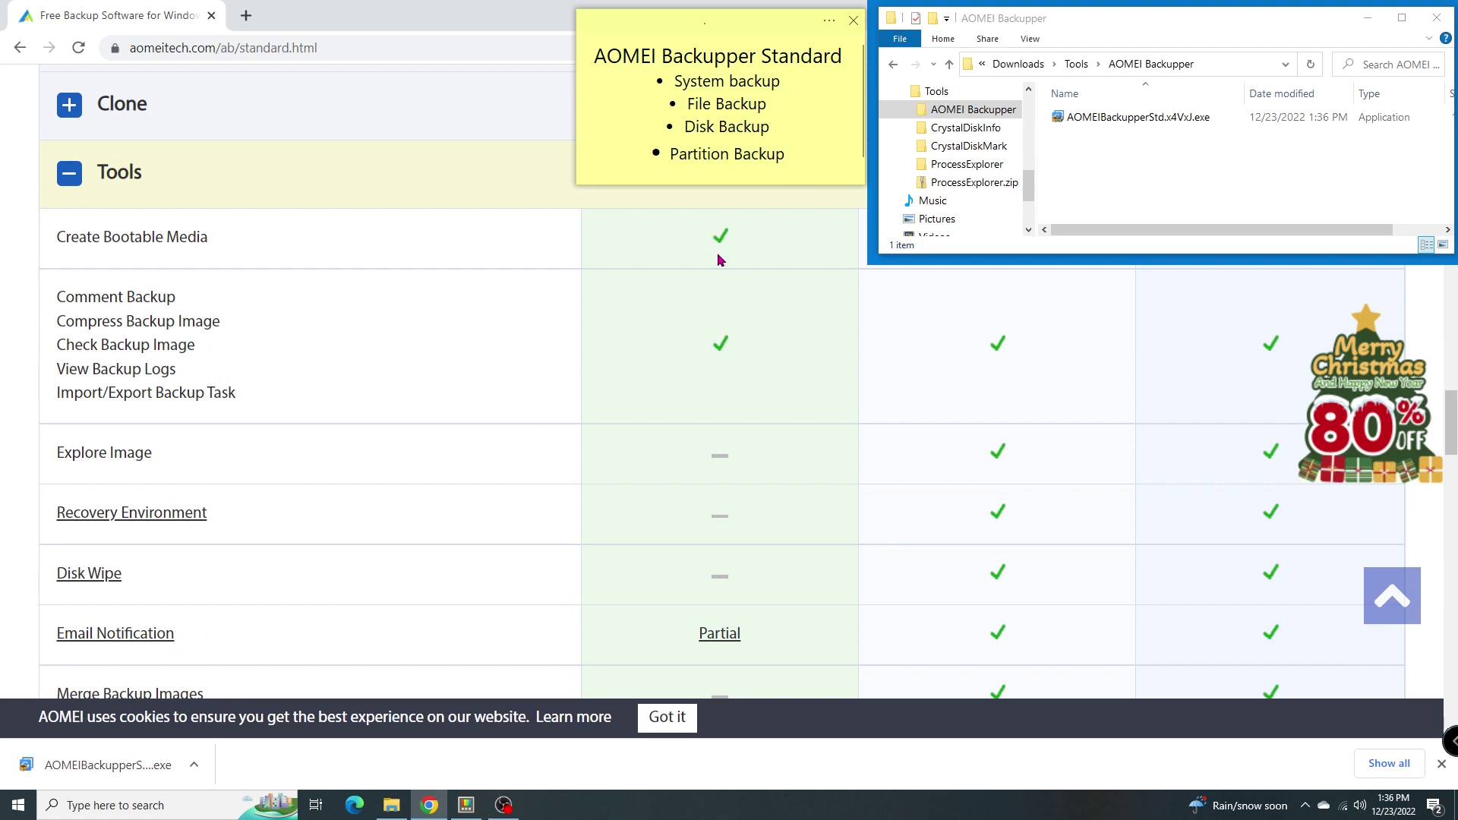
{"action": "scroll", "coordinate": [720, 260], "scroll_direction": "down", "scroll_amount": 3}
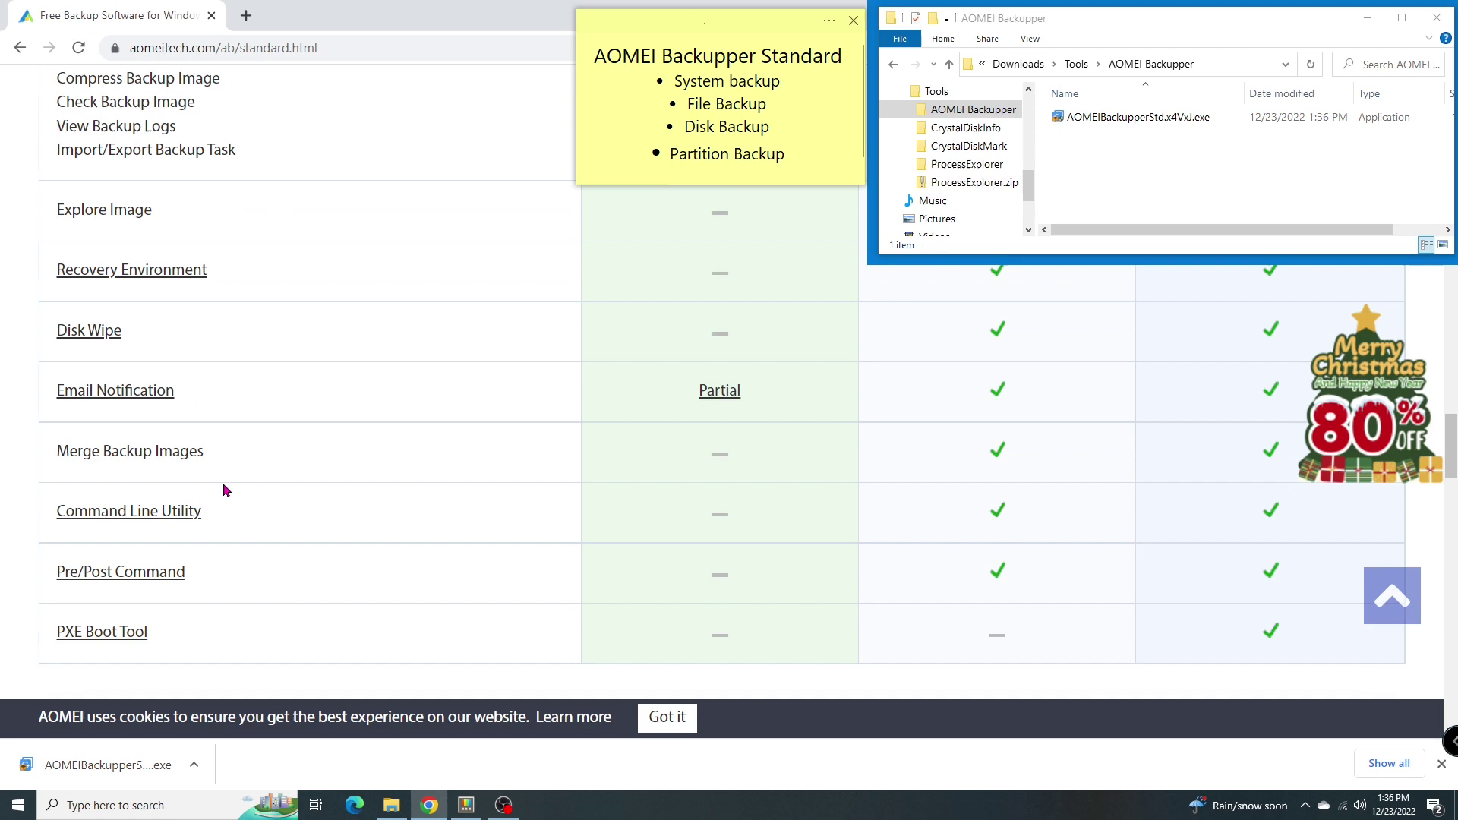
{"action": "scroll", "coordinate": [221, 578], "scroll_direction": "up", "scroll_amount": 2}
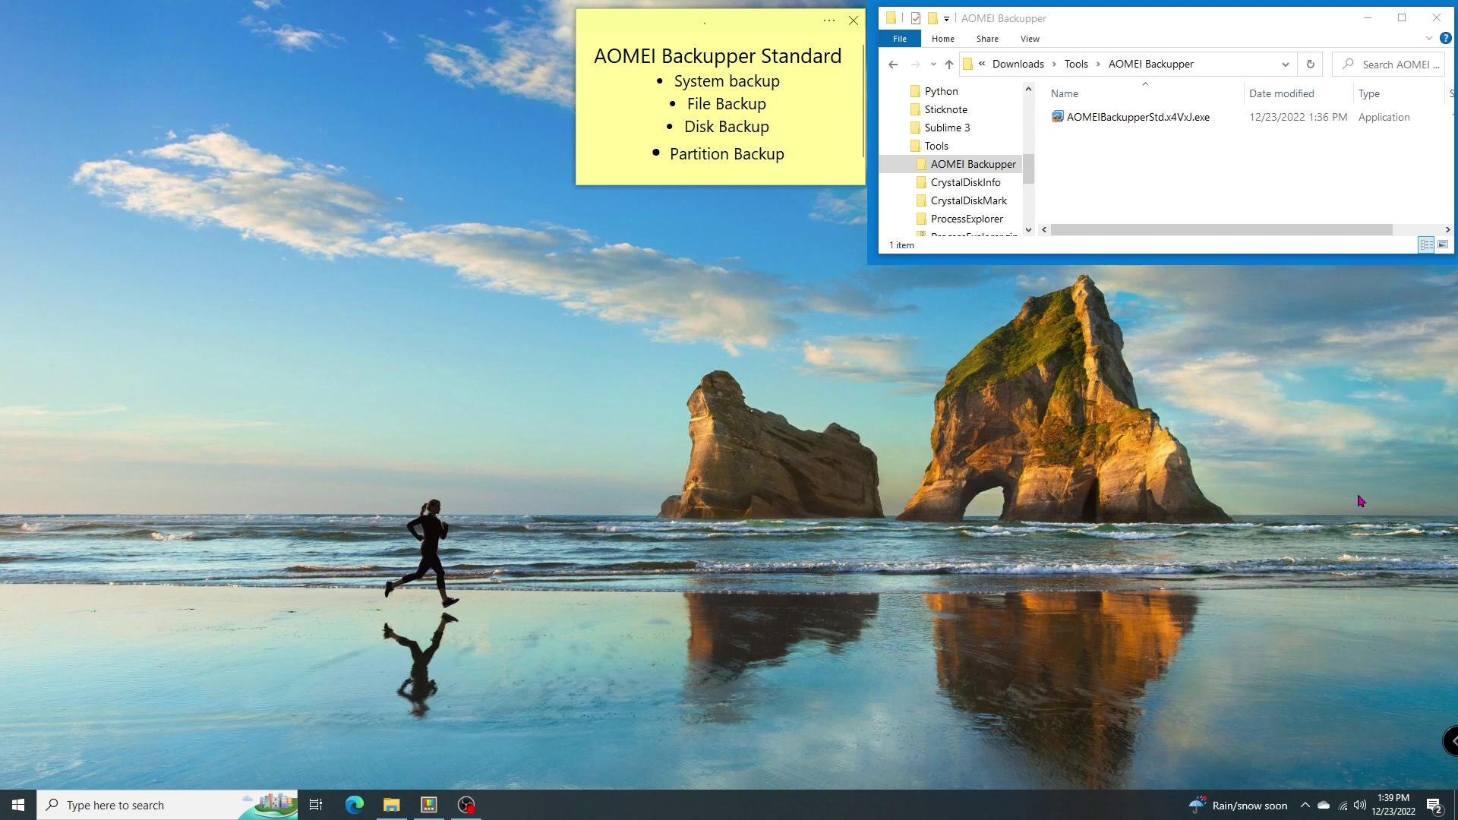
- Install AOMEI Backupper Standard in English, declining the Pro offer, and close the thank-you page
{"action": "double_click", "coordinate": [1189, 120]}
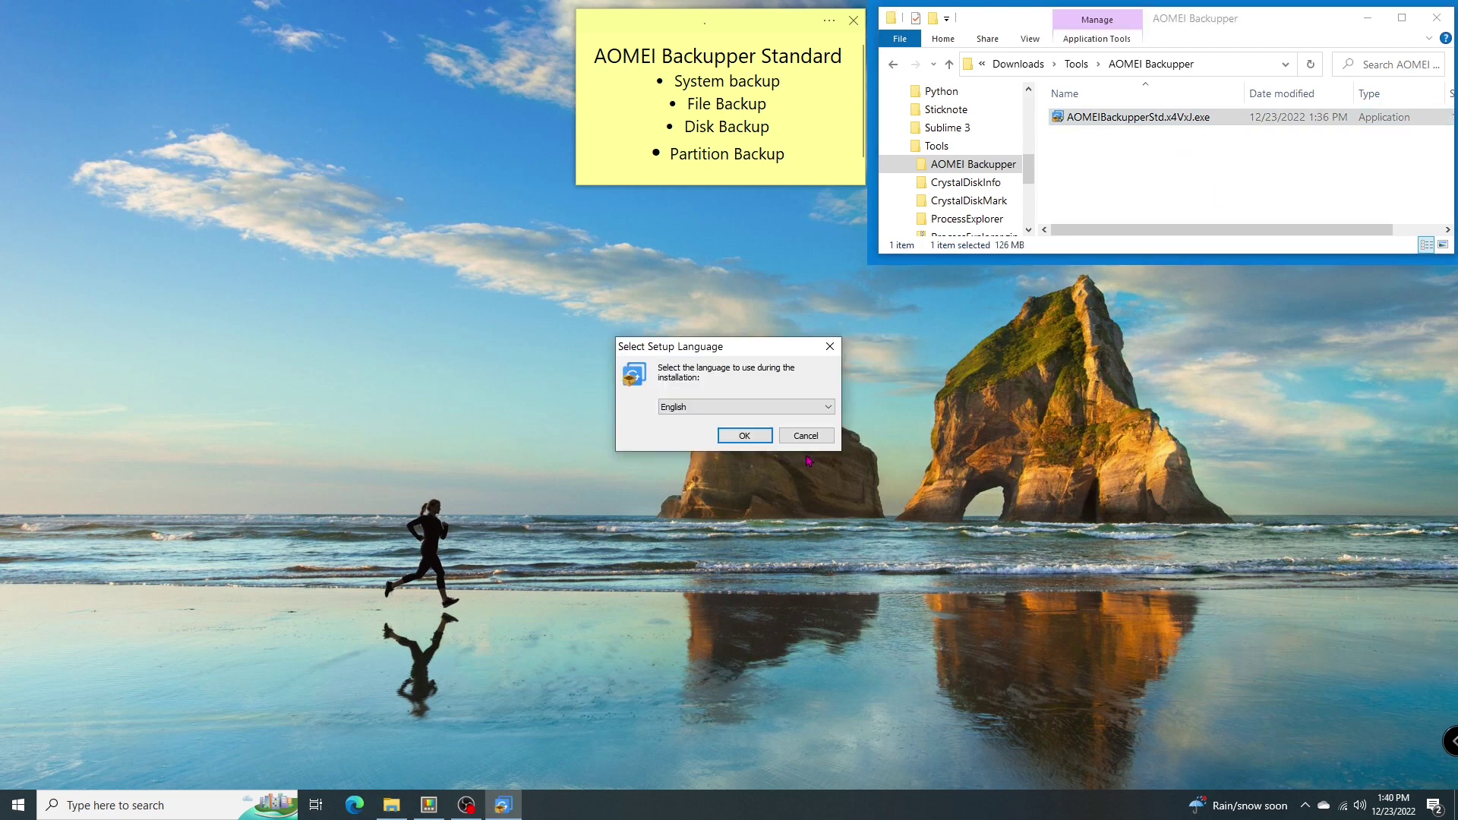
{"action": "left_click", "coordinate": [745, 436]}
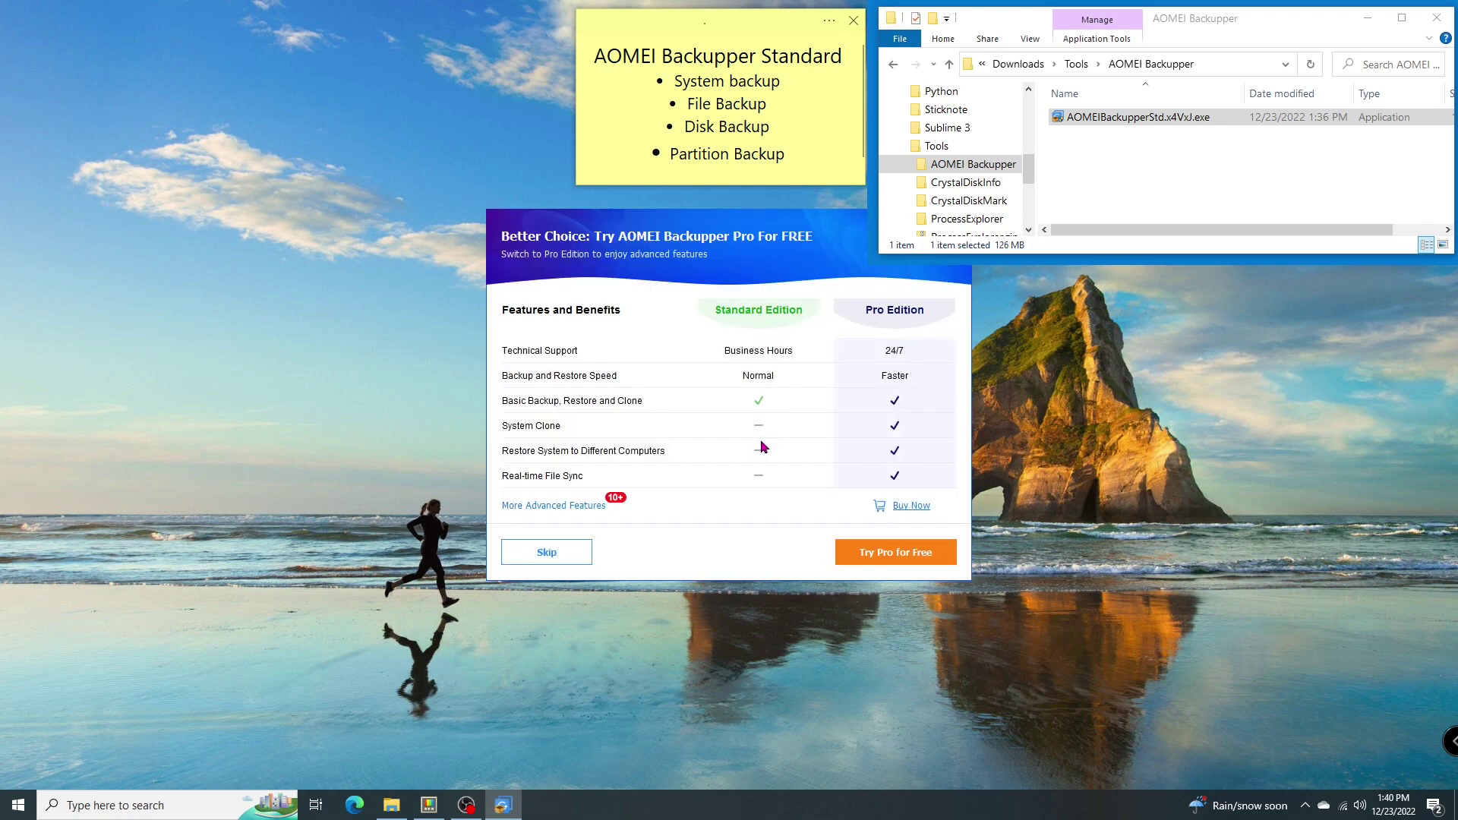
{"action": "left_click", "coordinate": [571, 561]}
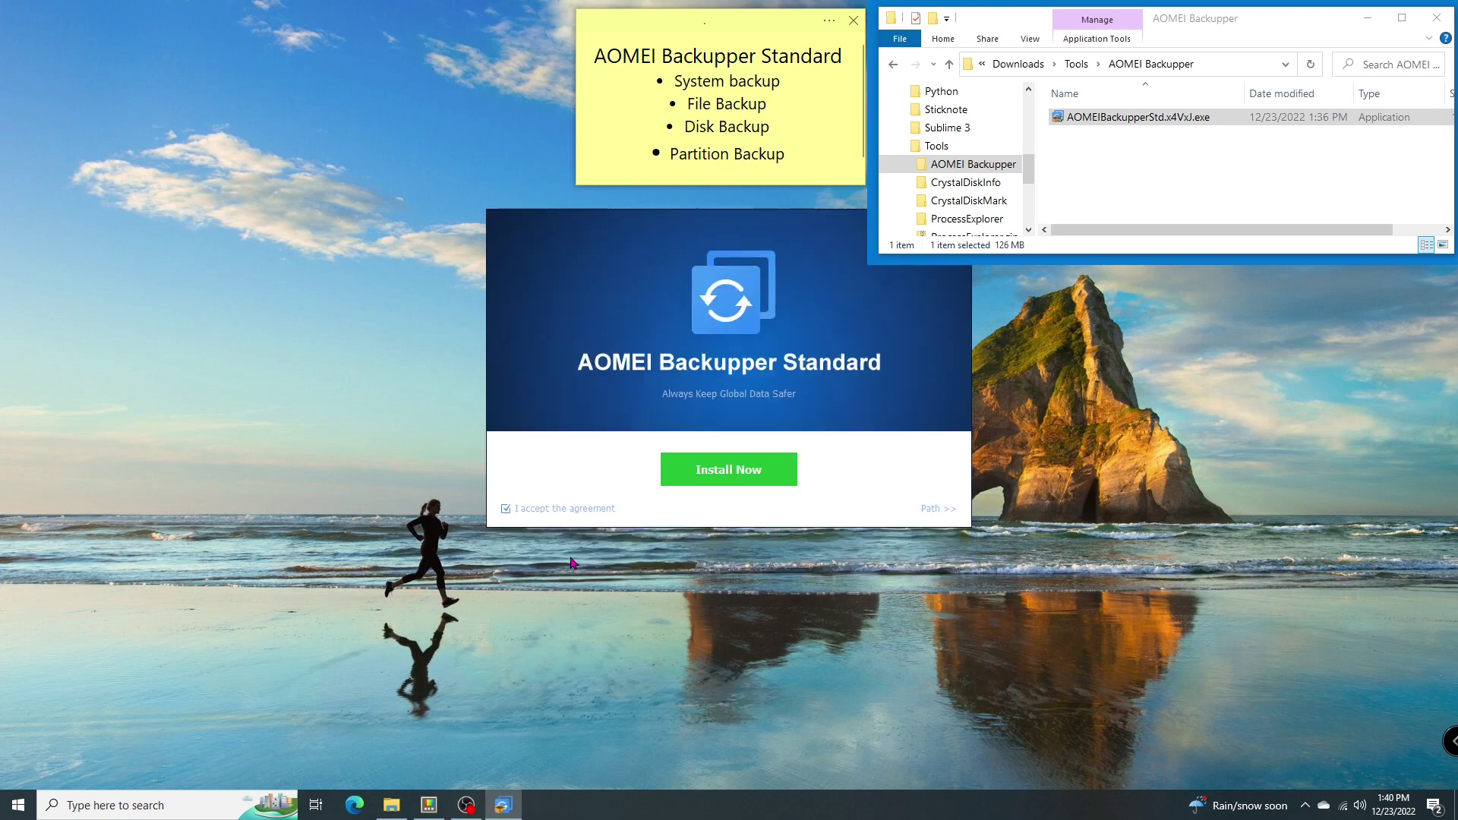
{"action": "left_click", "coordinate": [770, 474]}
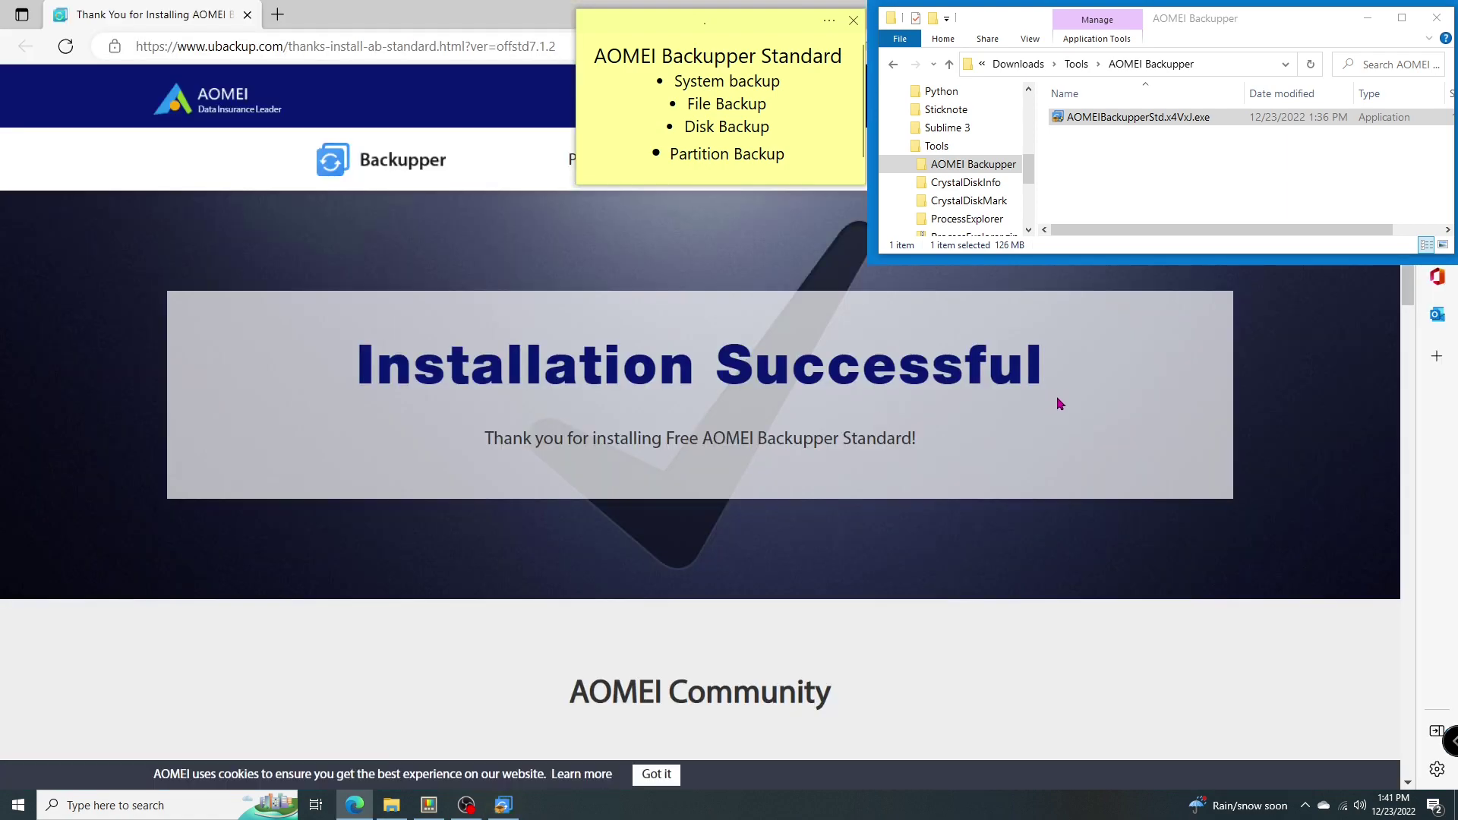
{"action": "left_click", "coordinate": [247, 14]}
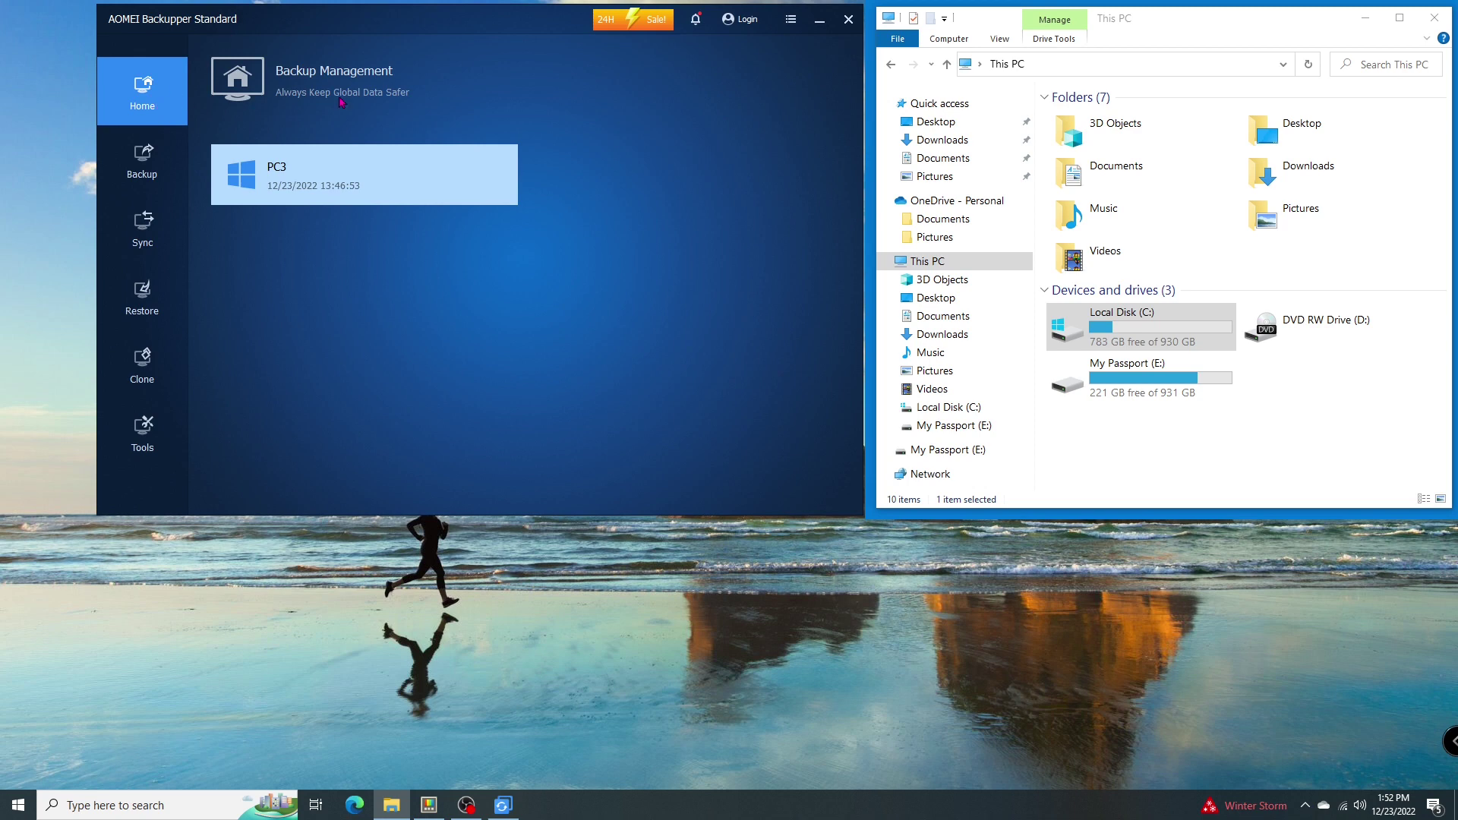
- Open Backup > System Backup and change the task name to PC3
{"action": "left_click", "coordinate": [136, 174]}
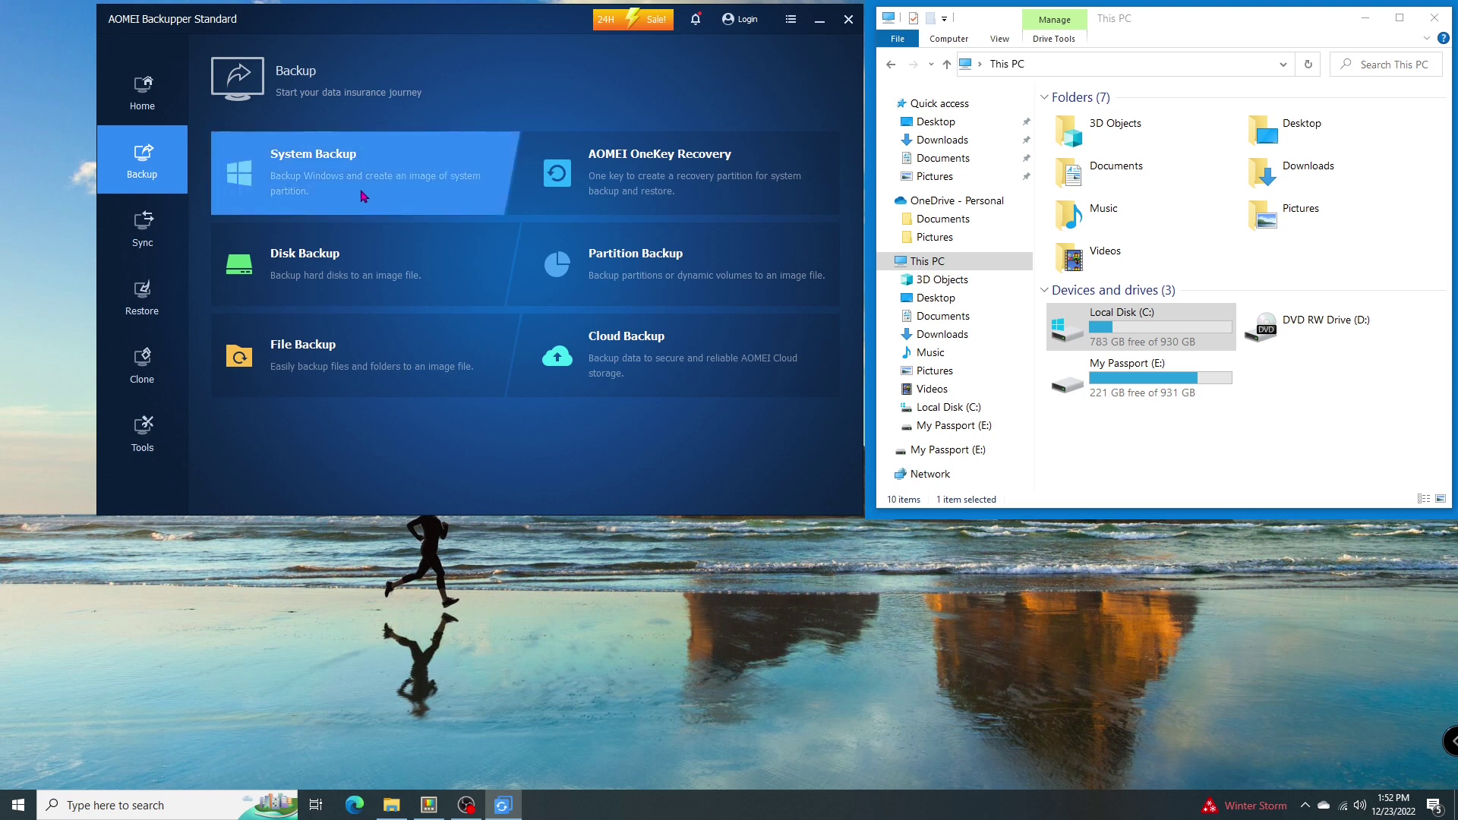
{"action": "left_click", "coordinate": [363, 197]}
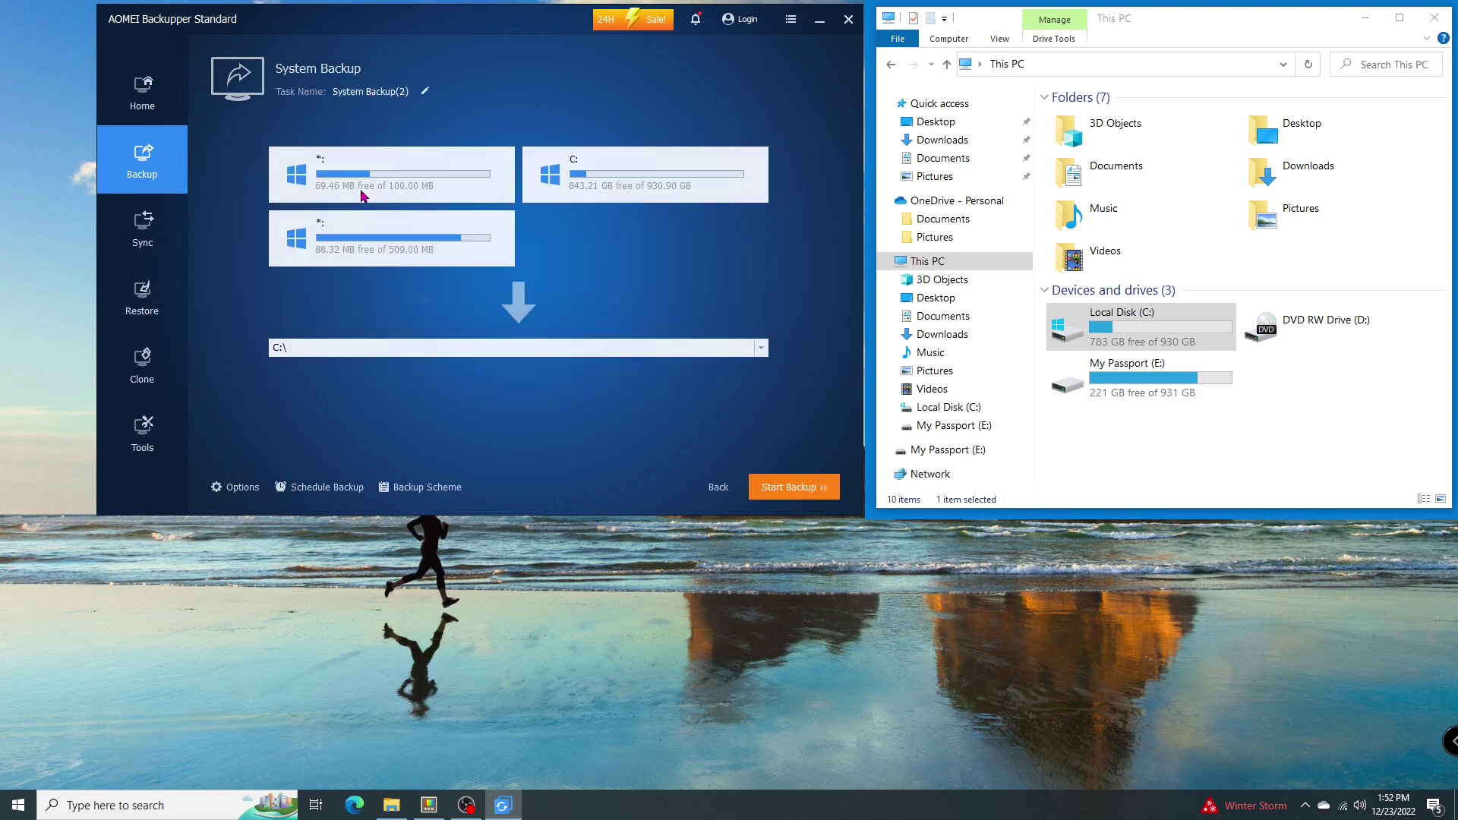
{"action": "left_click", "coordinate": [425, 92]}
{"action": "key", "text": "ctrl+a"}
{"action": "type", "text": "P"}
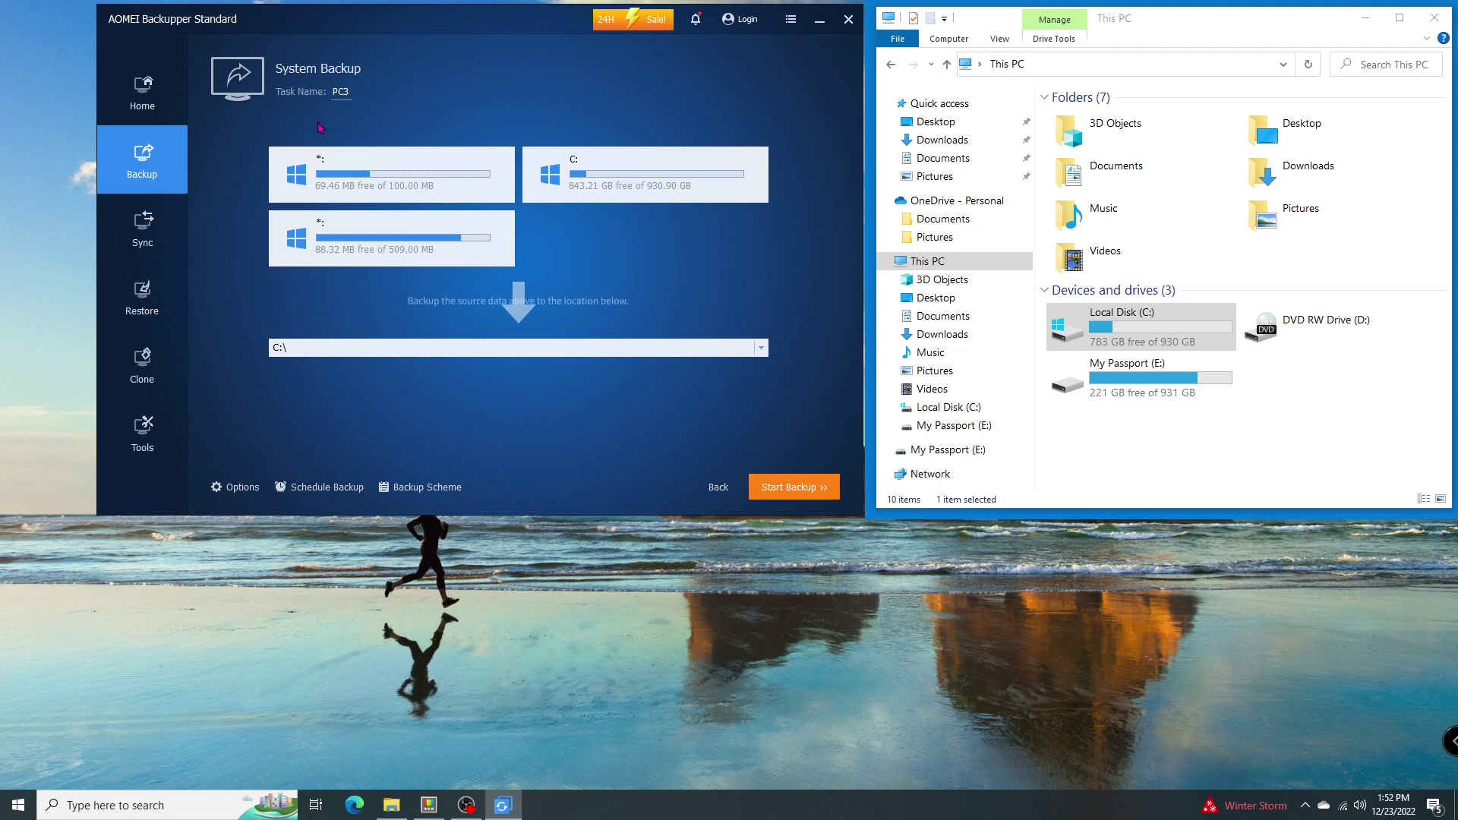
{"action": "type", "text": "C3"}
{"action": "key", "text": "Return"}
- Choose a local path as destination and point it at the My Passport (E:) drive
{"action": "left_click", "coordinate": [1187, 332]}
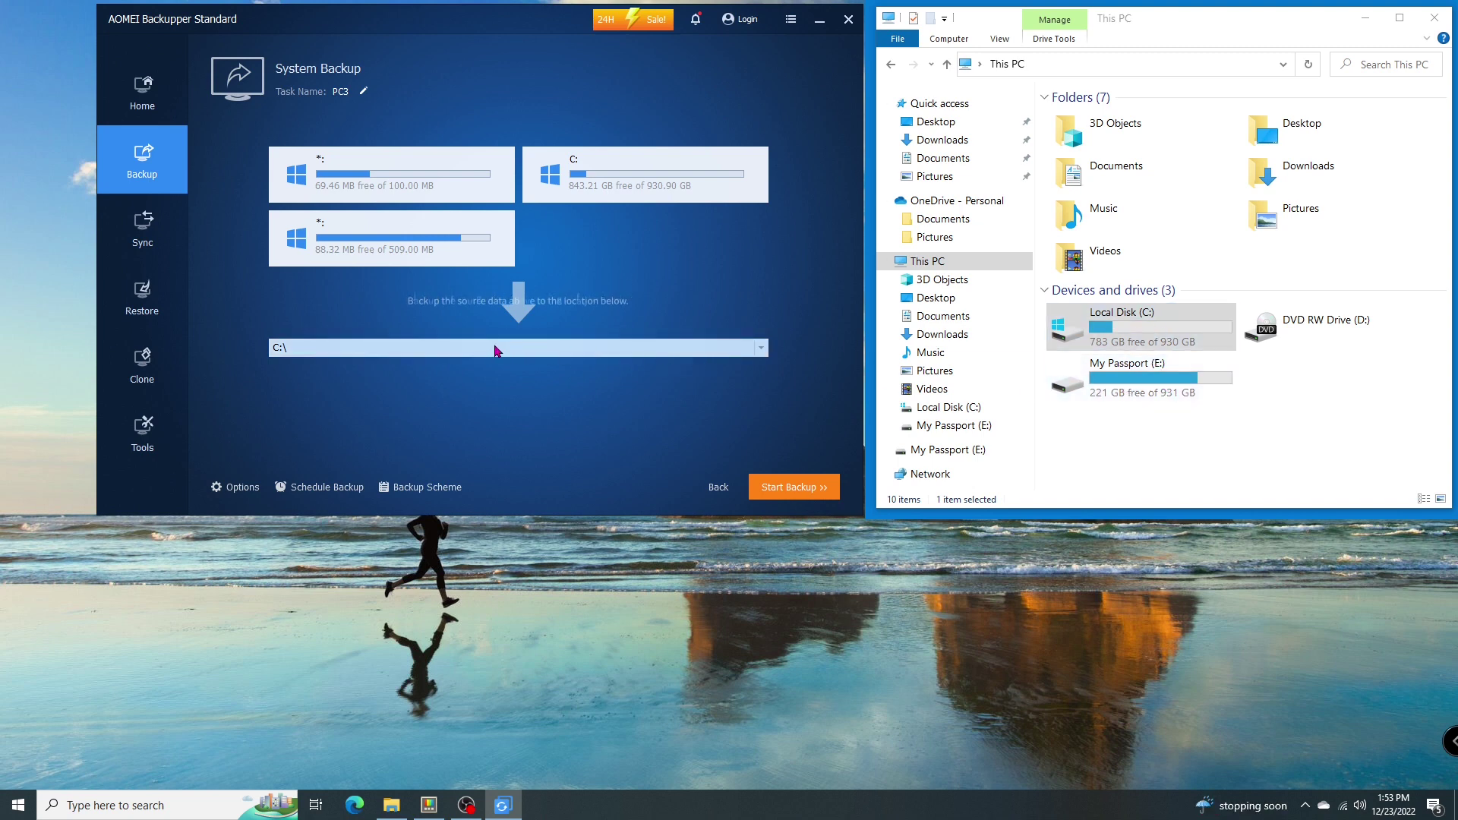
{"action": "left_click", "coordinate": [760, 350]}
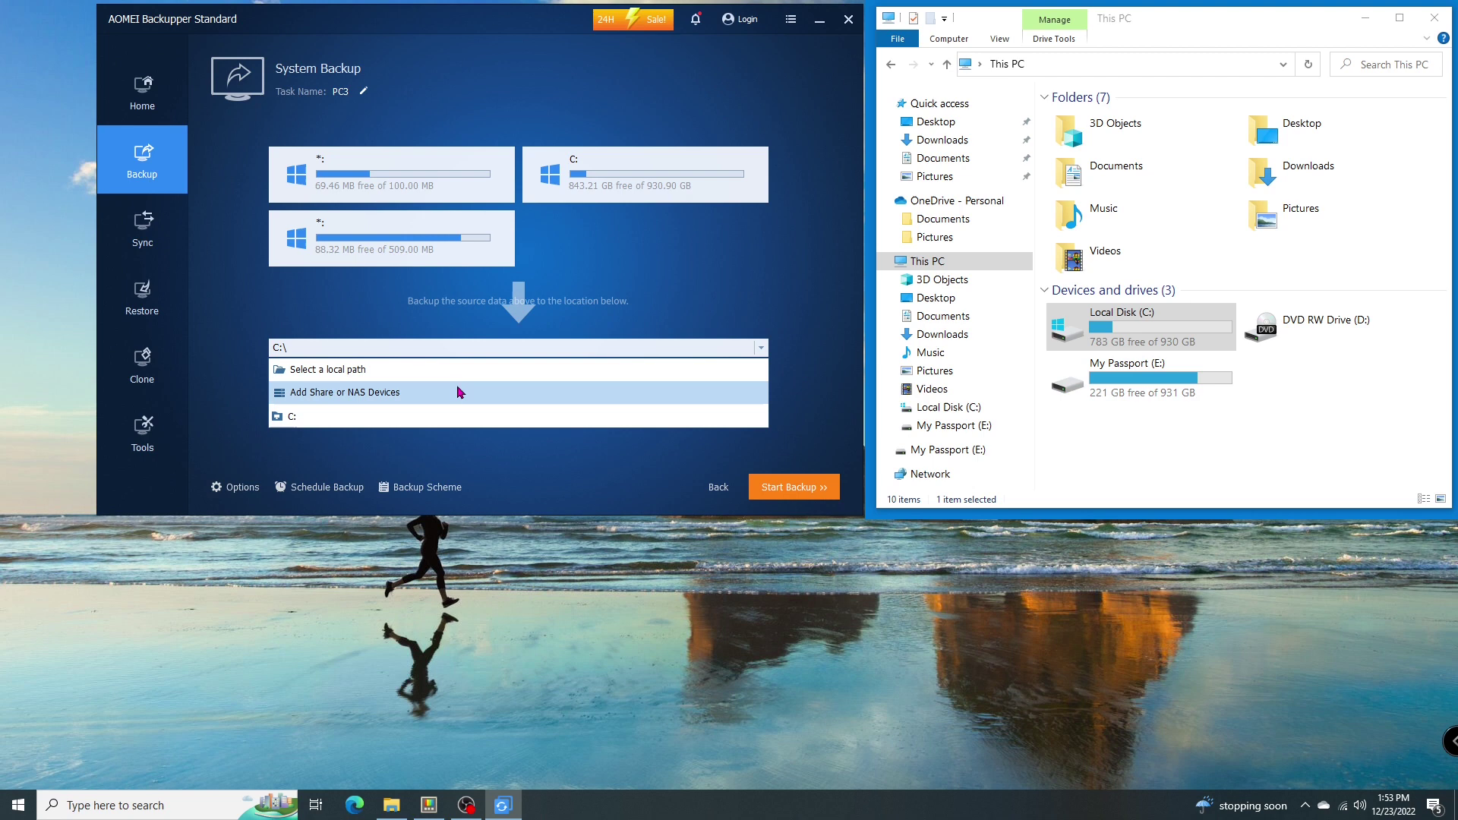
{"action": "left_click", "coordinate": [373, 372]}
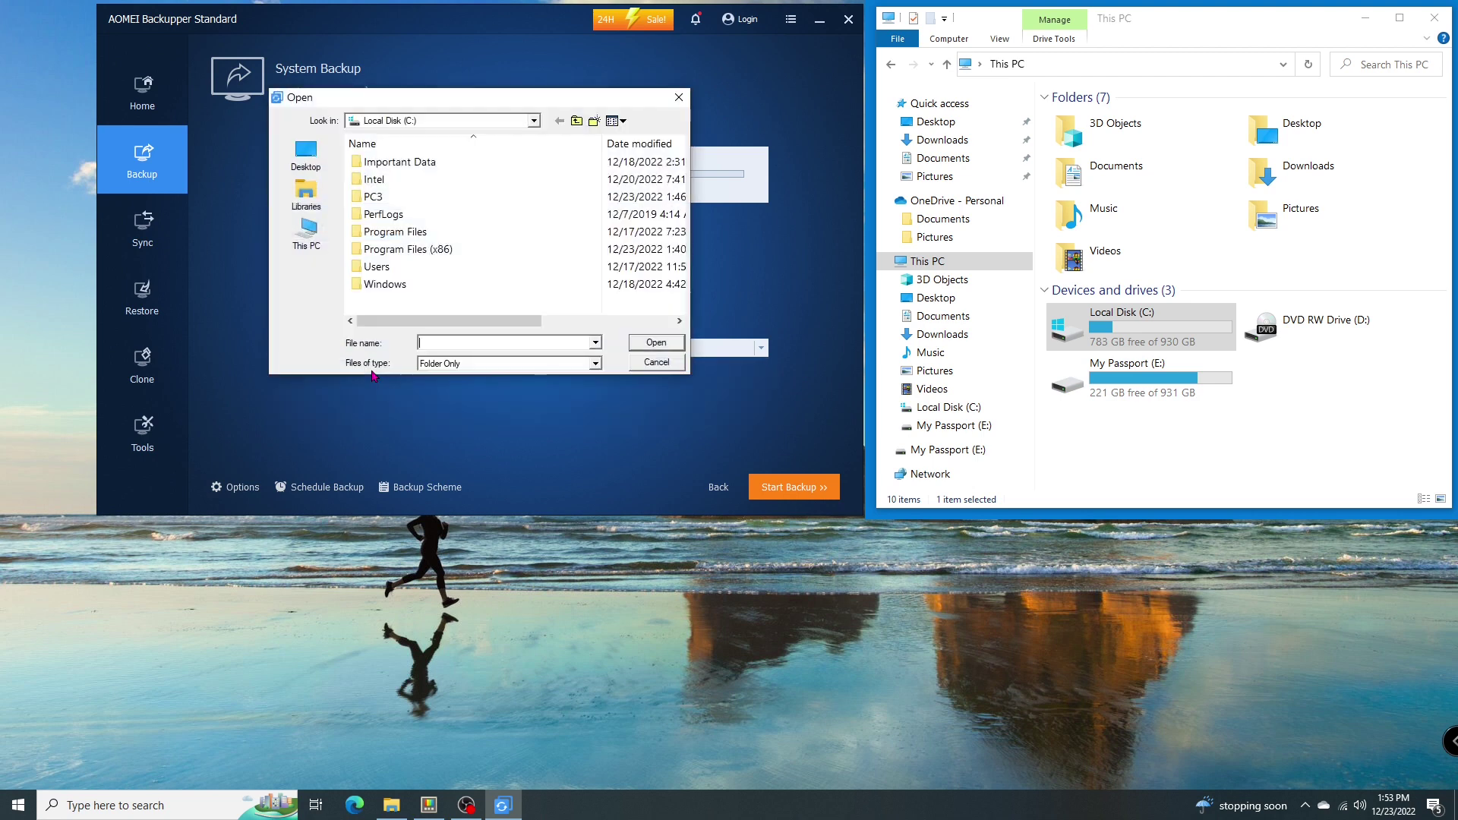
{"action": "left_click", "coordinate": [534, 120]}
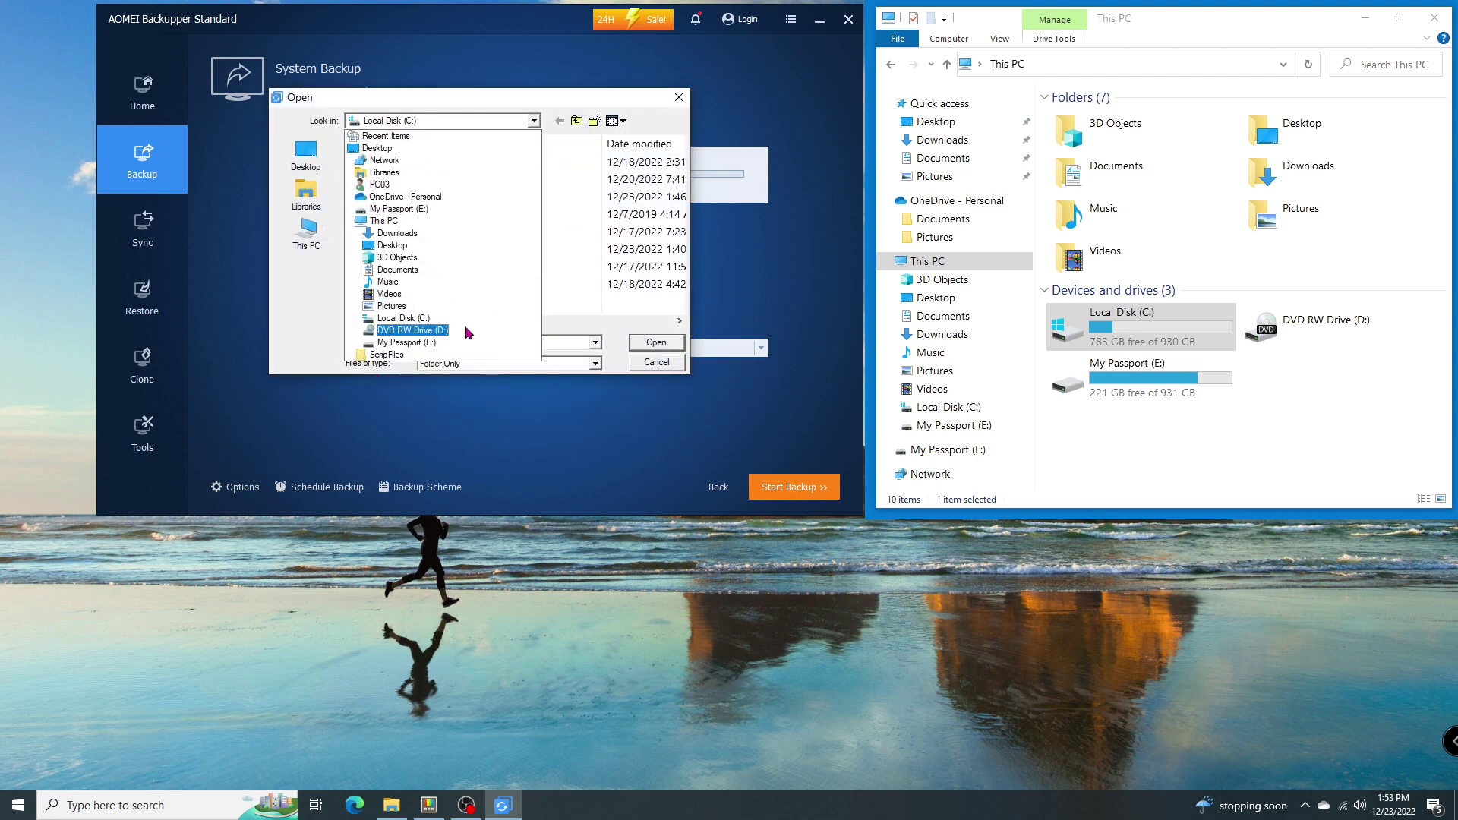
{"action": "left_click", "coordinate": [406, 342]}
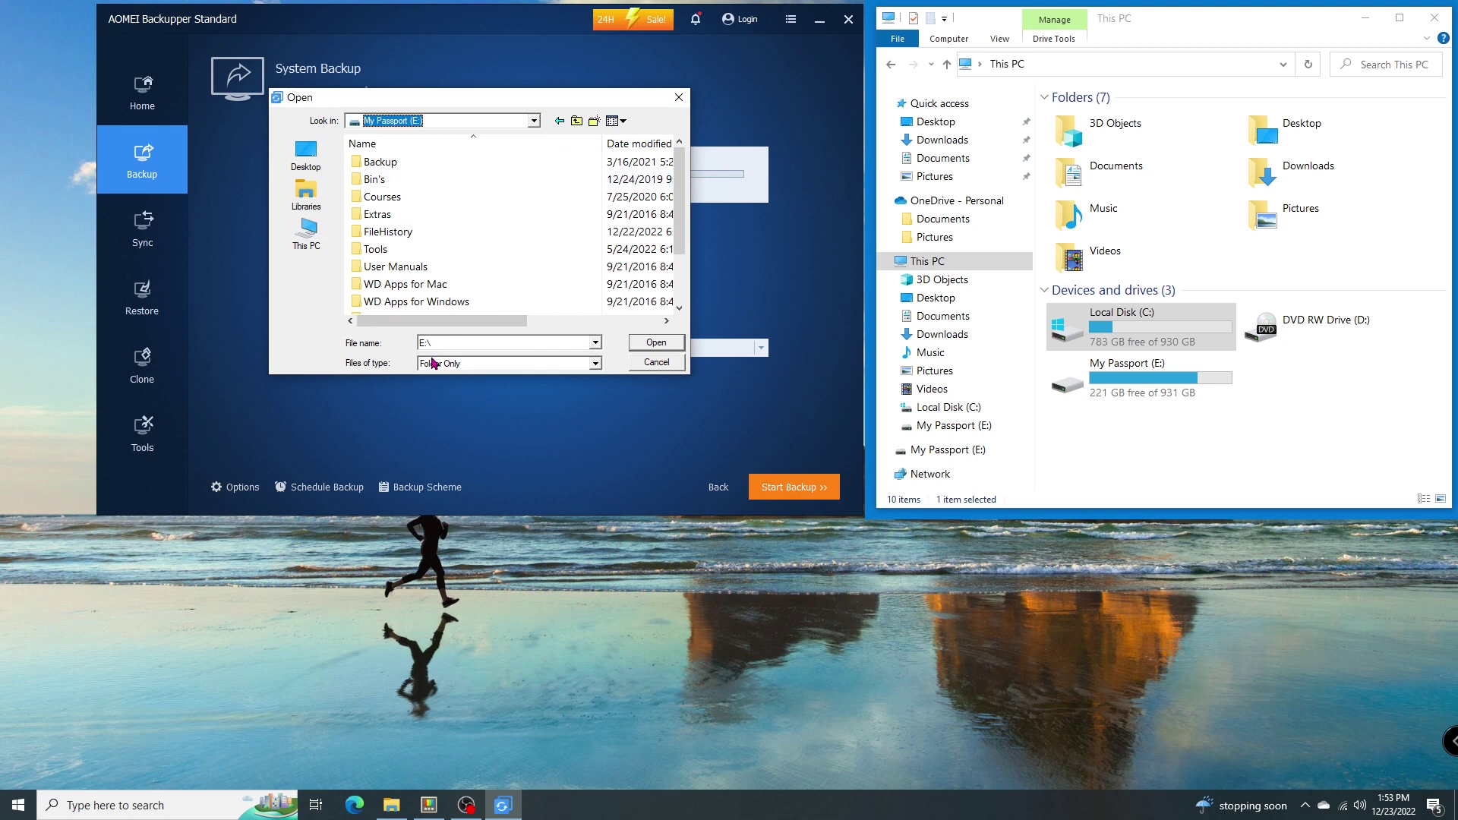
{"action": "left_click", "coordinate": [653, 344]}
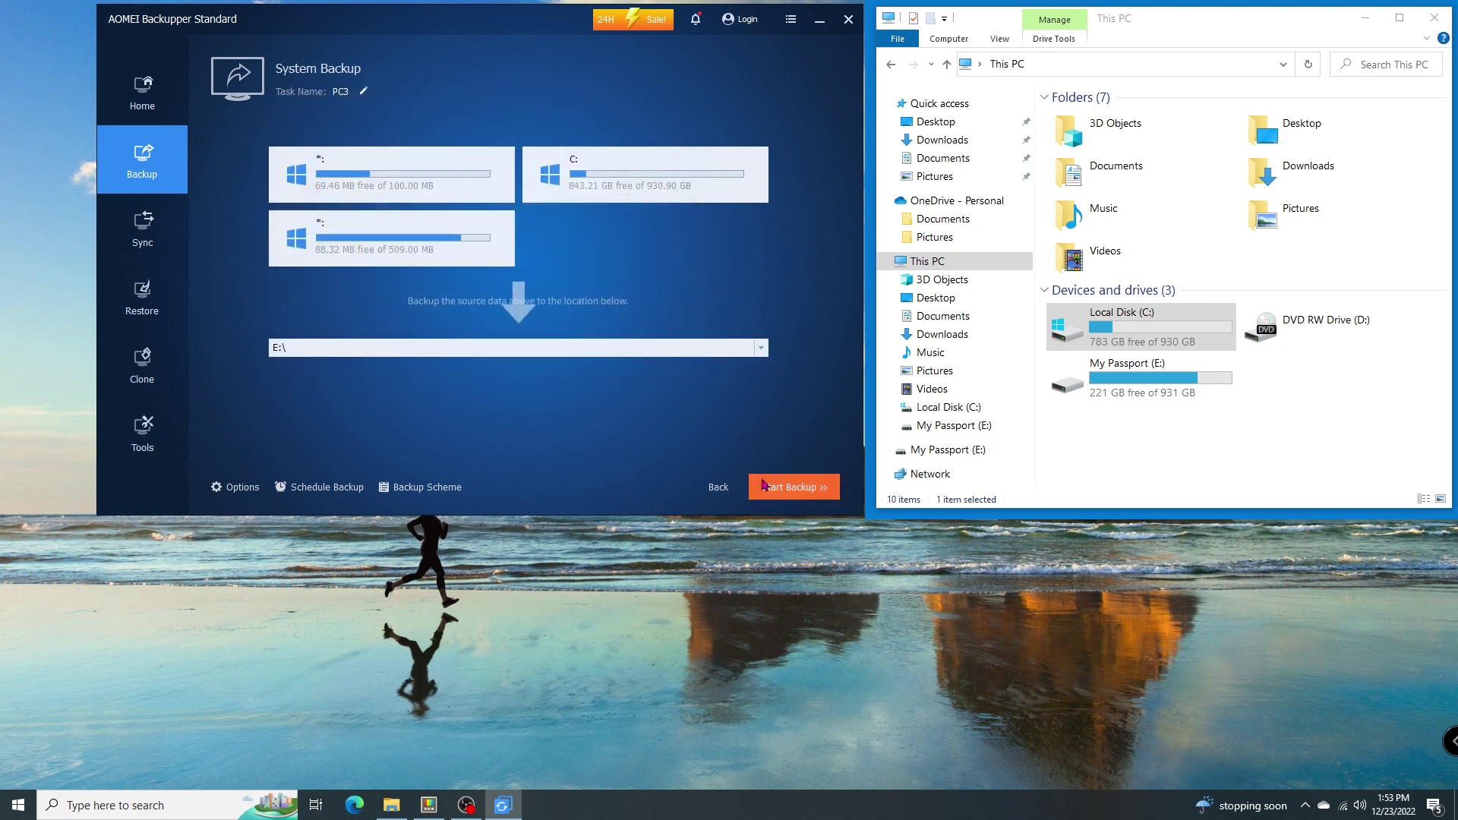
- Run the PC3 system backup and click Finish once it reaches 100%
{"action": "left_click", "coordinate": [818, 494]}
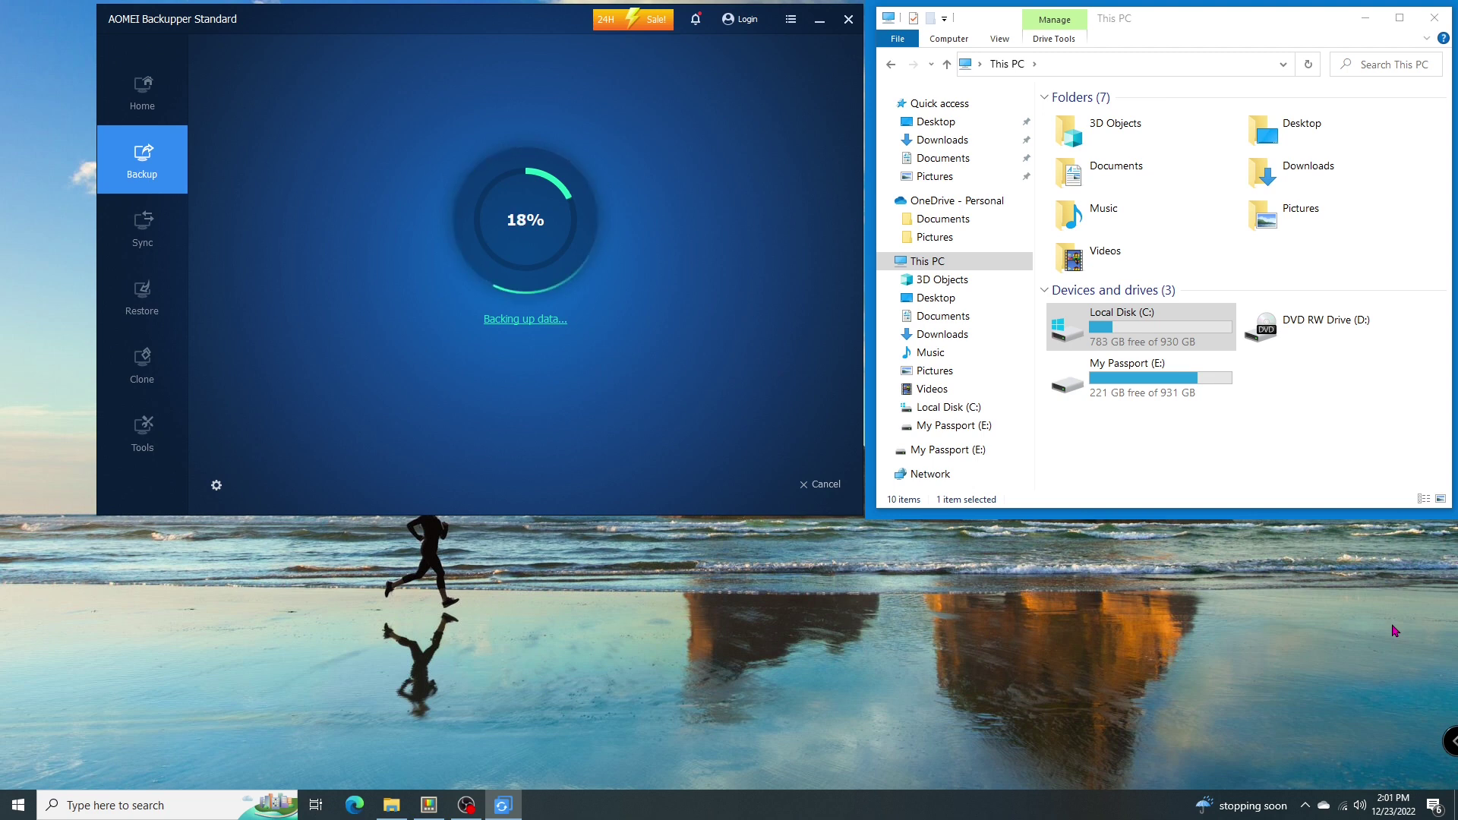
{"action": "left_click", "coordinate": [1306, 808]}
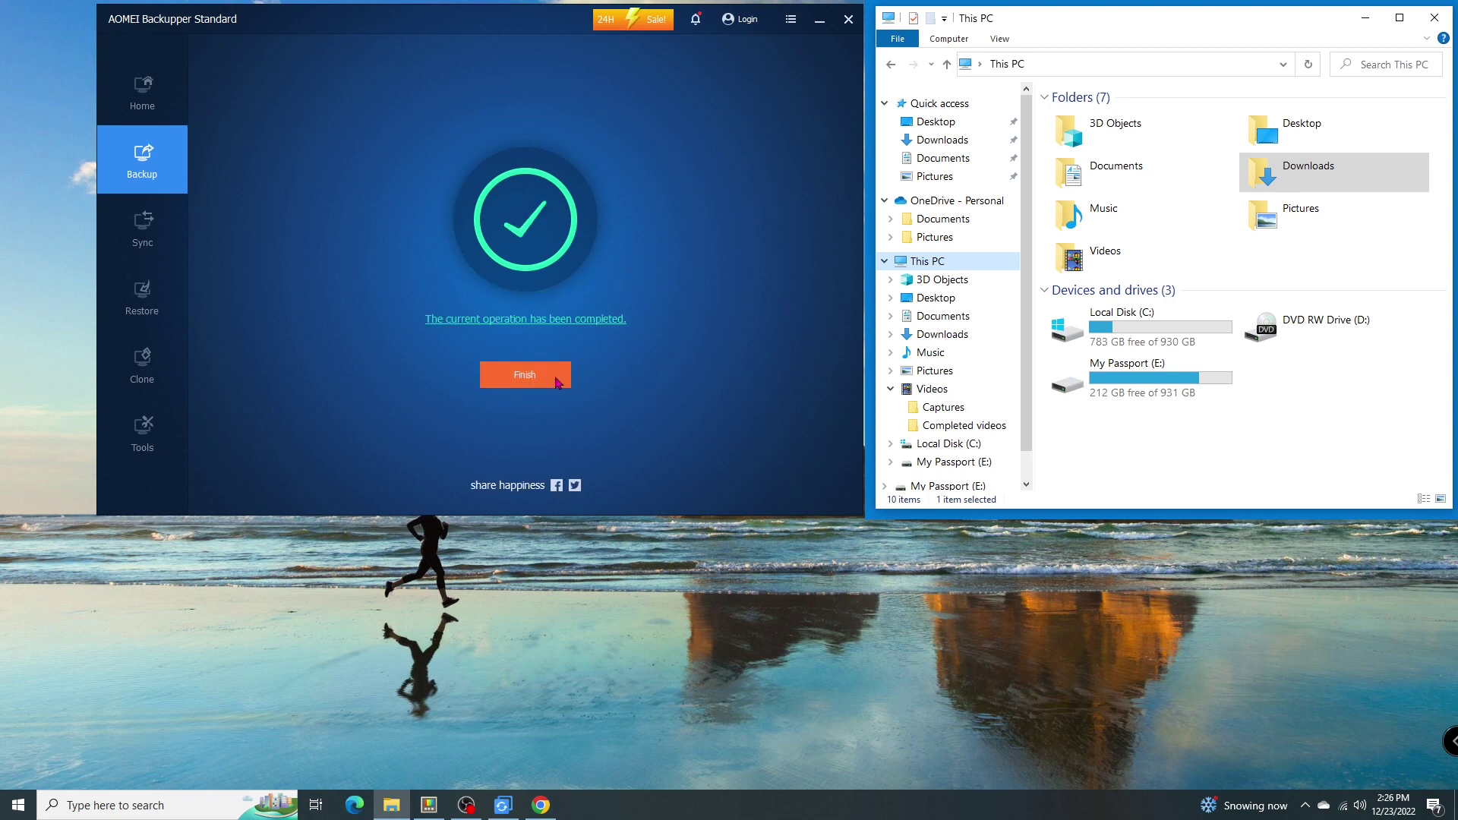
{"action": "left_click", "coordinate": [558, 383]}
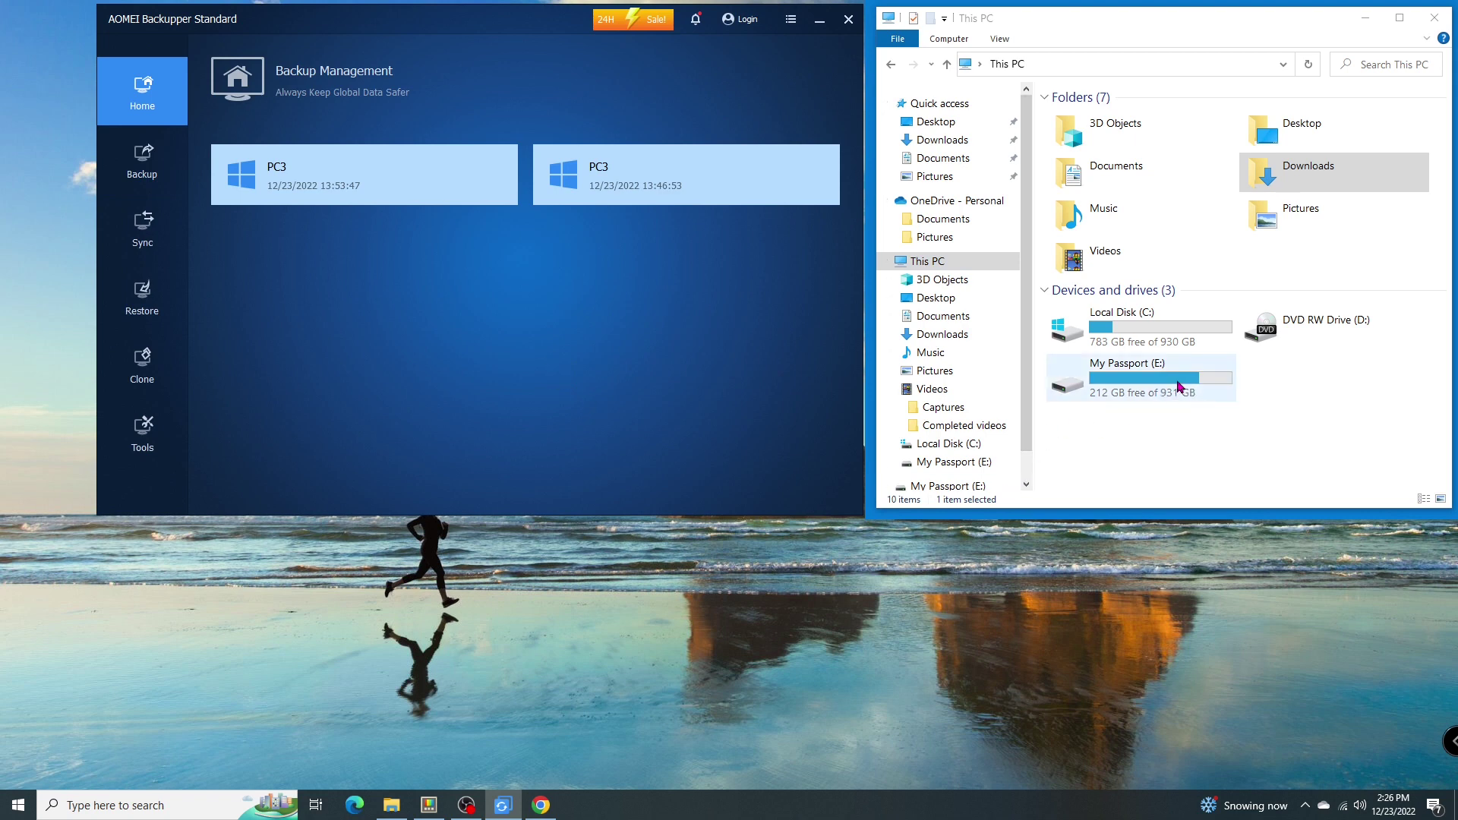
- Open E:\PC3 and widen the columns to show PC3.adi at 110,992,241 KB
{"action": "double_click", "coordinate": [1181, 387]}
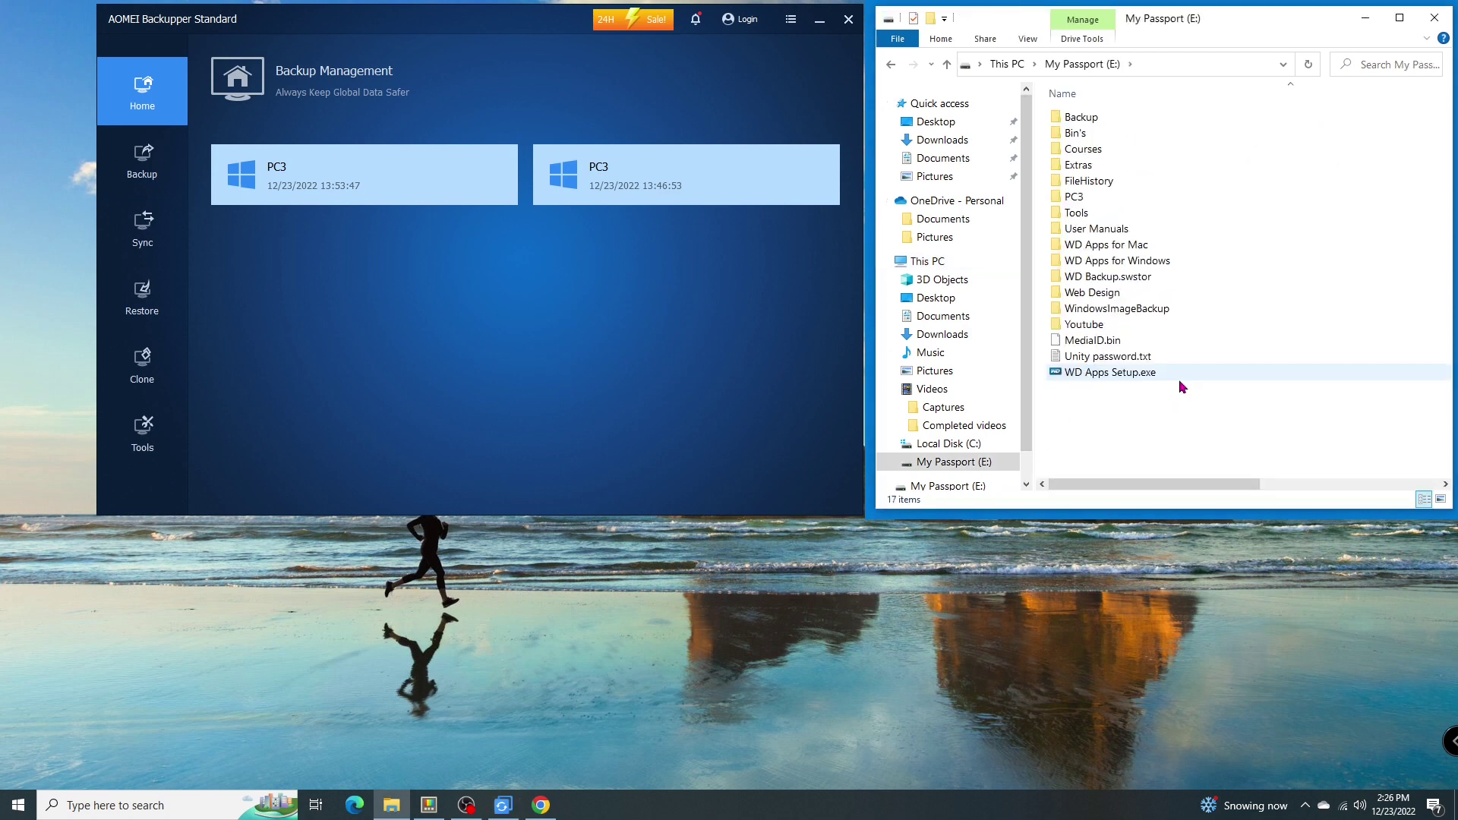
{"action": "double_click", "coordinate": [1095, 200]}
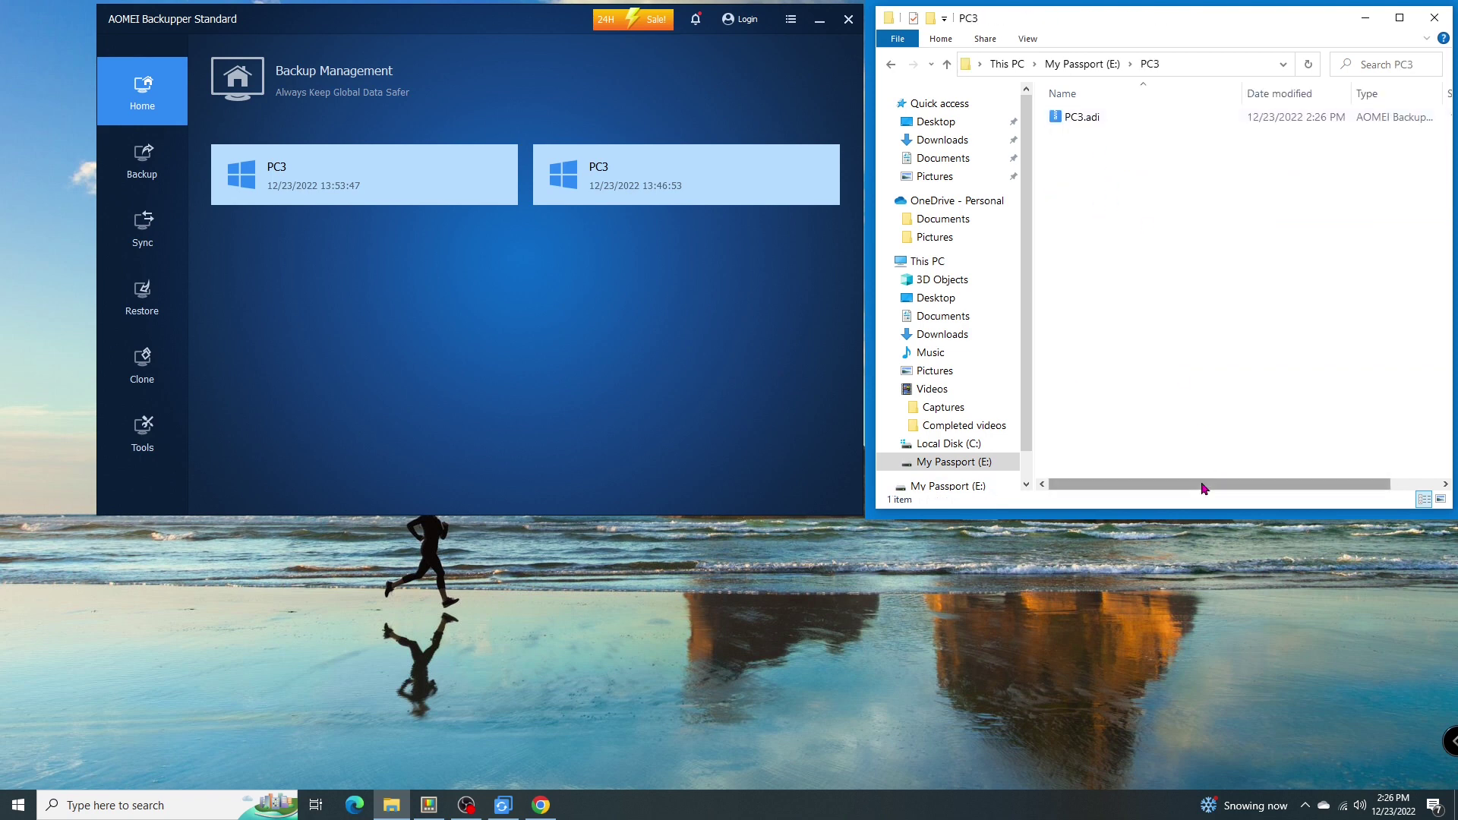
{"action": "left_click_drag", "start_coordinate": [1203, 487], "coordinate": [1263, 486]}
{"action": "mouse_move", "coordinate": [1181, 95]}
{"action": "left_mouse_down"}
{"action": "mouse_move", "coordinate": [1114, 94]}
{"action": "mouse_move", "coordinate": [1155, 95]}
{"action": "left_mouse_up"}
{"action": "left_click_drag", "start_coordinate": [1418, 95], "coordinate": [1446, 95]}
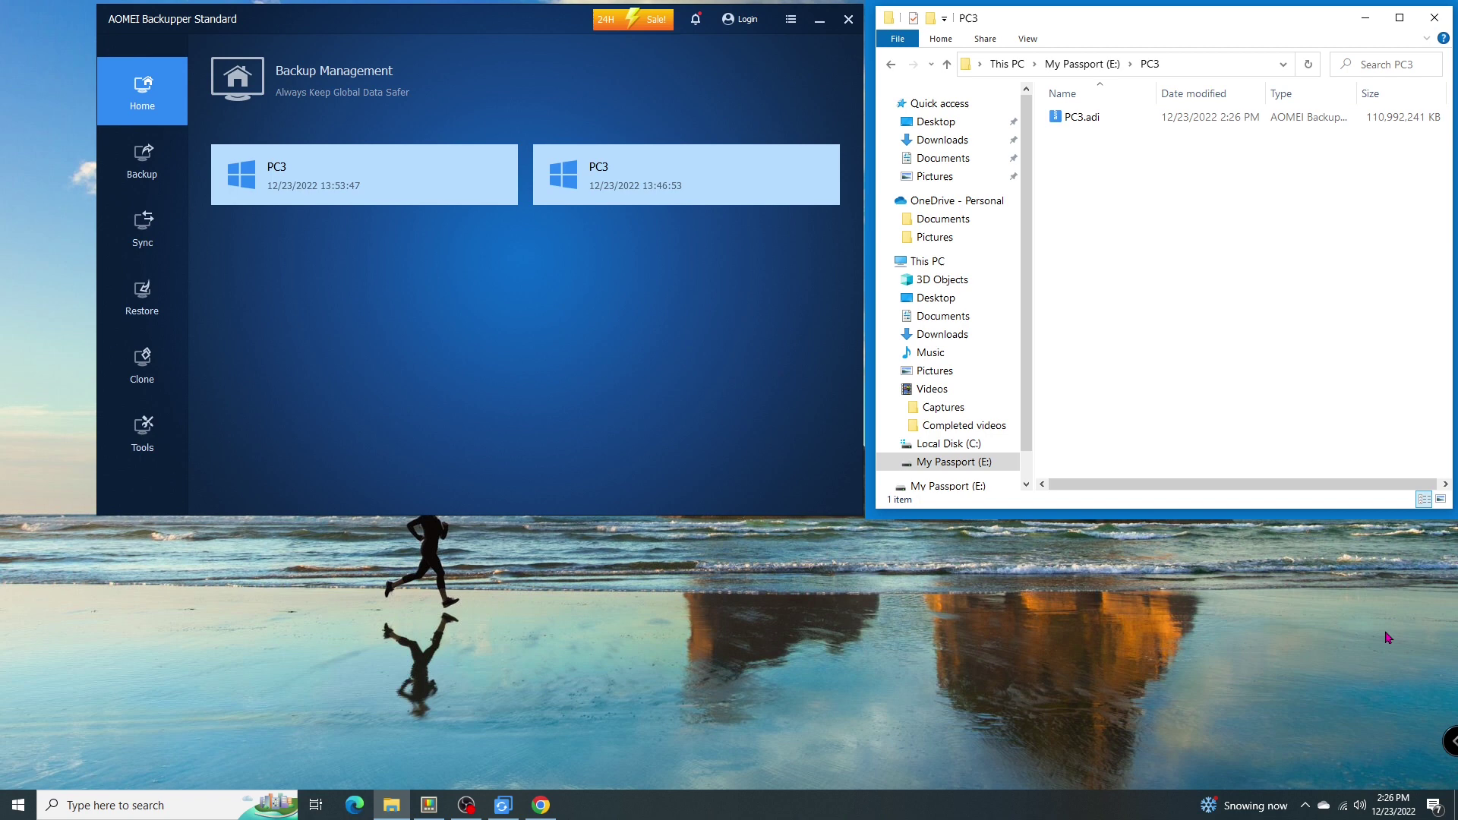
{"action": "left_click", "coordinate": [1306, 805]}
{"action": "right_click", "coordinate": [1321, 745]}
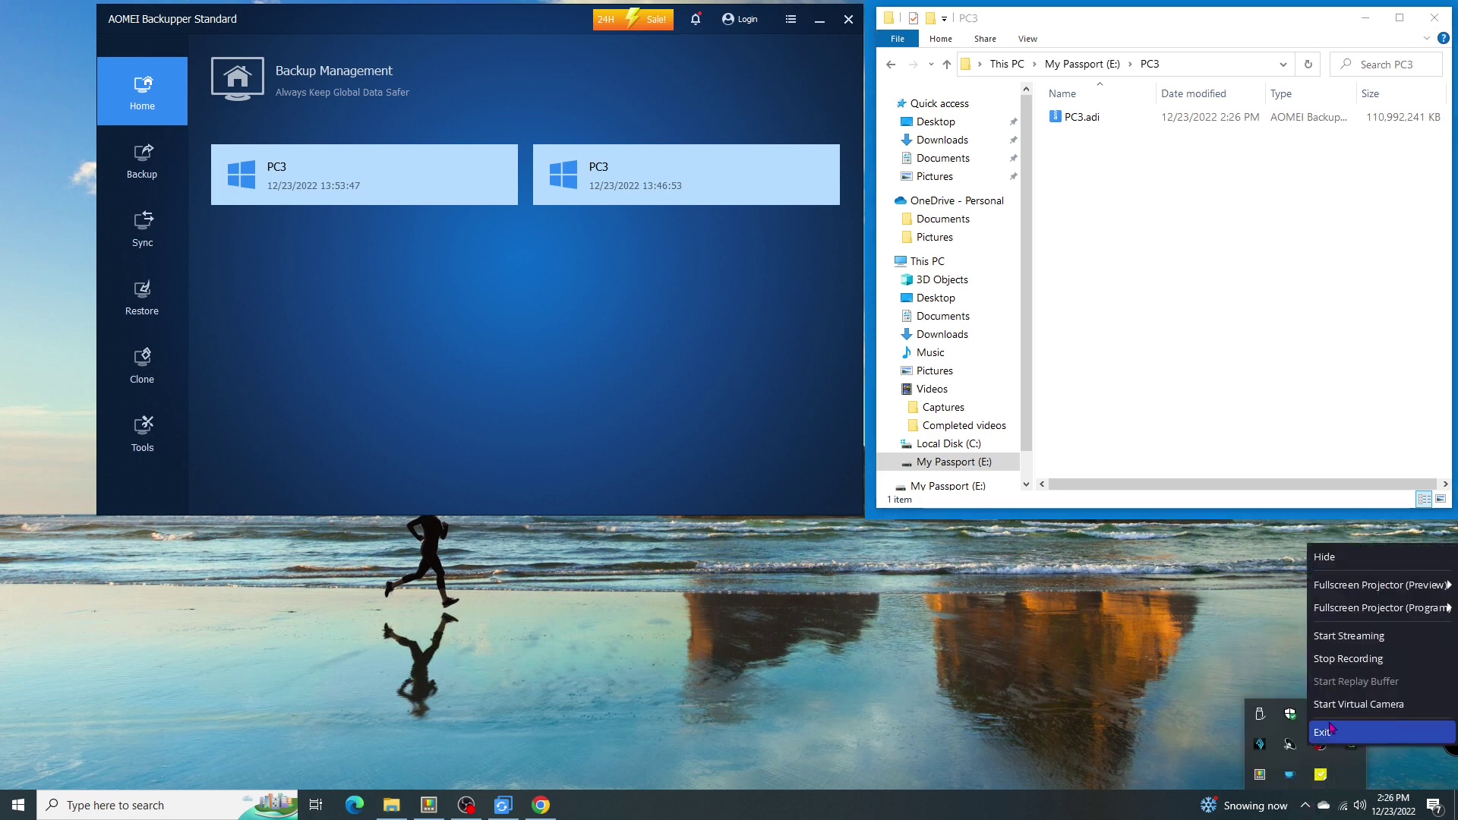
- Bring up AOMEI Backupper's Tools page with its bootable media tool
{"action": "left_click", "coordinate": [1348, 659]}
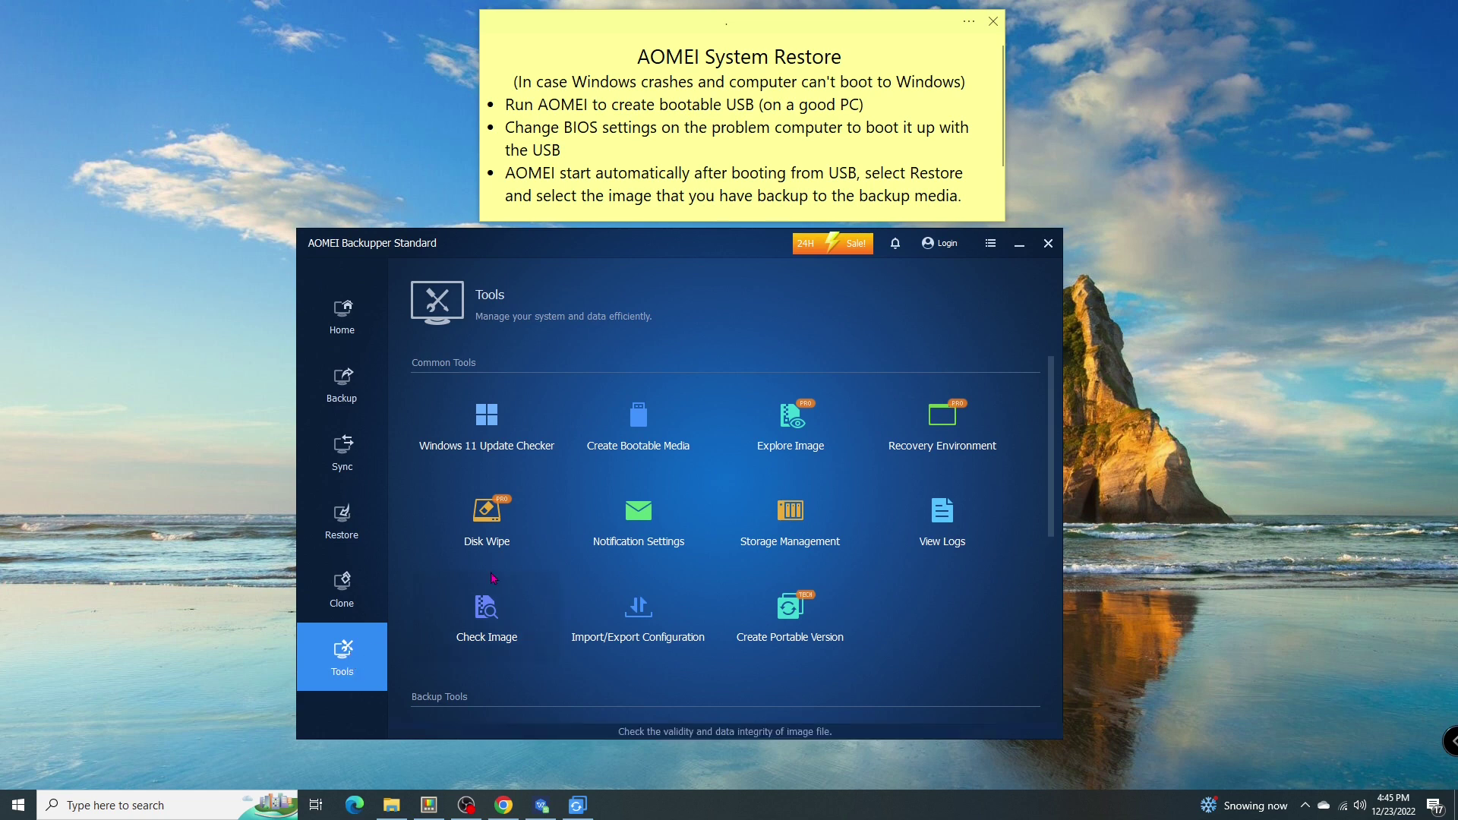
- Choose Windows PE bootable media written to the SRT USB (E:) device
{"action": "left_click", "coordinate": [658, 454]}
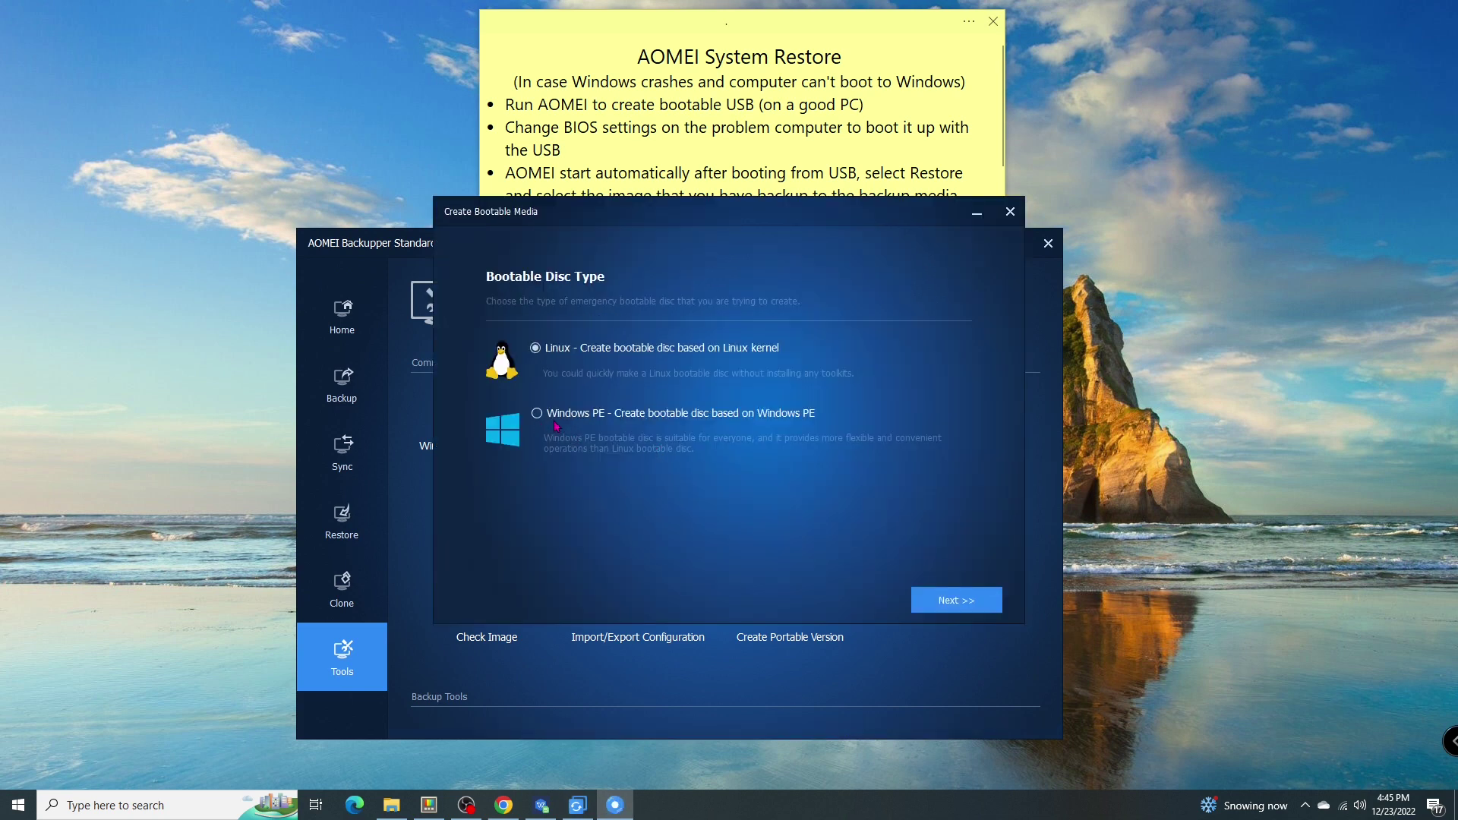
{"action": "left_click", "coordinate": [537, 414]}
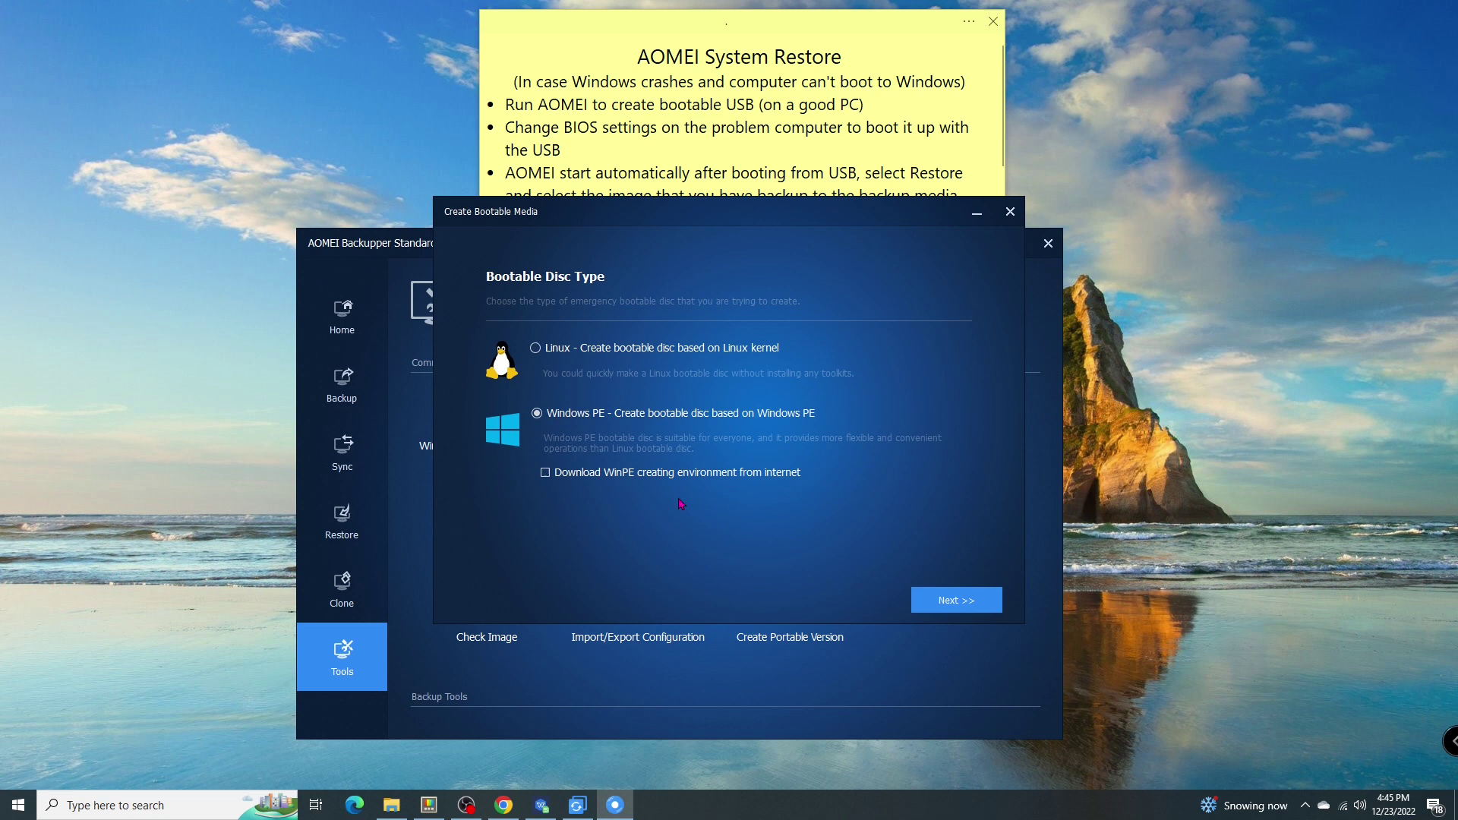
{"action": "left_click", "coordinate": [978, 602]}
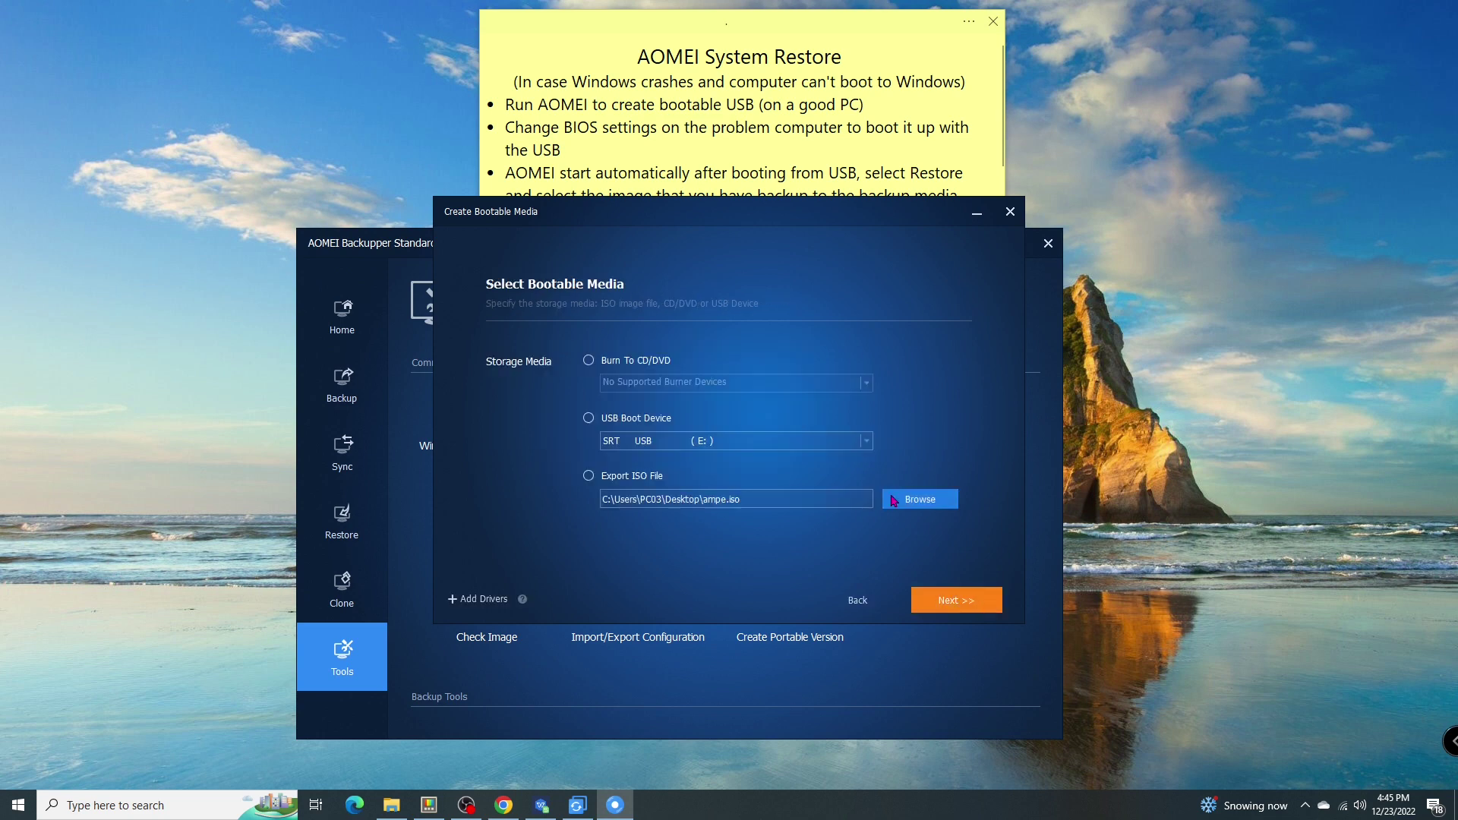
{"action": "left_click", "coordinate": [590, 419]}
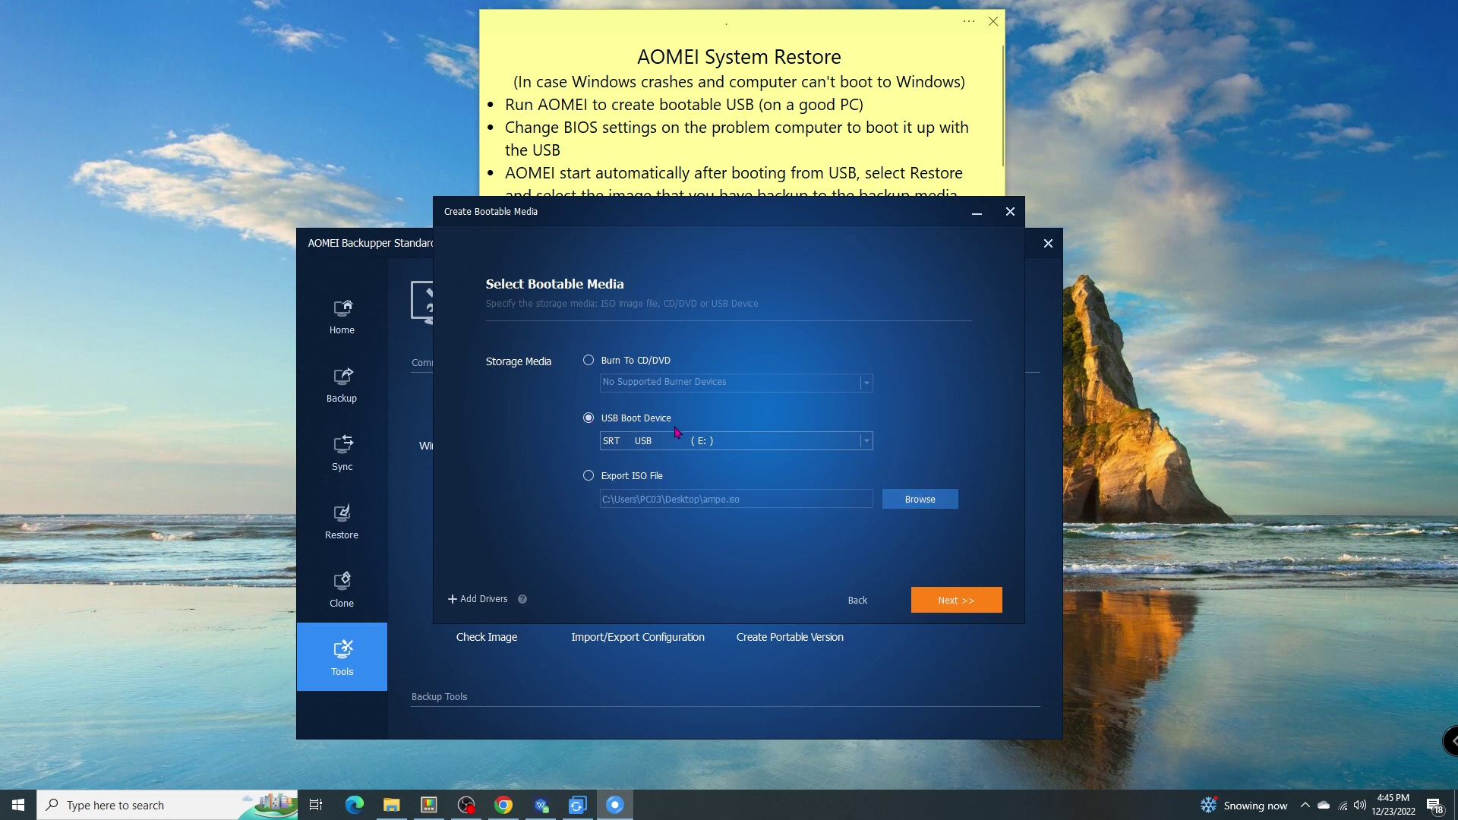
{"action": "left_click", "coordinate": [867, 445]}
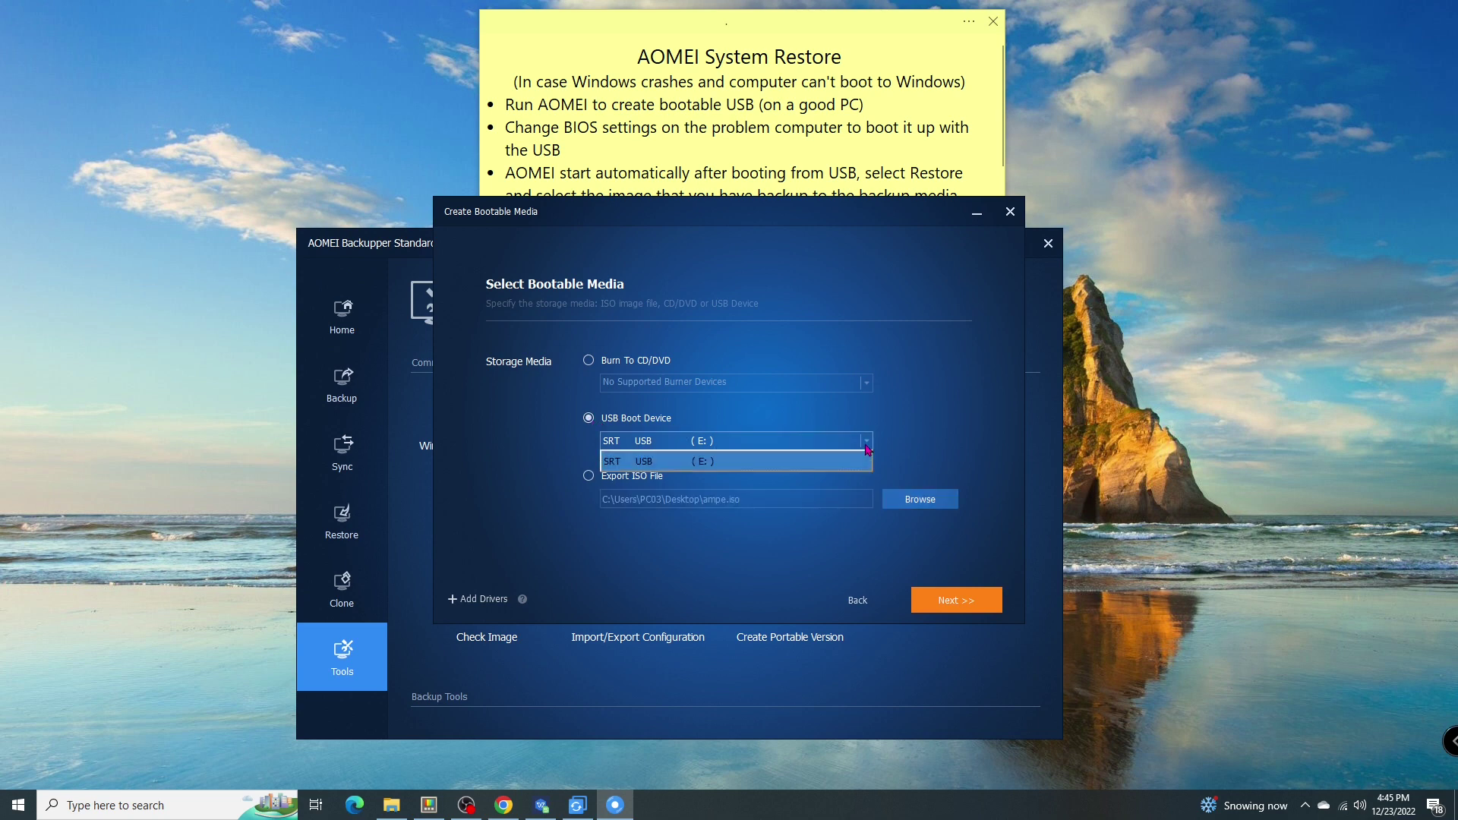
{"action": "left_click", "coordinate": [718, 463]}
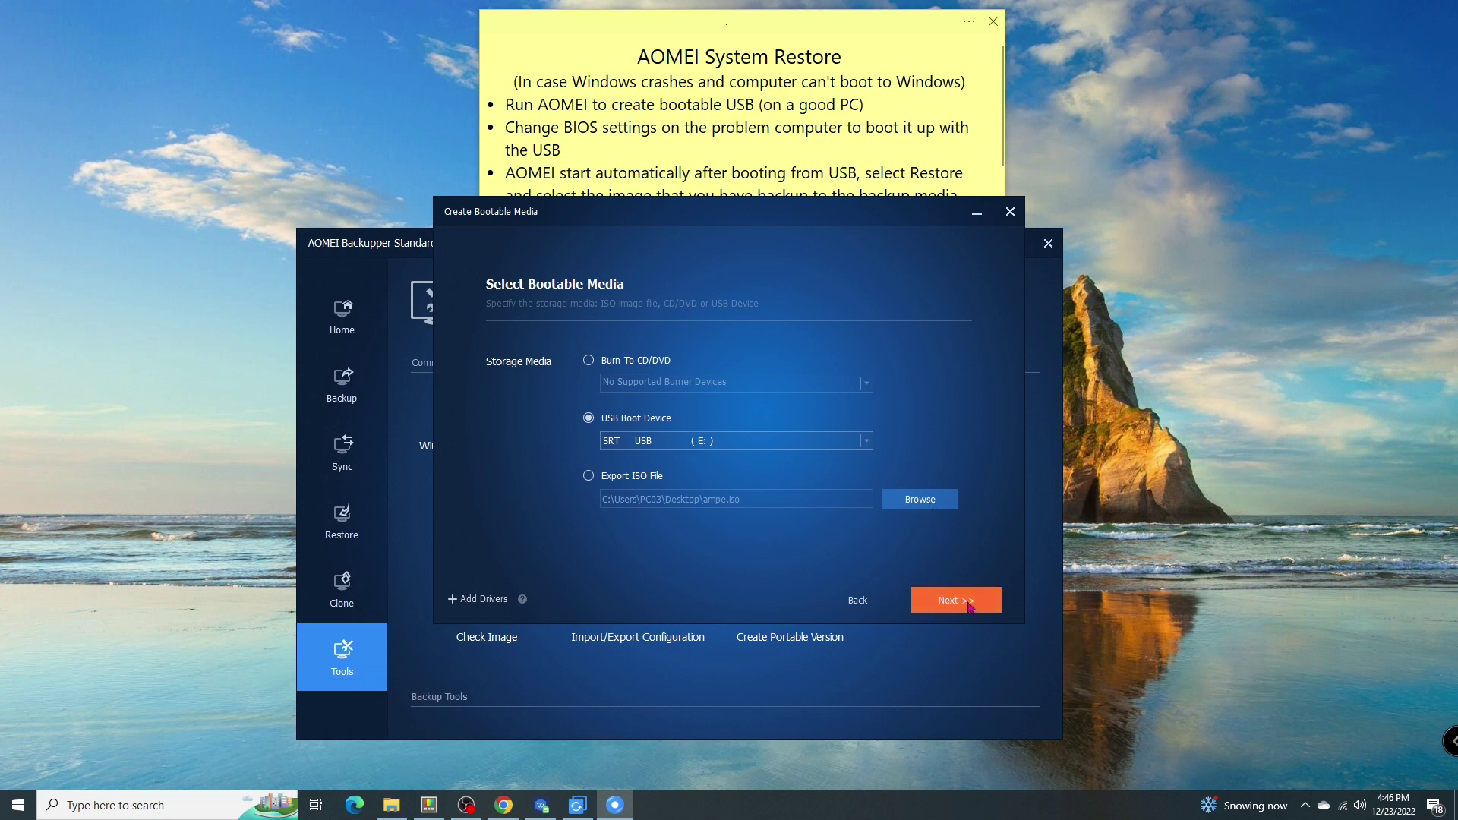
- Build the bootable USB, confirming the format and detected network drivers, then finish
{"action": "left_click", "coordinate": [943, 596]}
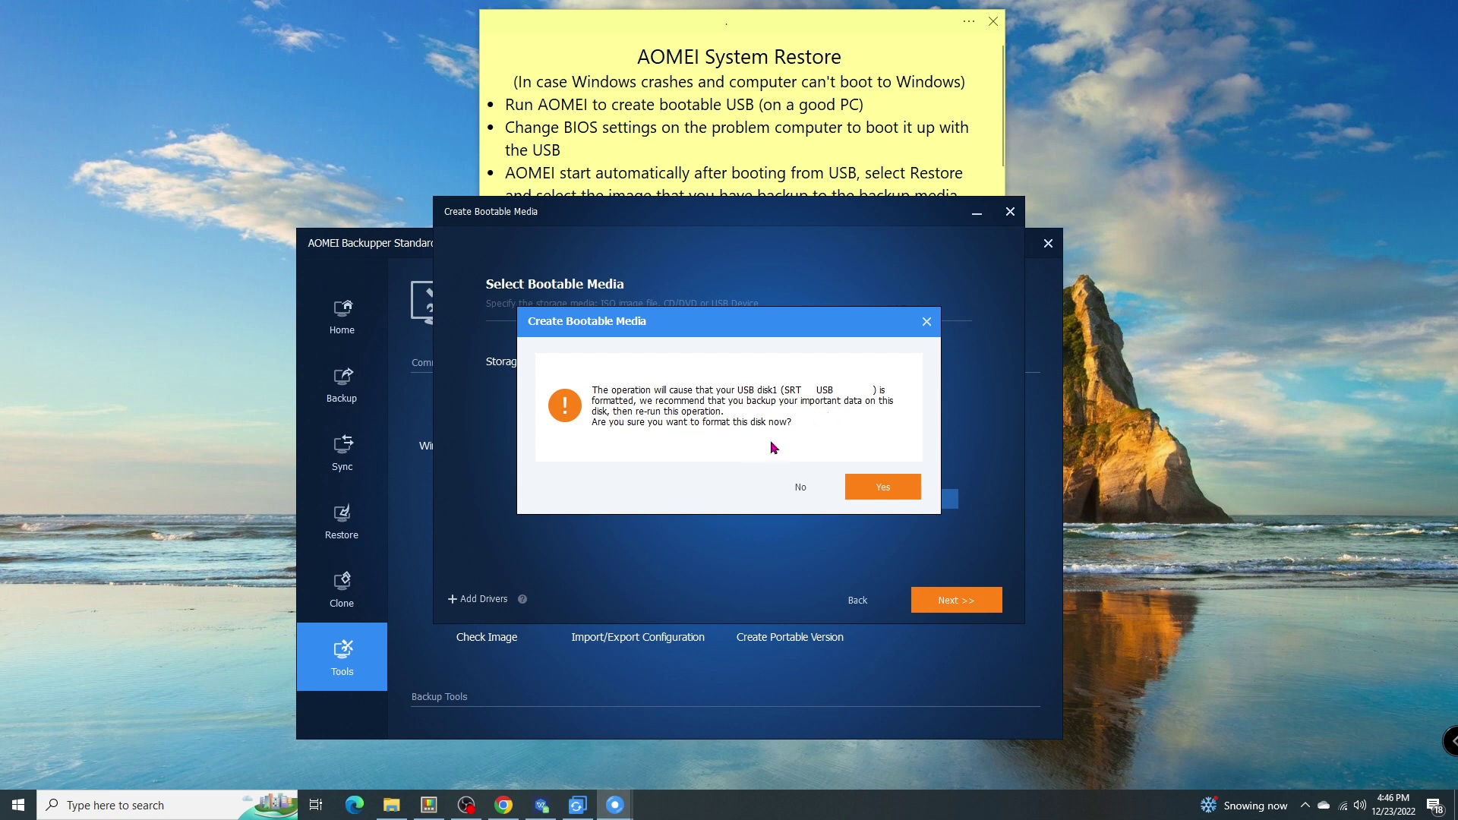
{"action": "left_click", "coordinate": [881, 487]}
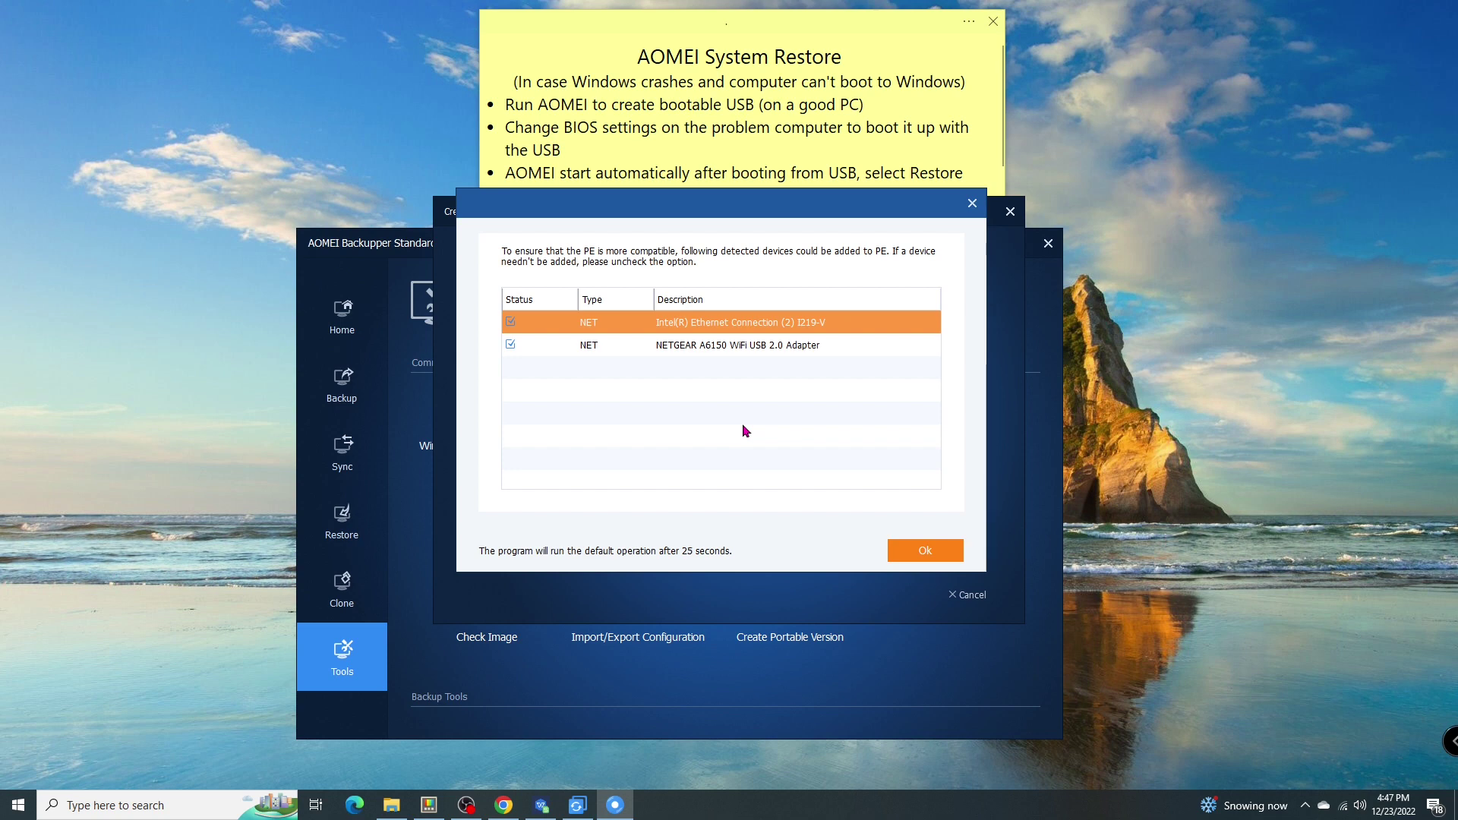
{"action": "key", "text": "Return"}
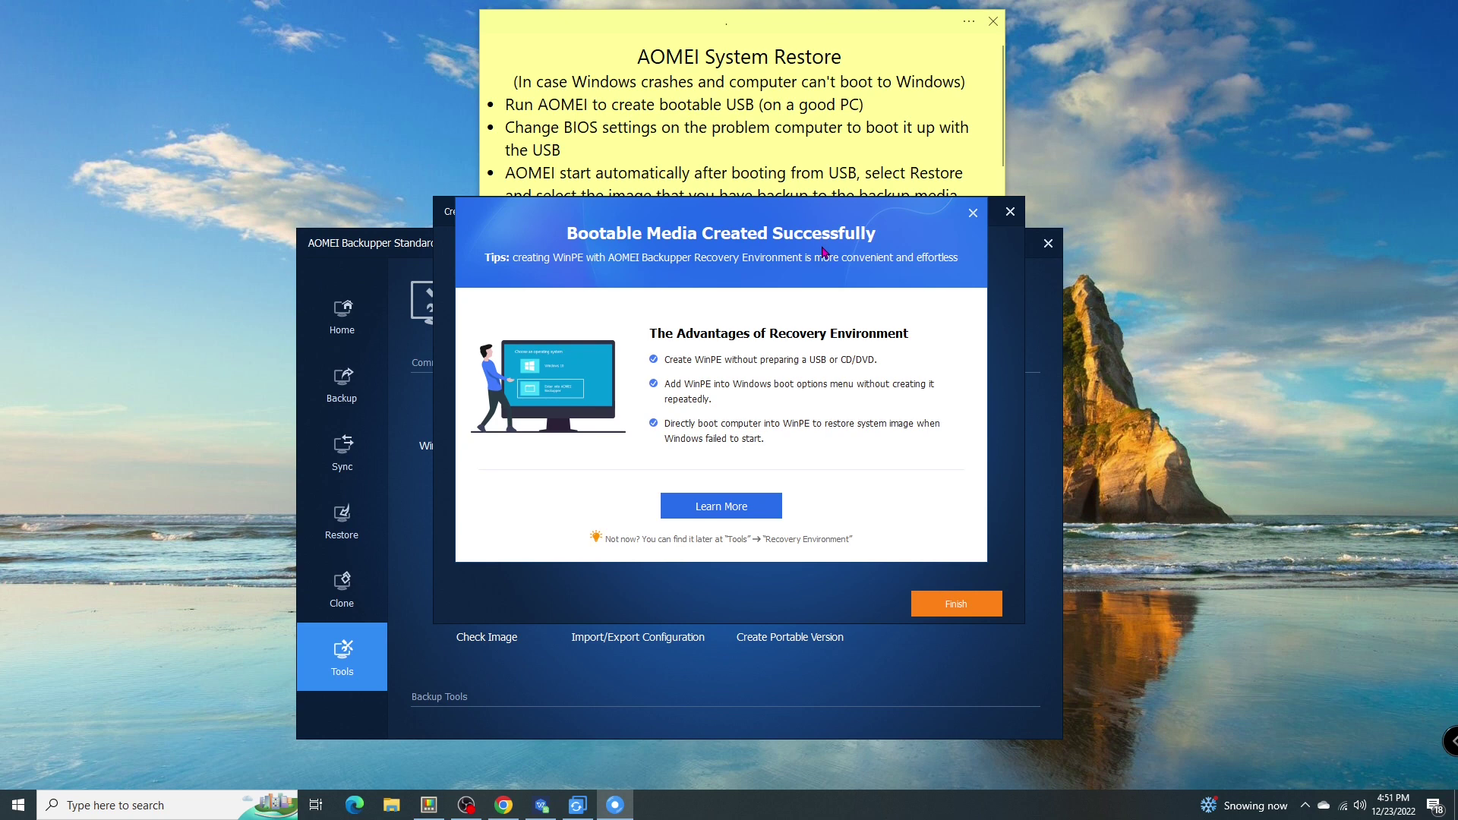
{"action": "left_click", "coordinate": [973, 610]}
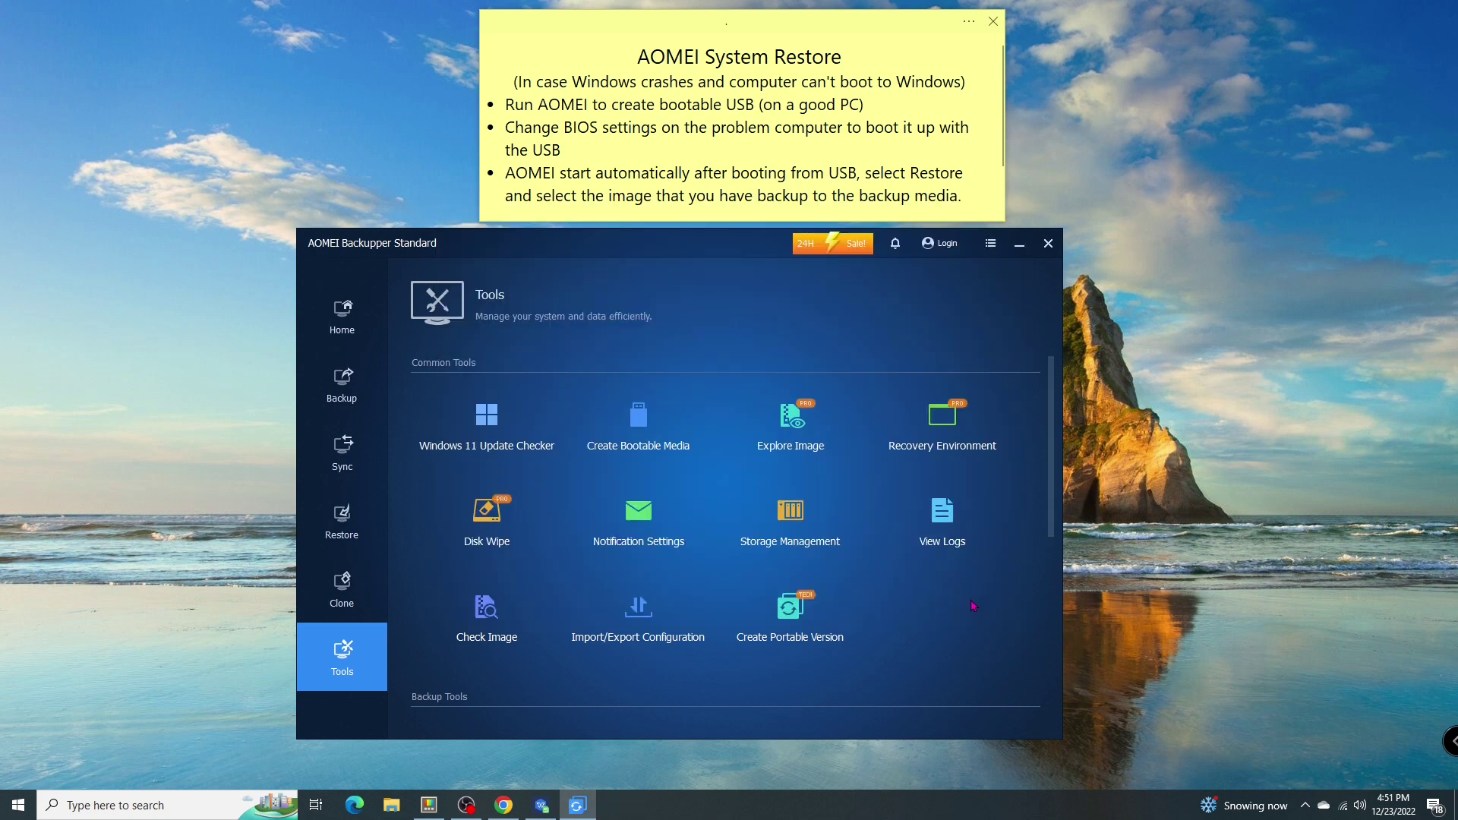
- Inspect the boot files on USB Drive (F:) in File Explorer, then minimize the window
{"action": "left_click", "coordinate": [391, 805]}
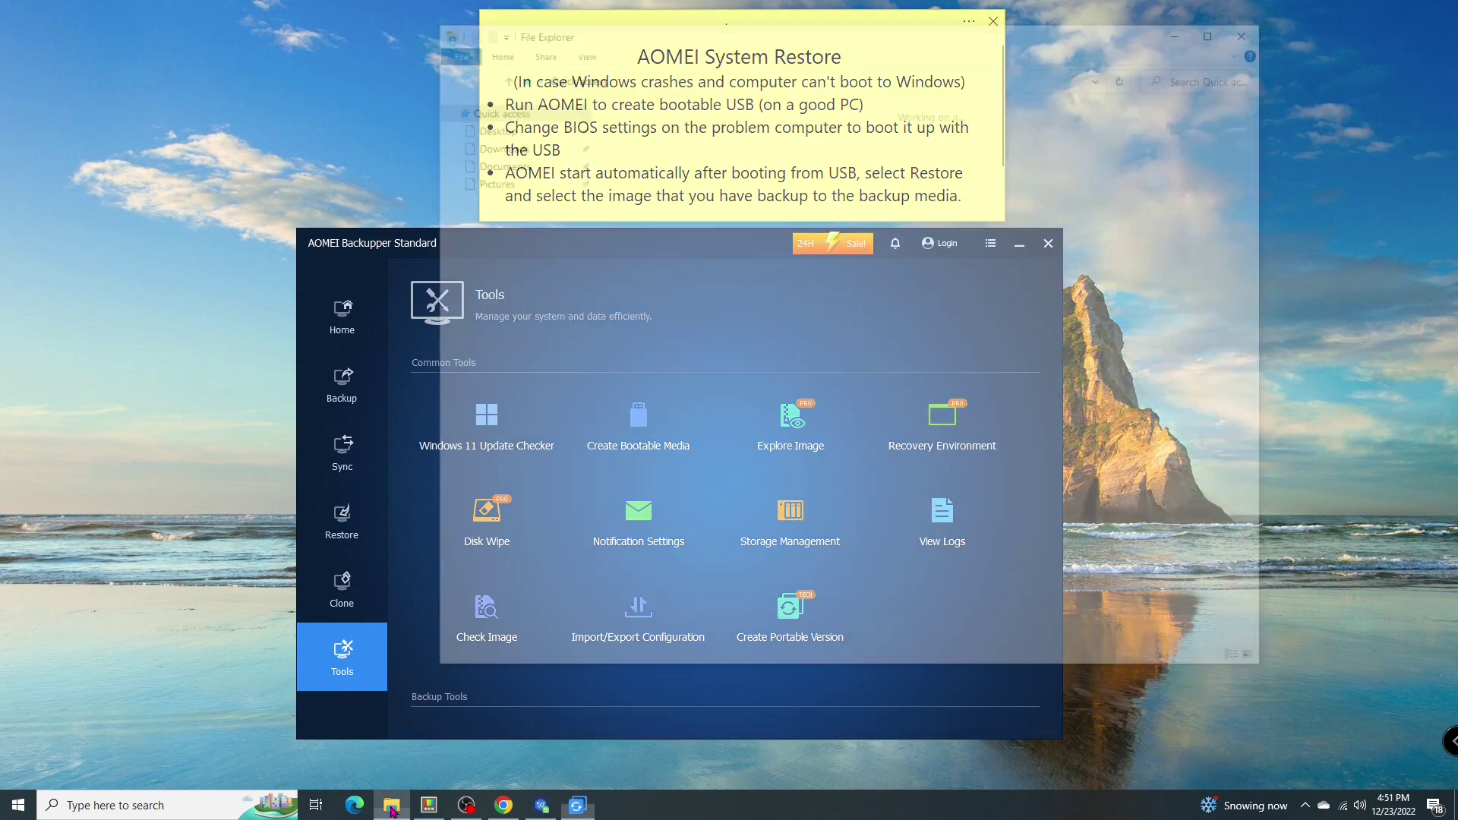
{"action": "left_click", "coordinate": [501, 434]}
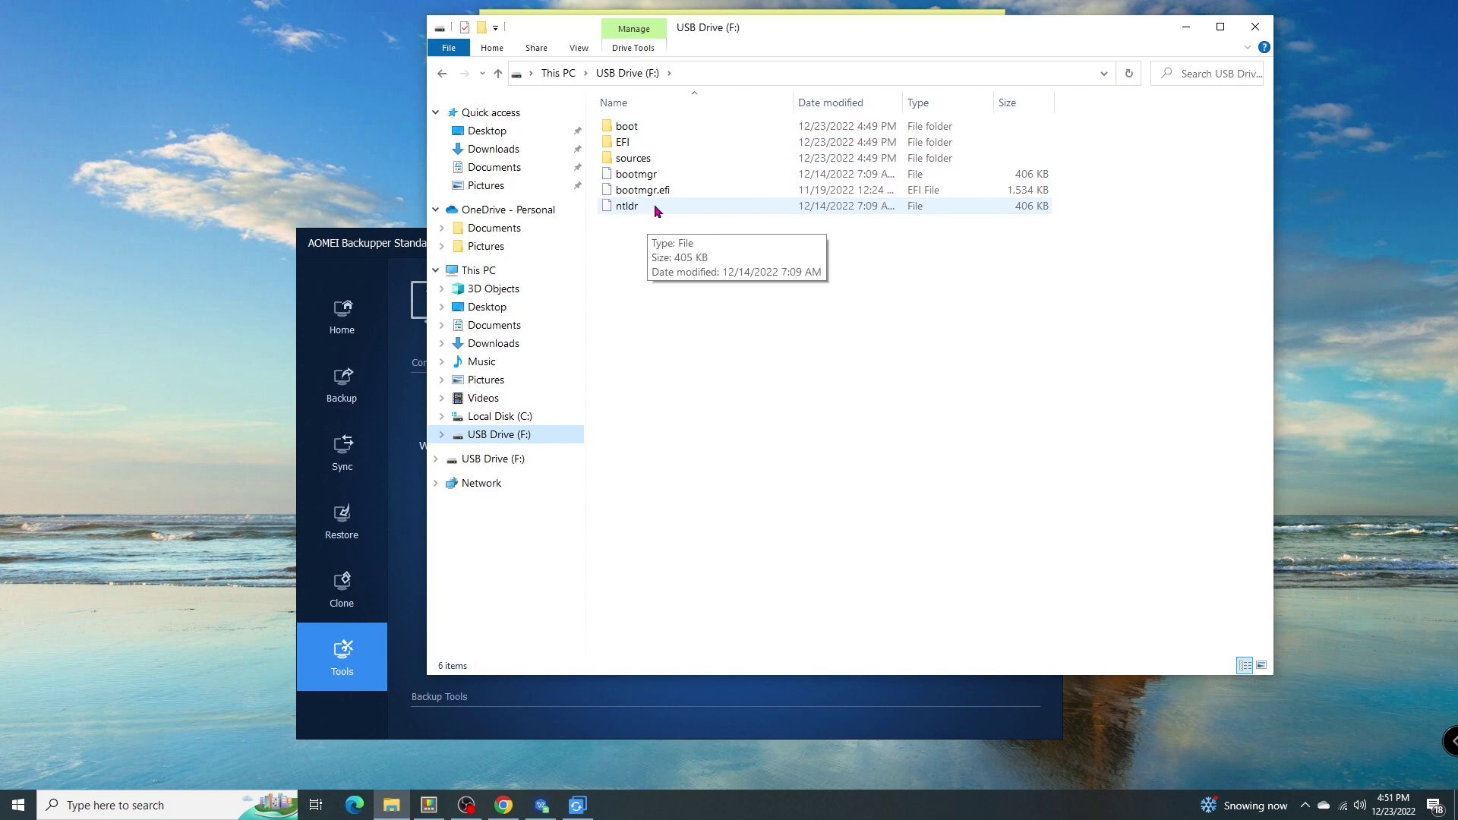
{"action": "left_click_drag", "start_coordinate": [802, 30], "coordinate": [1109, 268]}
{"action": "left_click", "coordinate": [505, 130]}
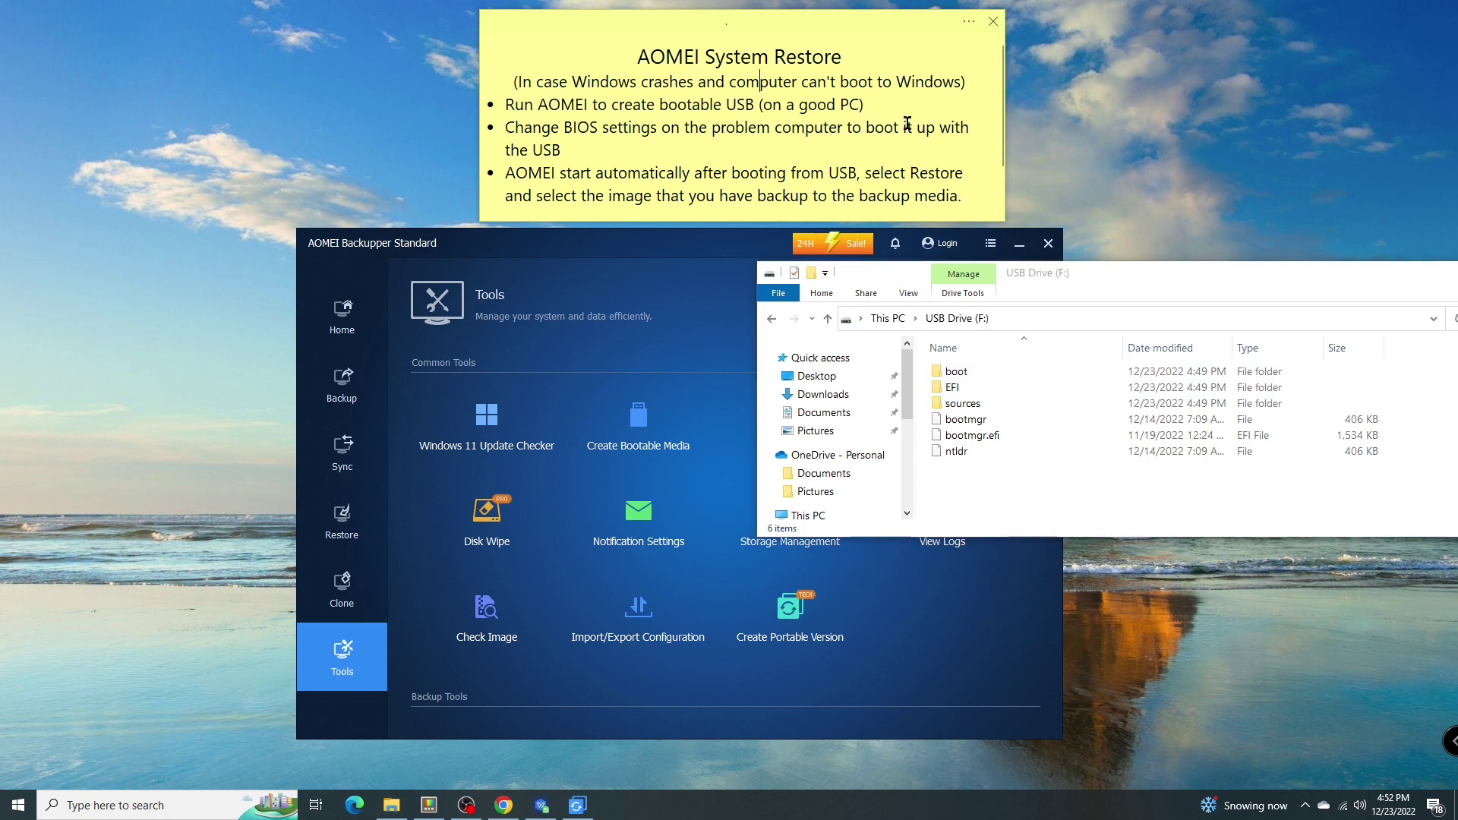
{"action": "left_click_drag", "start_coordinate": [1237, 280], "coordinate": [995, 274]}
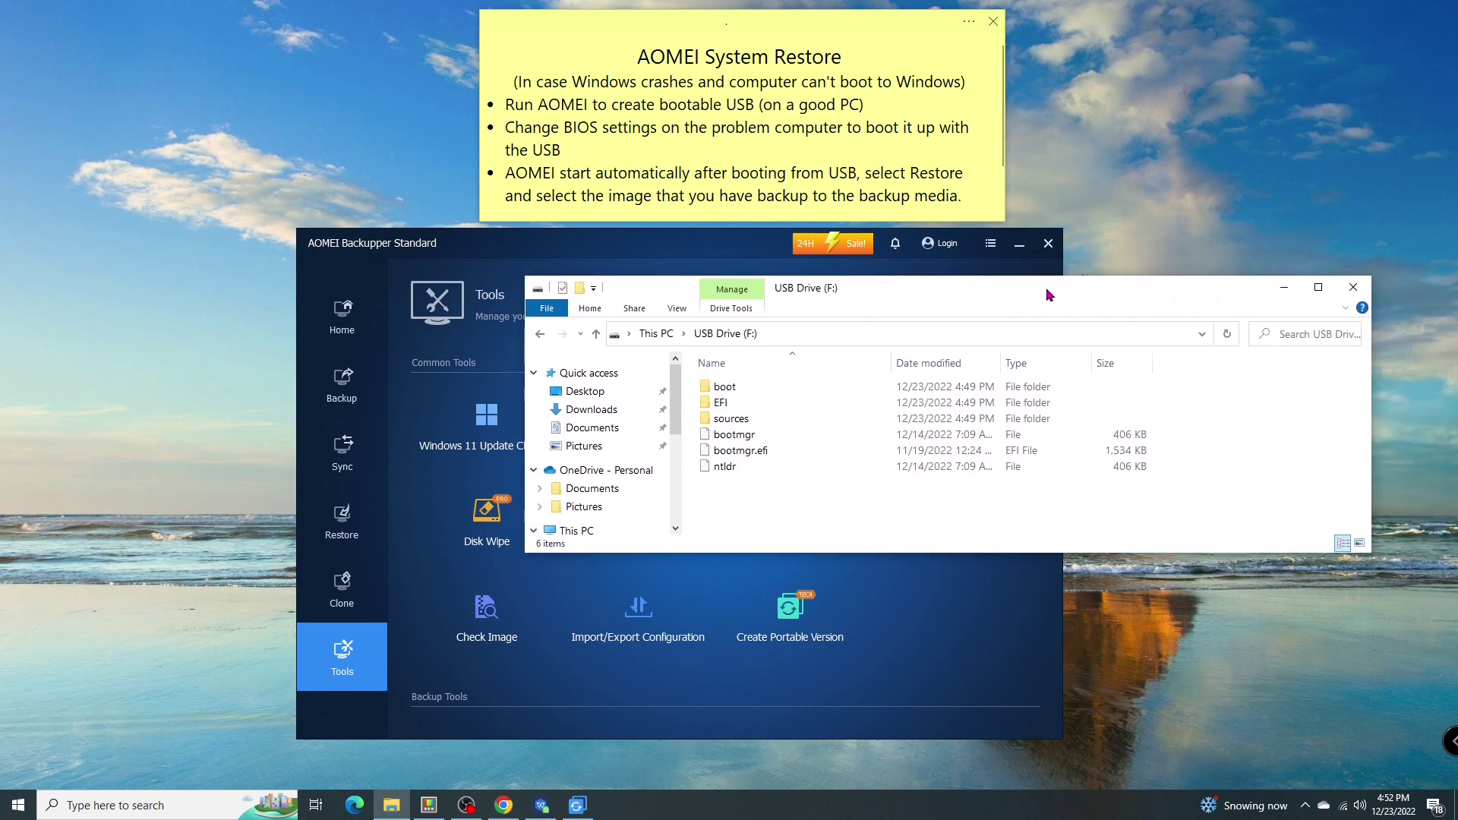
{"action": "left_click", "coordinate": [1332, 283]}
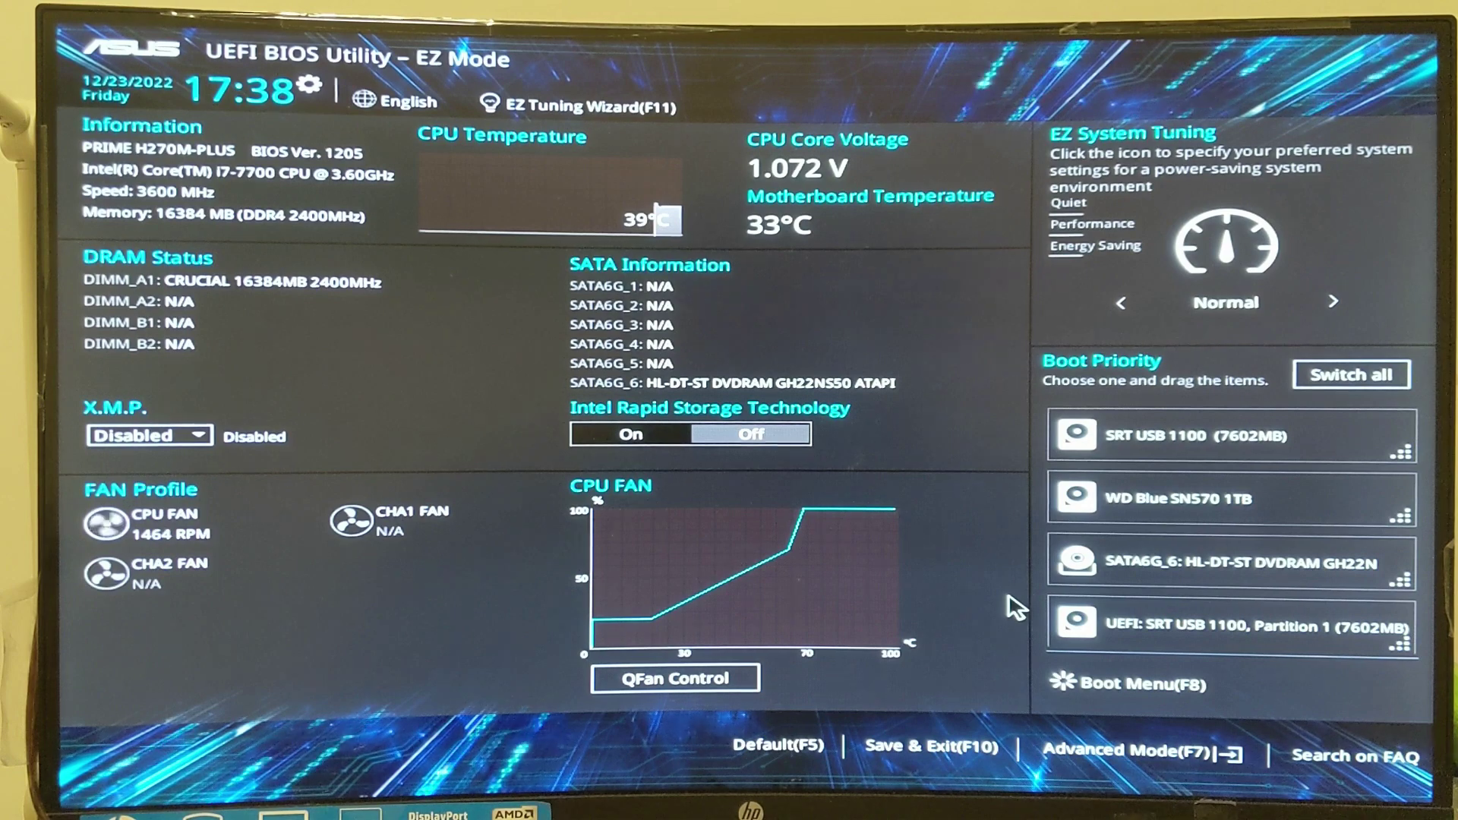
- In Advanced Mode's Boot settings, keep Fast Boot disabled and Launch CSM on Auto
{"action": "left_click", "coordinate": [1175, 750]}
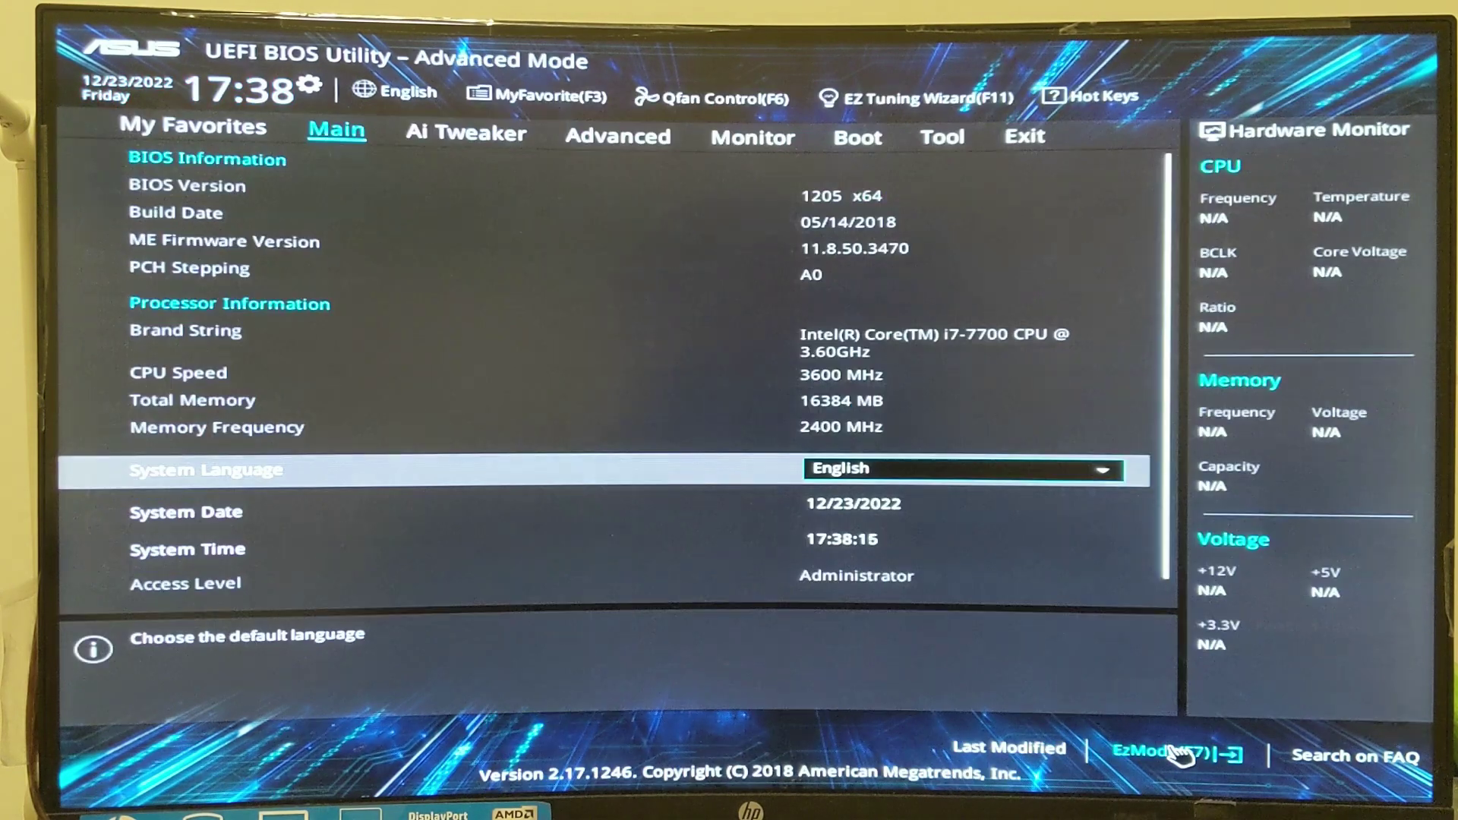
{"action": "left_click", "coordinate": [878, 152]}
{"action": "left_click", "coordinate": [925, 207]}
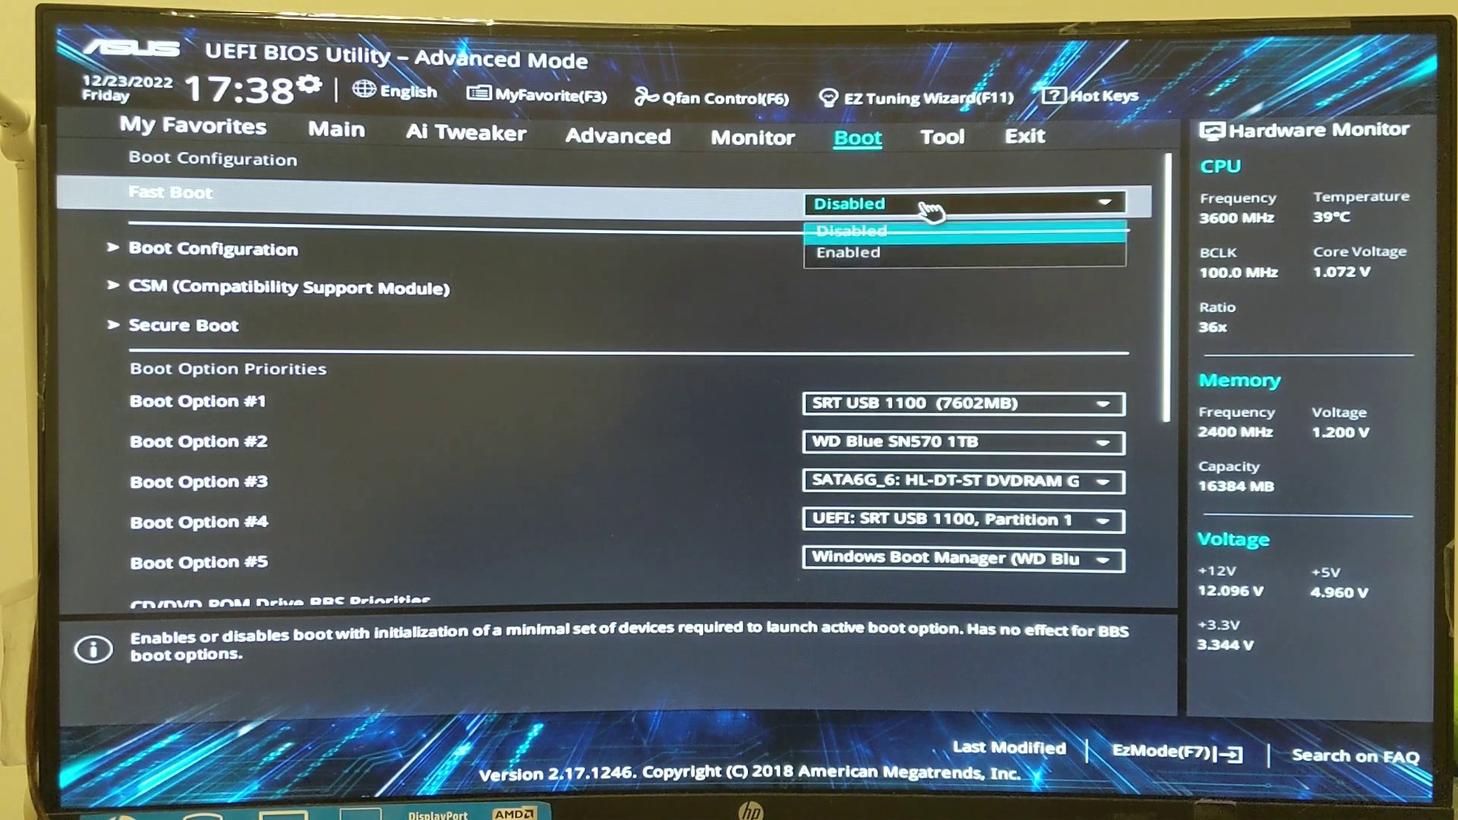
{"action": "left_click", "coordinate": [873, 230]}
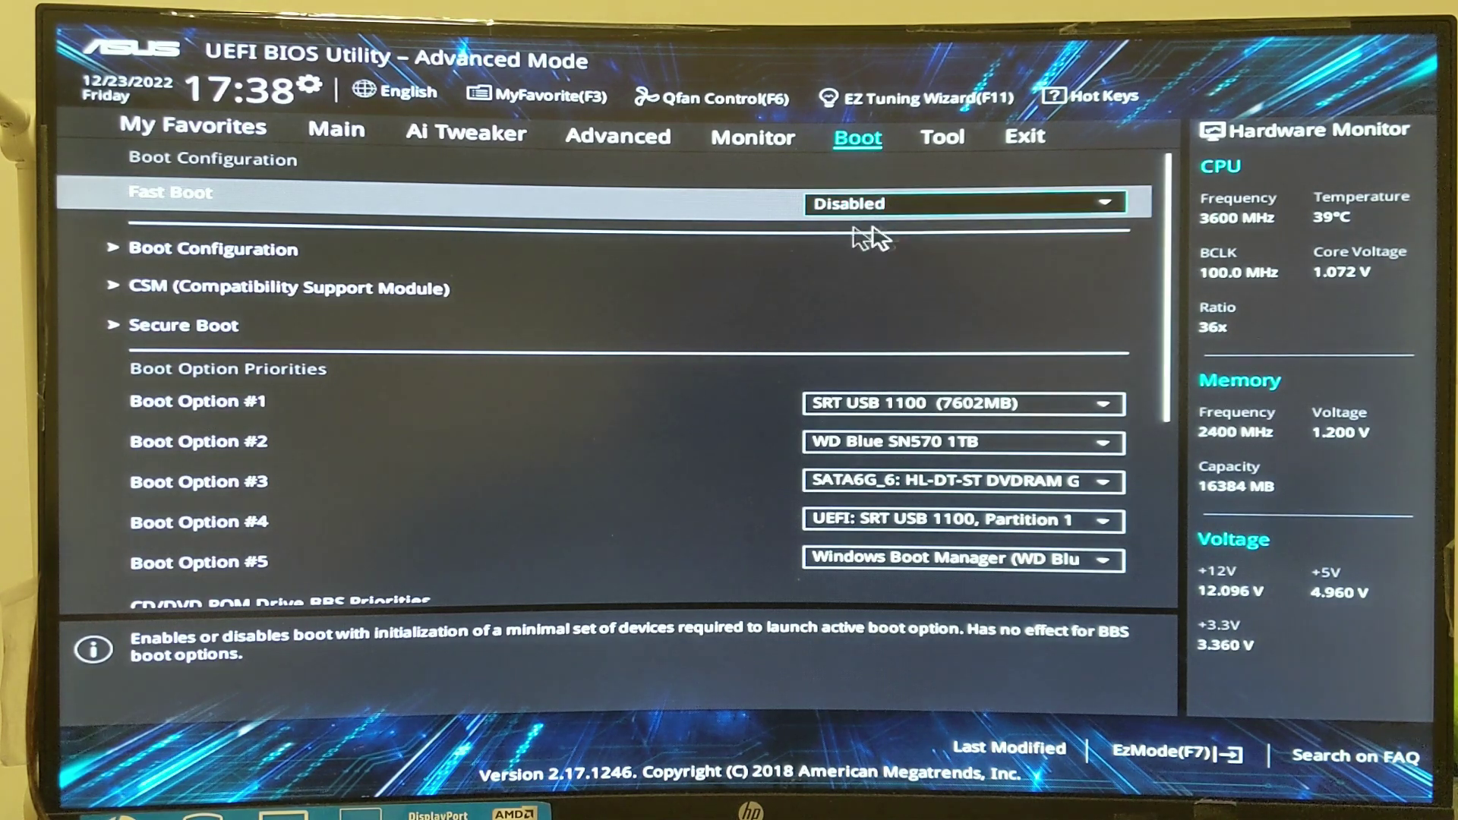
{"action": "left_click", "coordinate": [378, 295]}
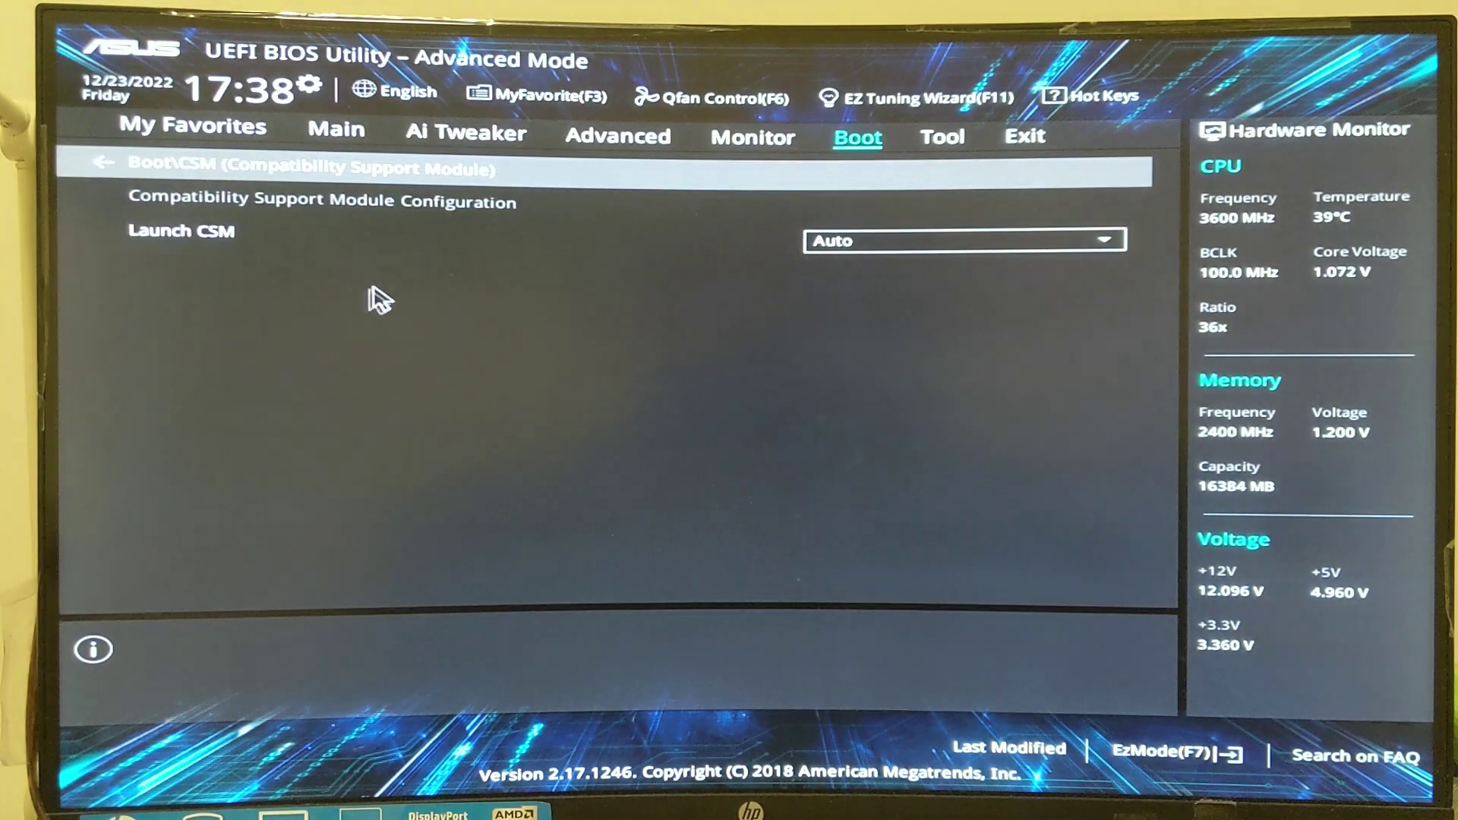
{"action": "left_click", "coordinate": [932, 243]}
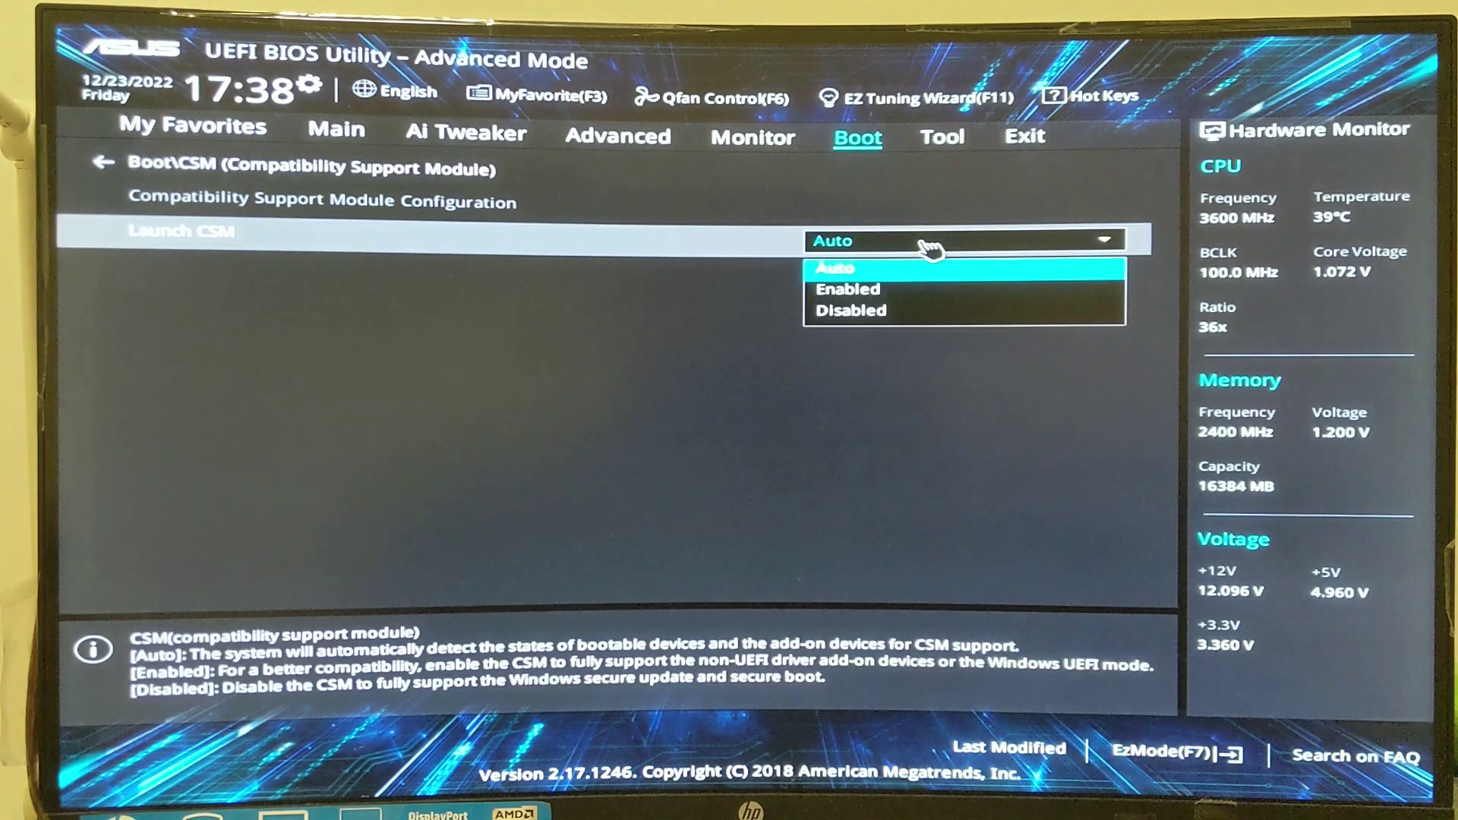
{"action": "left_click", "coordinate": [873, 267]}
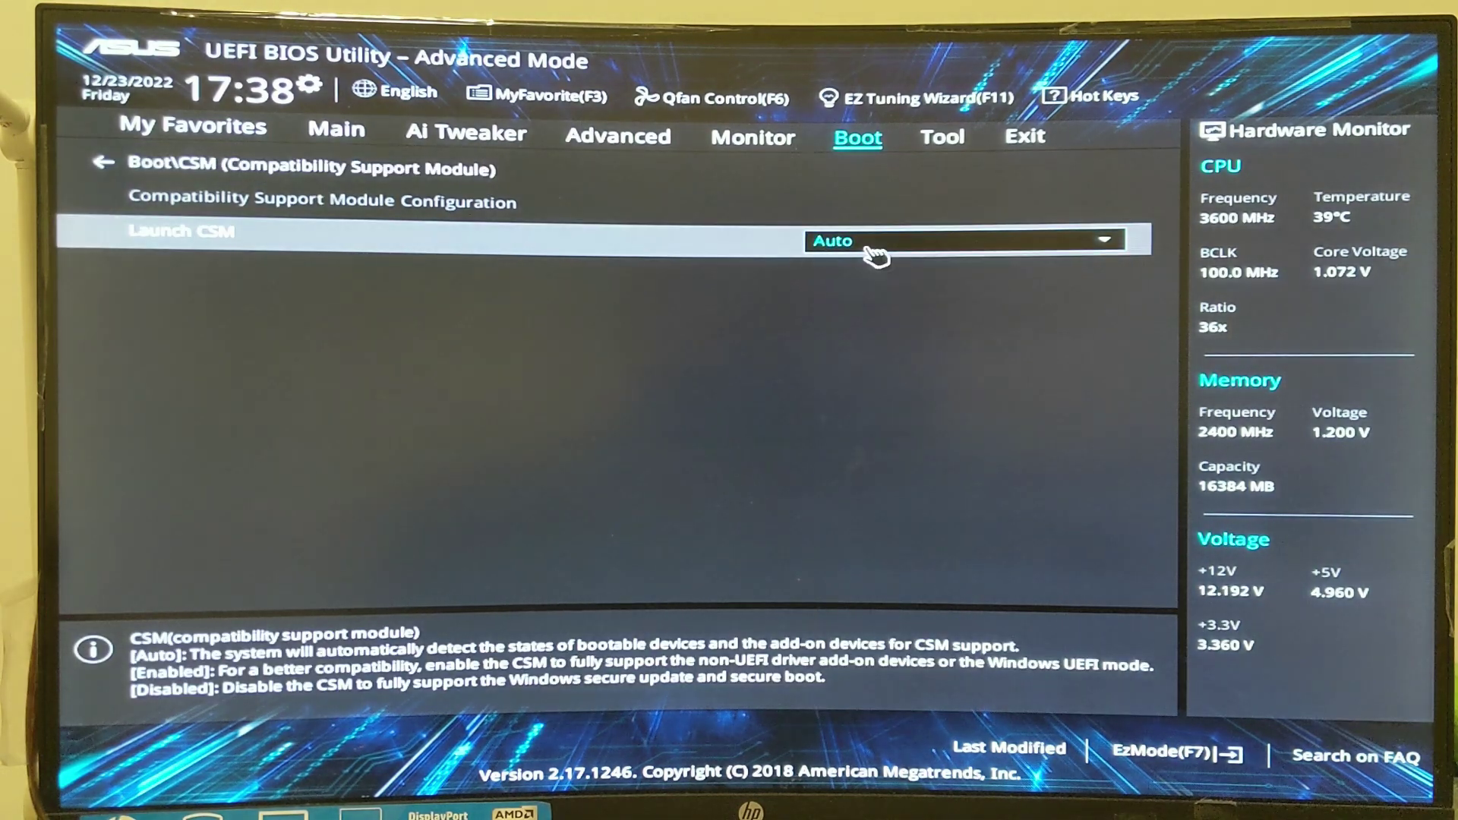
{"action": "left_click", "coordinate": [189, 169]}
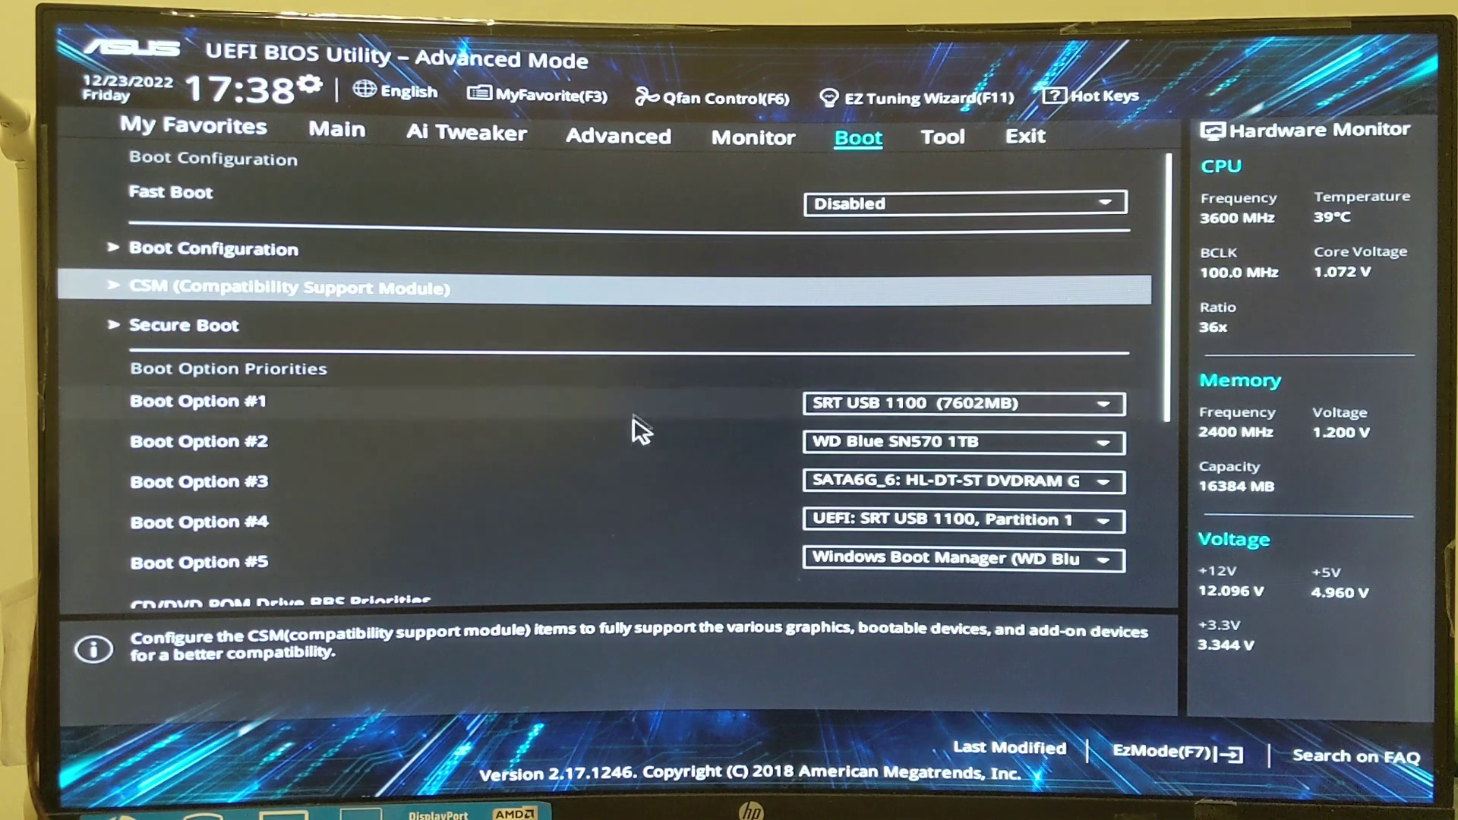
- Keep the SRT USB 1100 stick as Boot Option #1, then save changes and reset
{"action": "left_click", "coordinate": [1047, 413]}
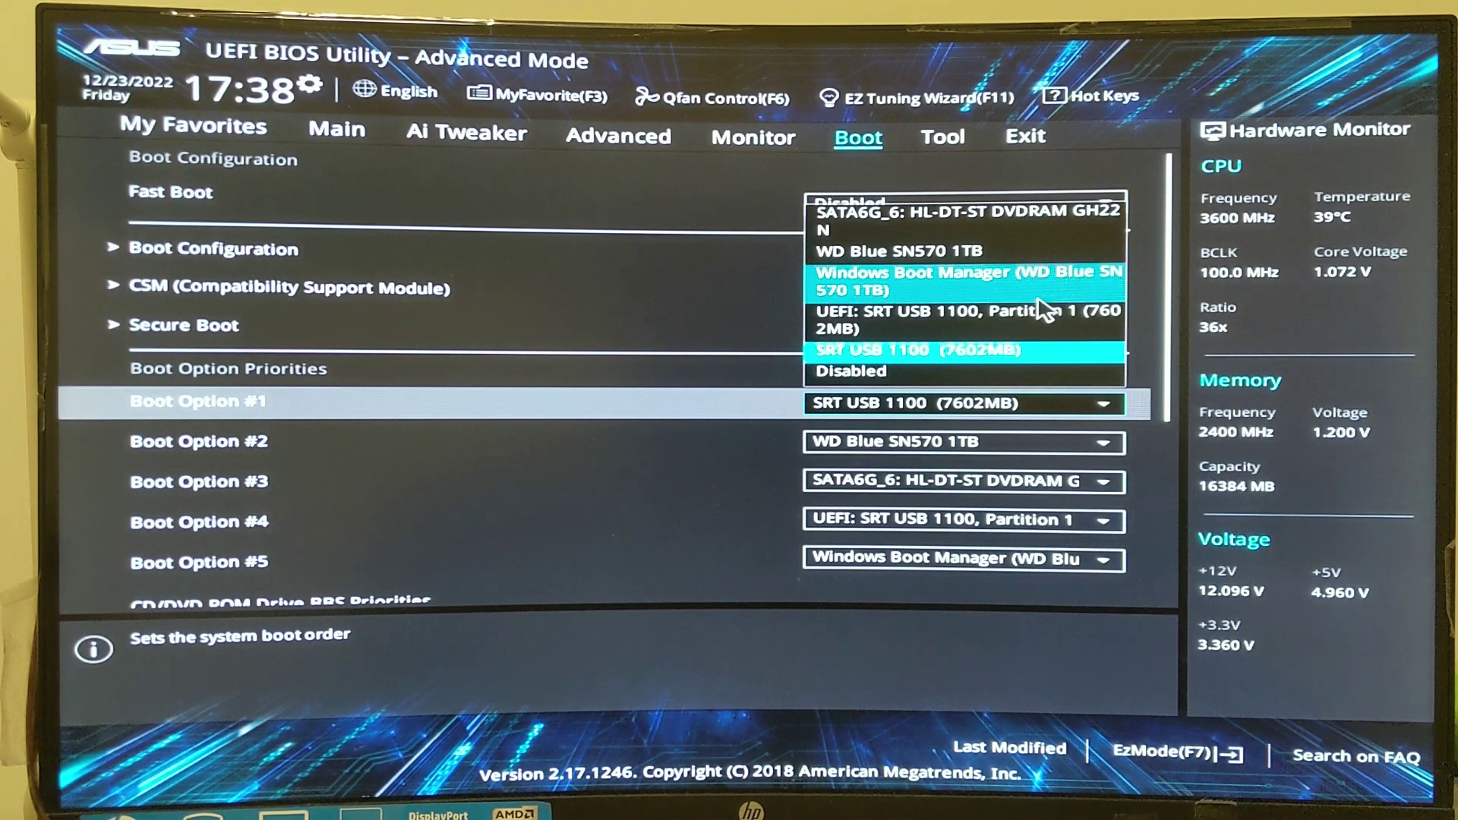
{"action": "left_click", "coordinate": [1030, 350]}
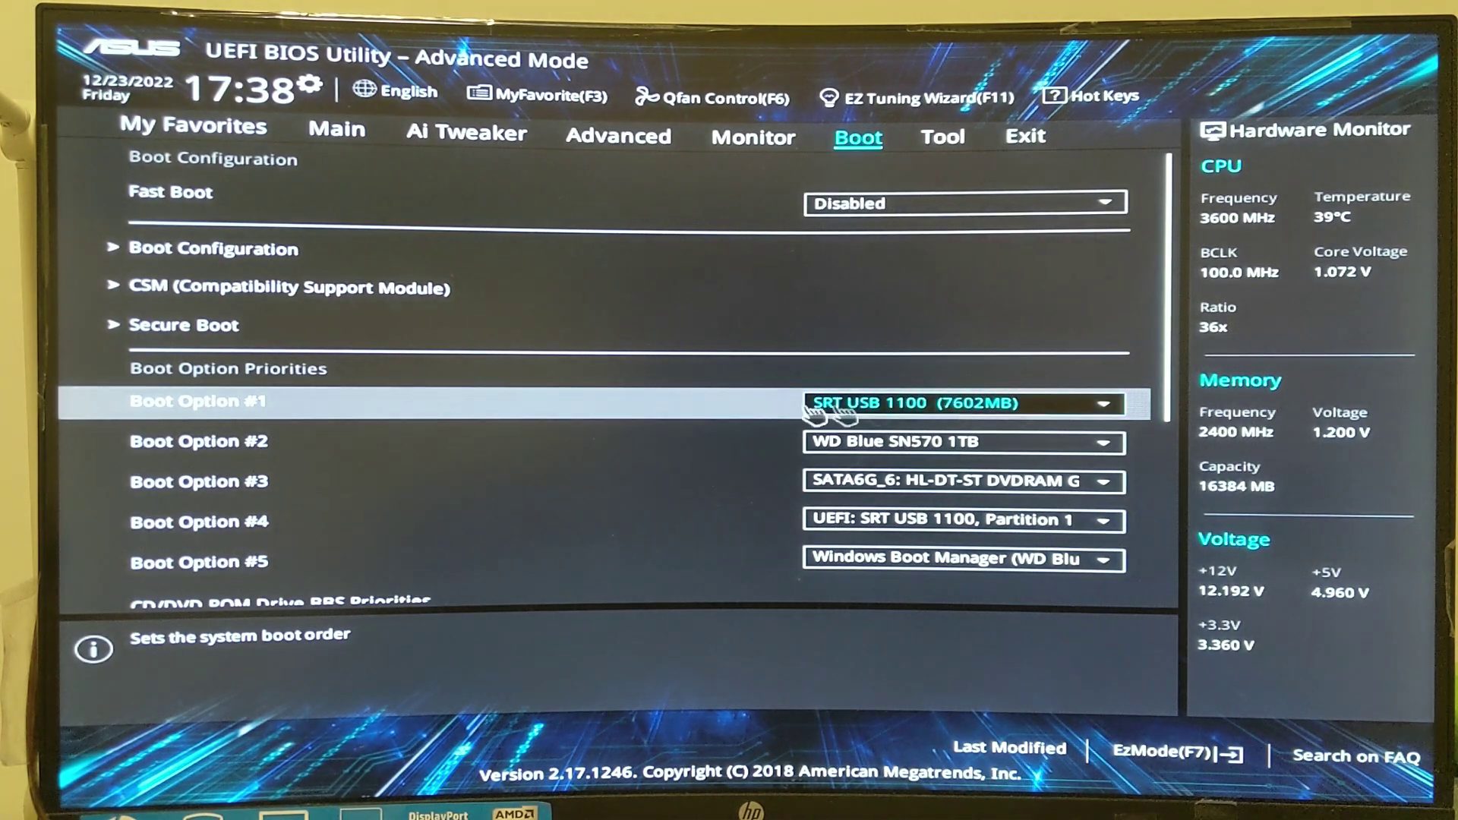
{"action": "left_click", "coordinate": [1025, 136]}
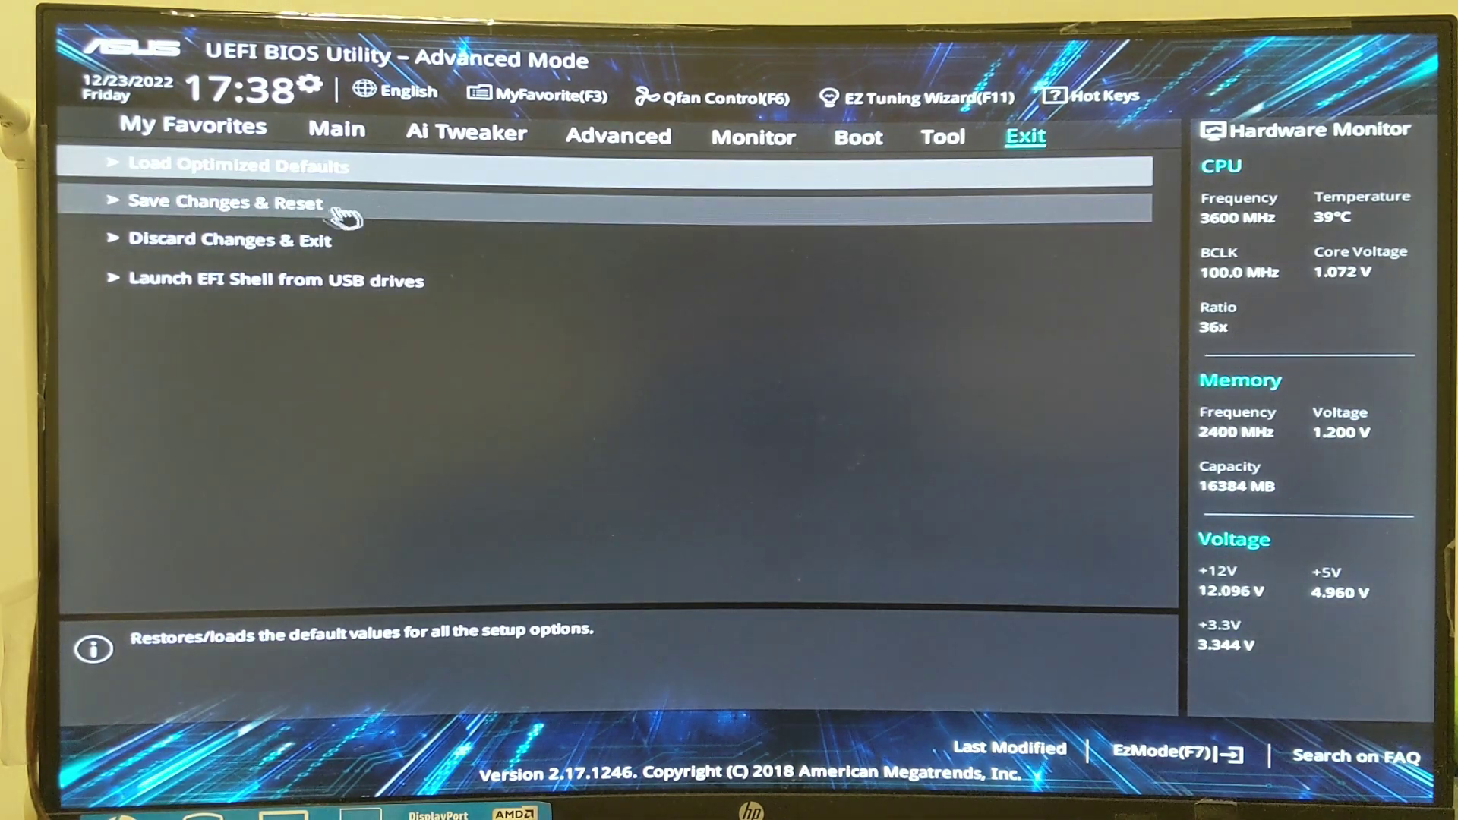
{"action": "left_click", "coordinate": [359, 218]}
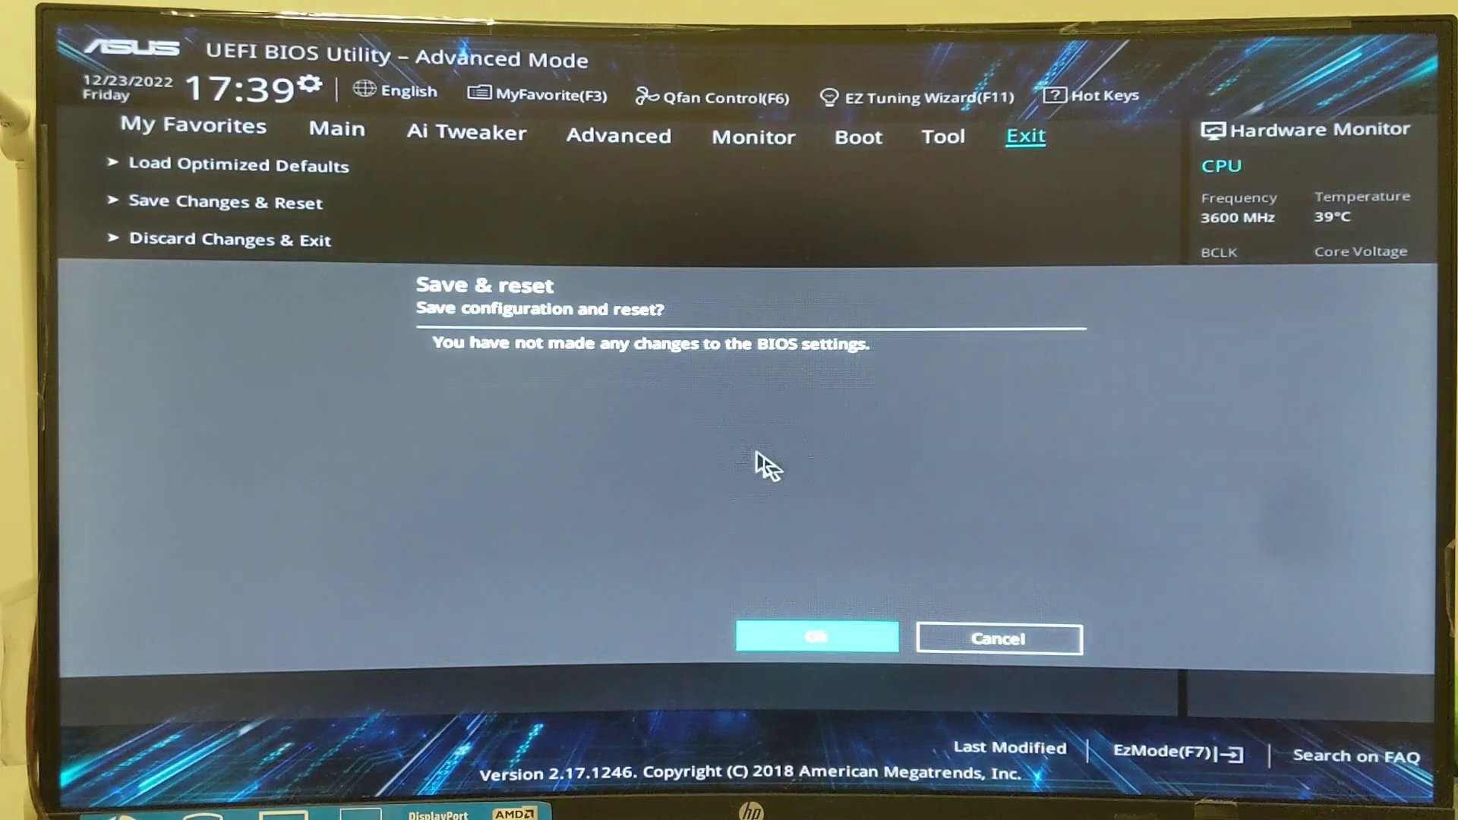
{"action": "left_click", "coordinate": [859, 647]}
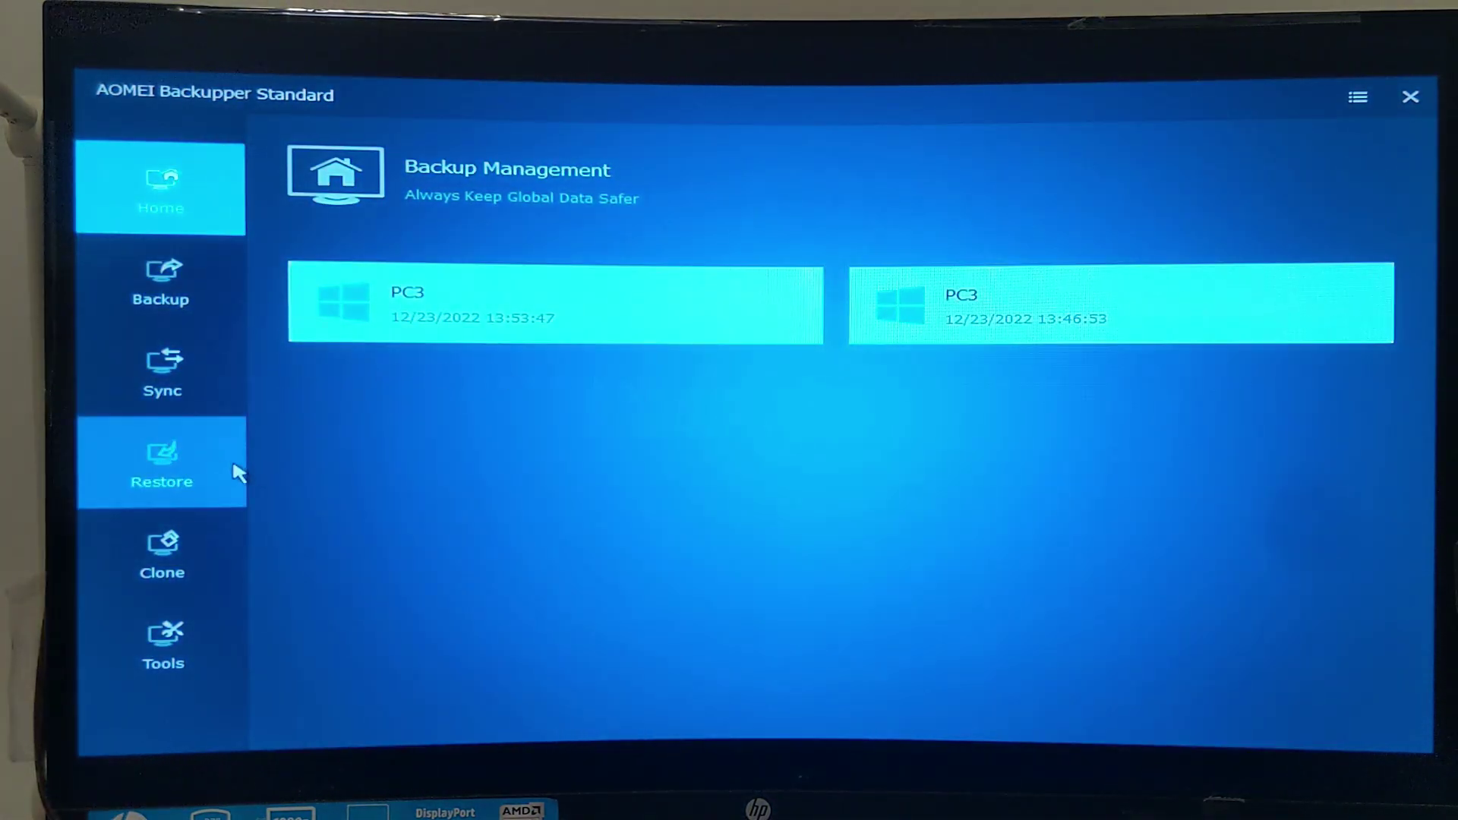
- Load D:\PC3\PC3.adi from My Passport as the restore image and continue to the Operation Summary
{"action": "left_click", "coordinate": [219, 482]}
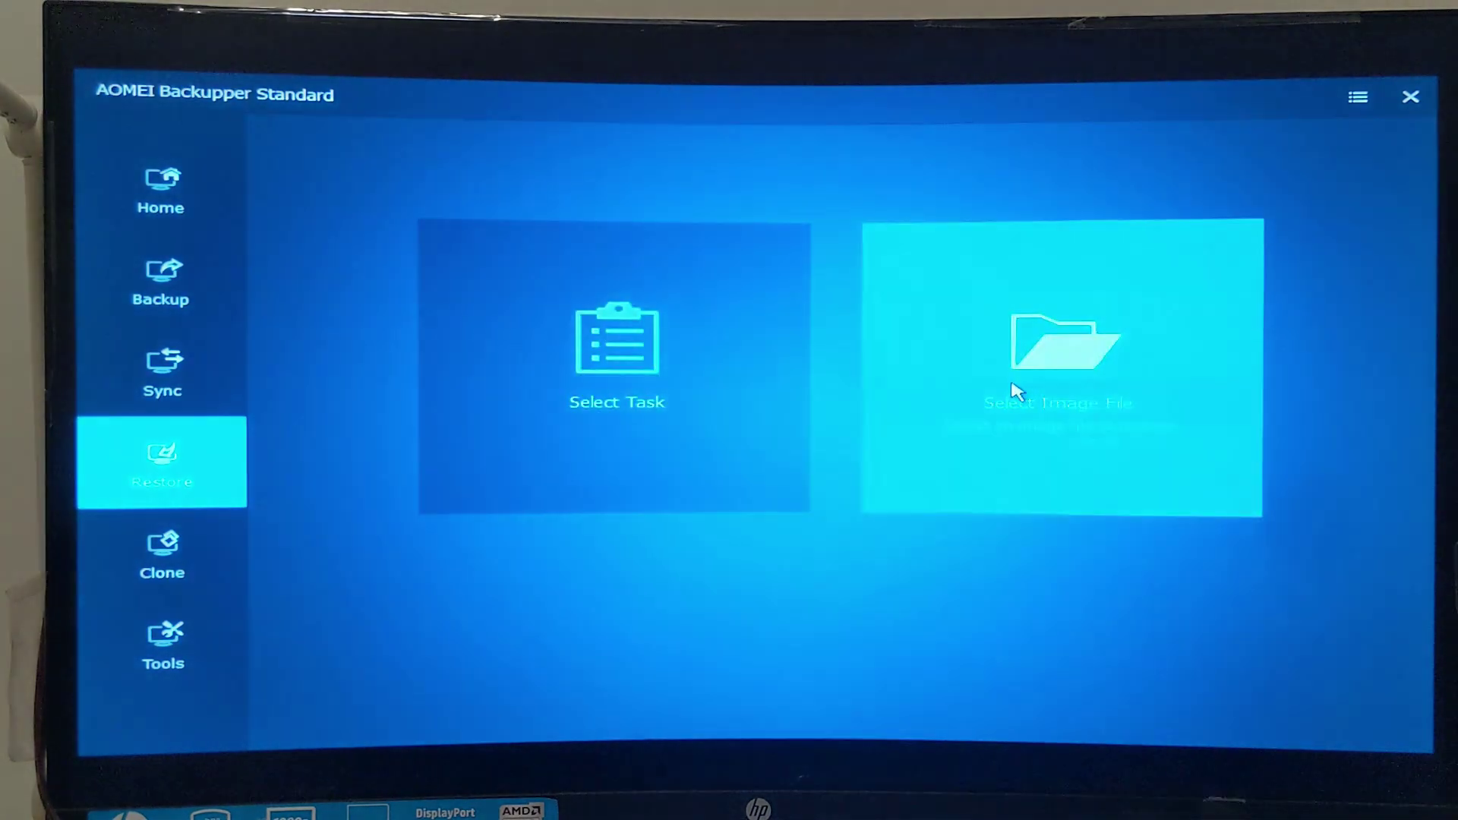
{"action": "left_click", "coordinate": [1016, 391]}
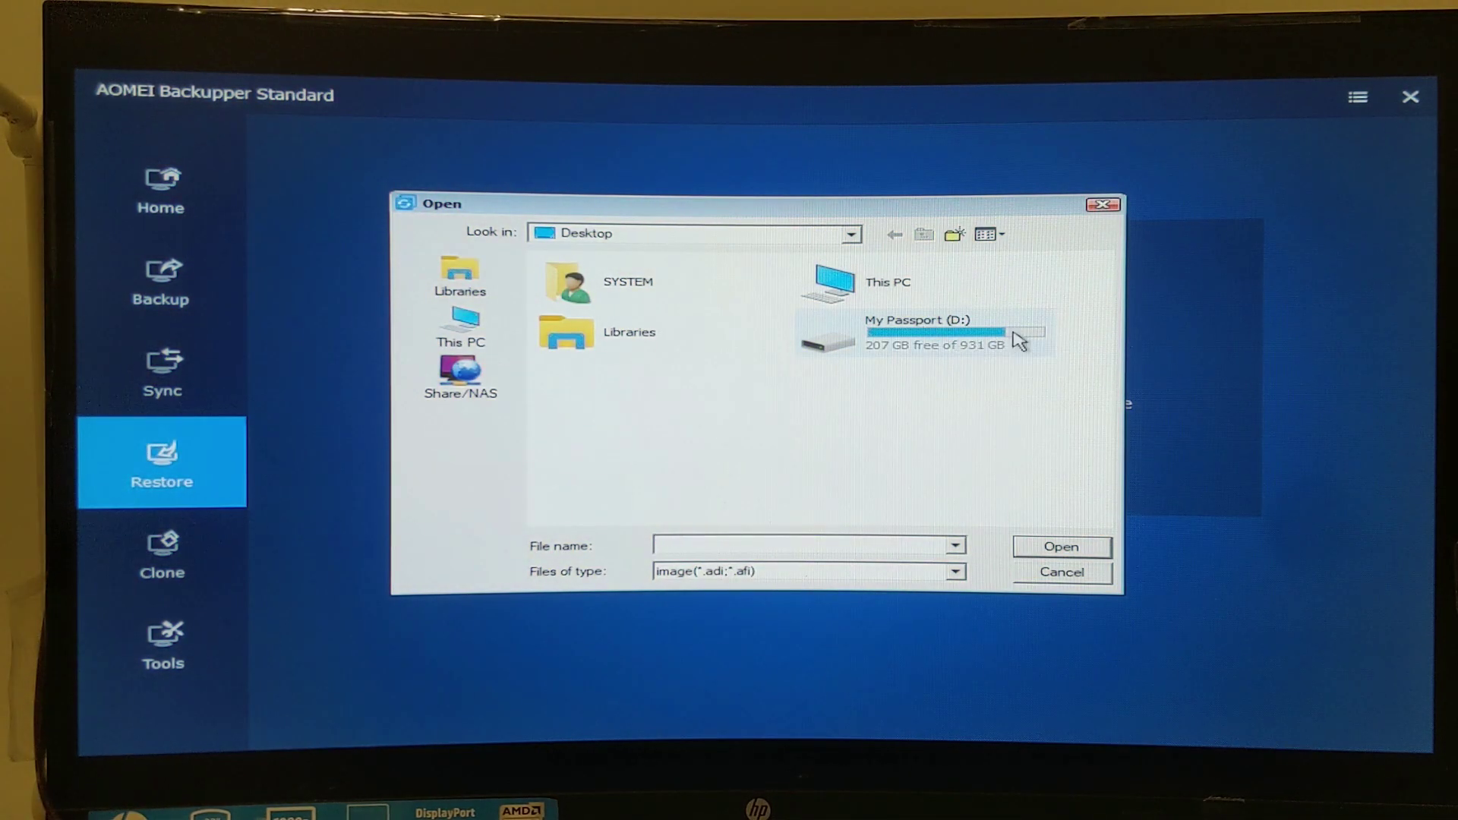
{"action": "double_click", "coordinate": [1019, 345]}
{"action": "left_click", "coordinate": [572, 368]}
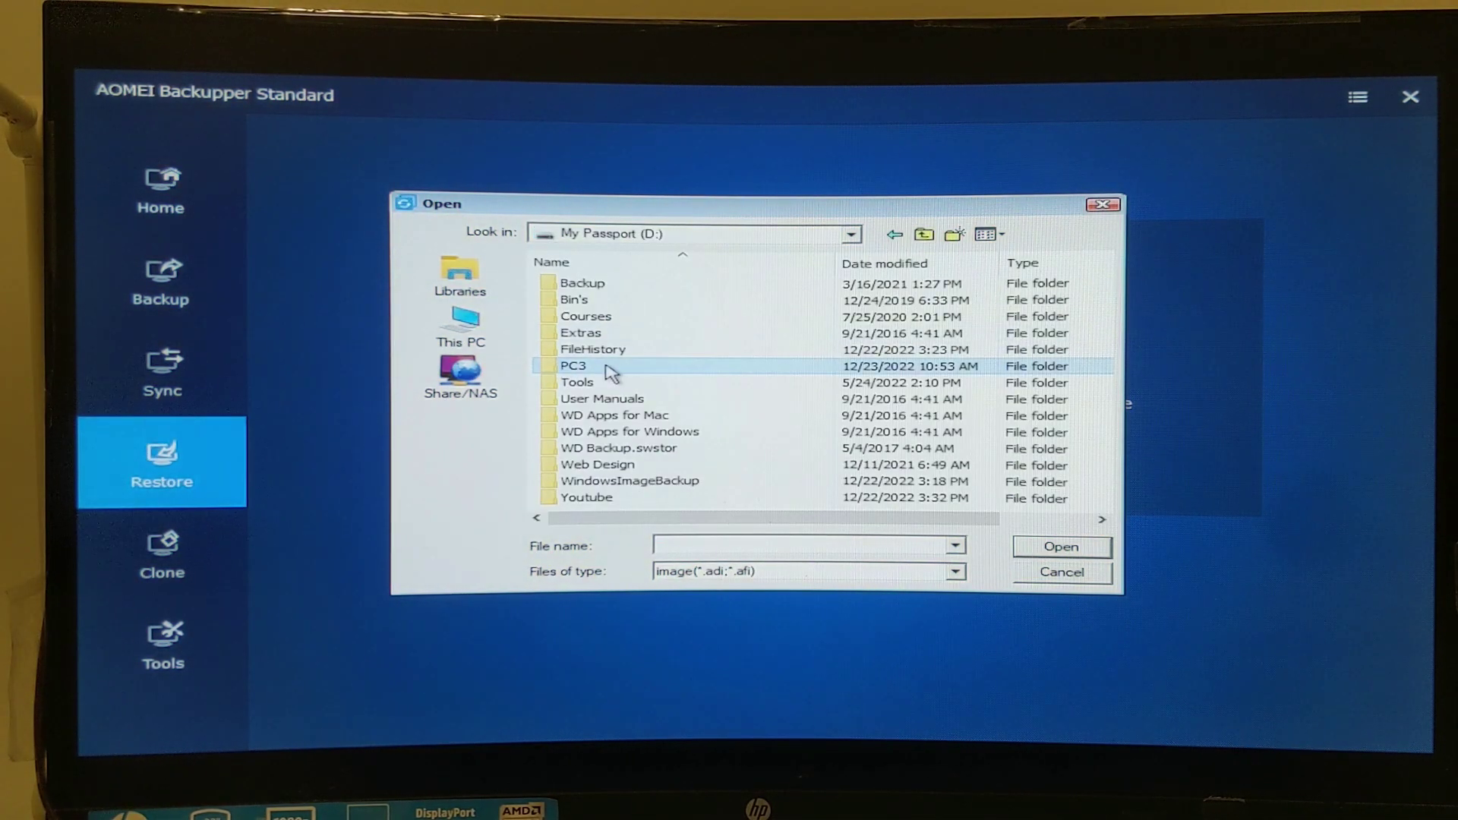
{"action": "left_click", "coordinate": [1094, 548]}
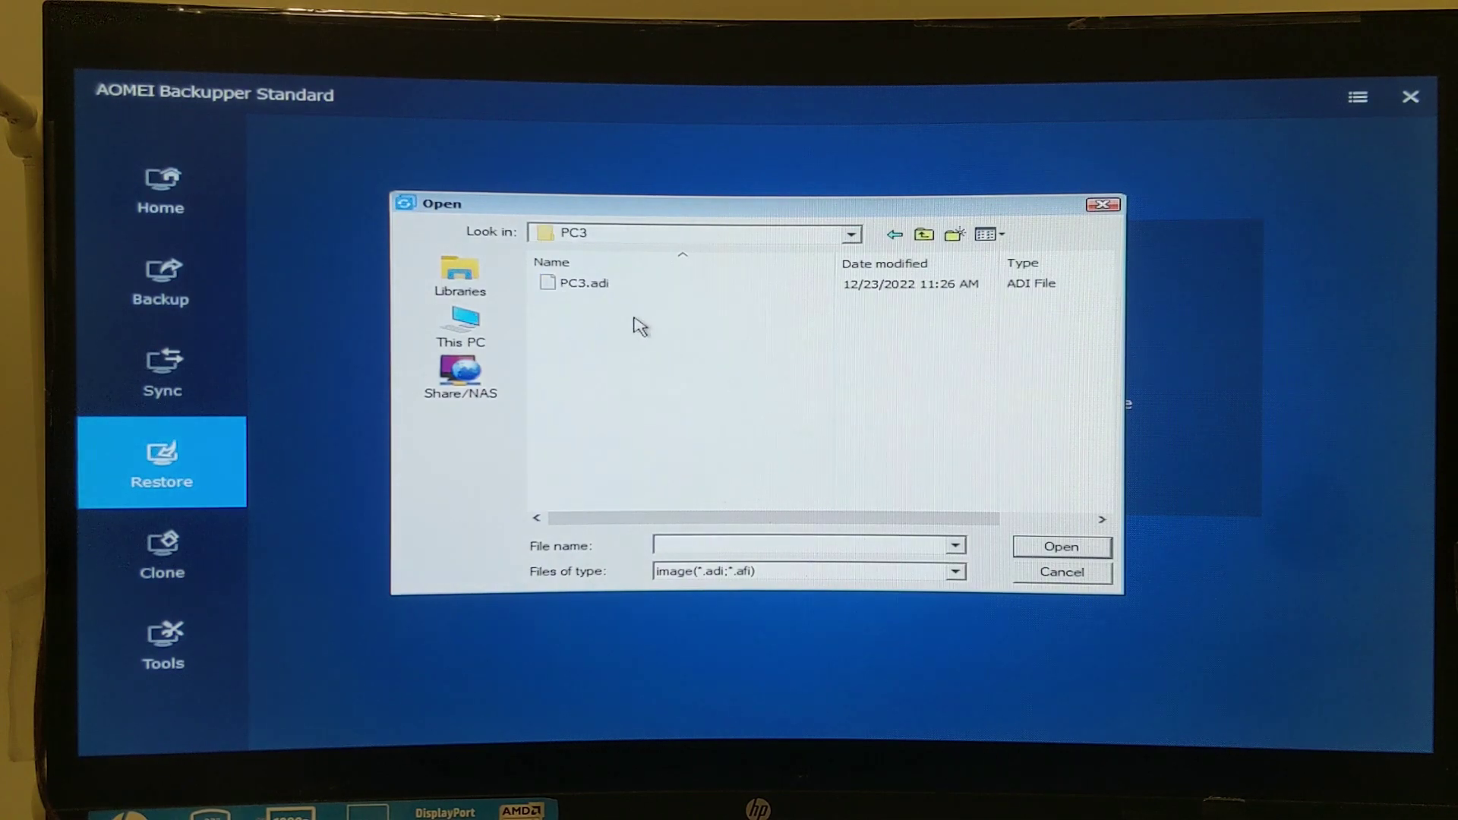
{"action": "left_click", "coordinate": [564, 292]}
{"action": "left_click", "coordinate": [1087, 549]}
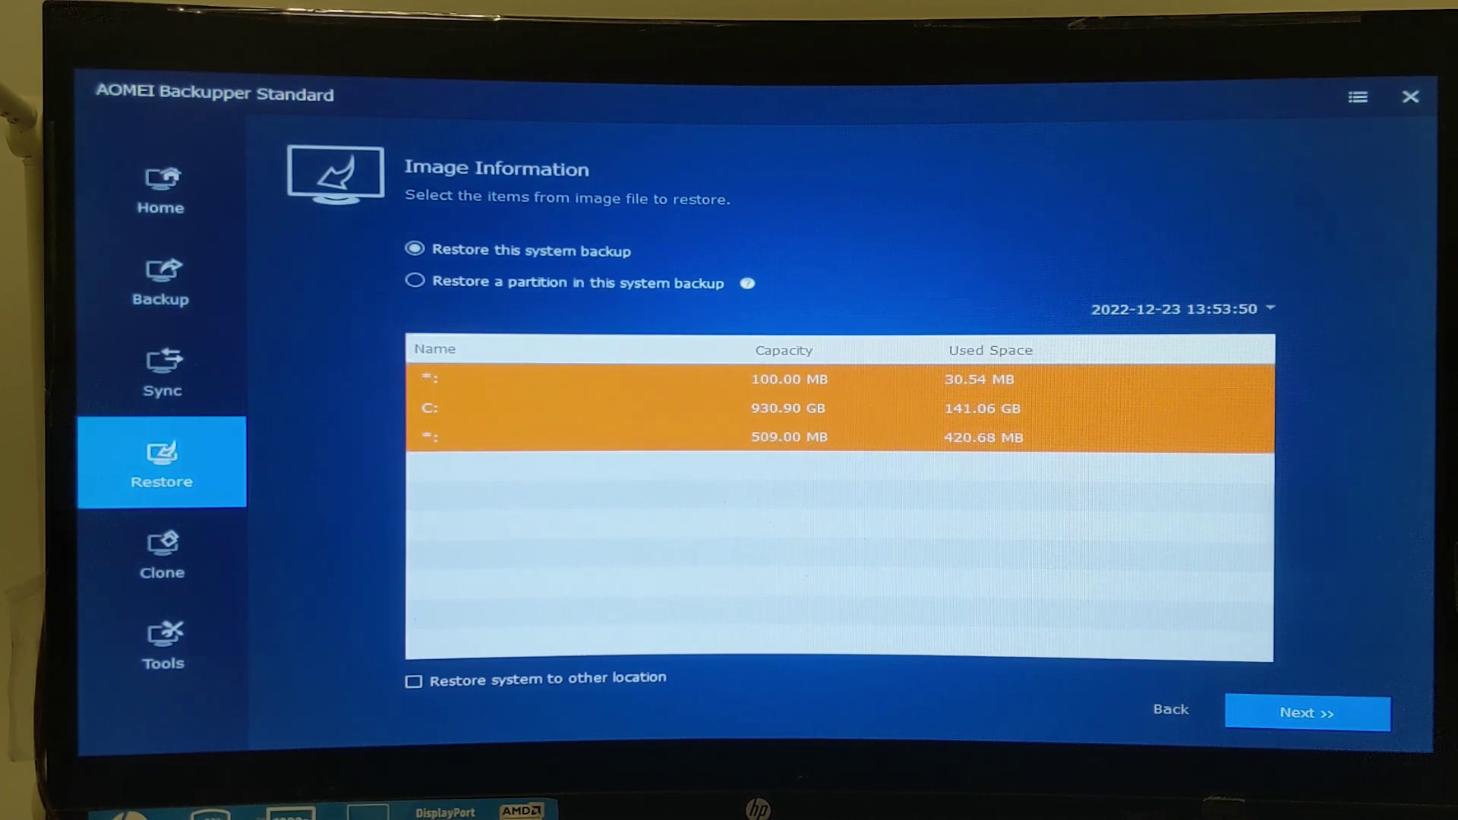
{"action": "left_click", "coordinate": [1313, 730]}
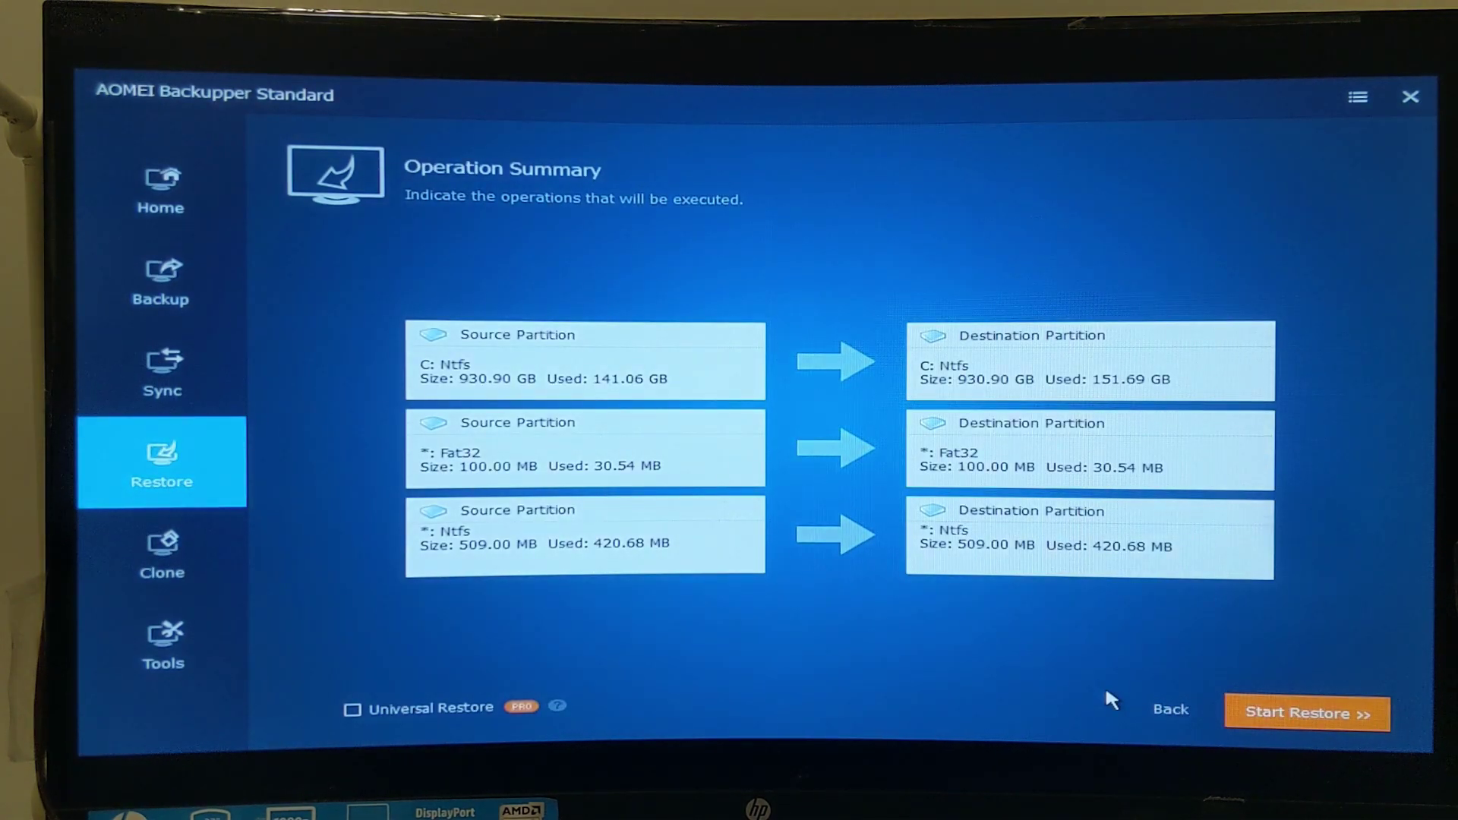